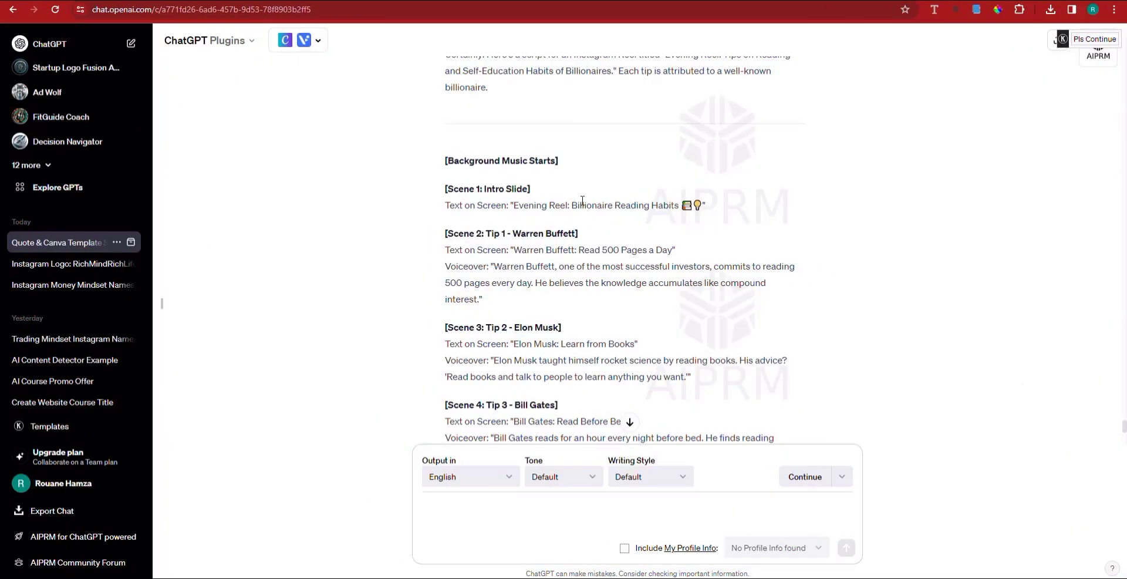
- Copy "Billionaire Reading Habits" from the ChatGPT intro scene and replace the ElevenLabs speech text with it
{"action": "left_click_drag", "start_coordinate": [571, 204], "coordinate": [676, 202]}
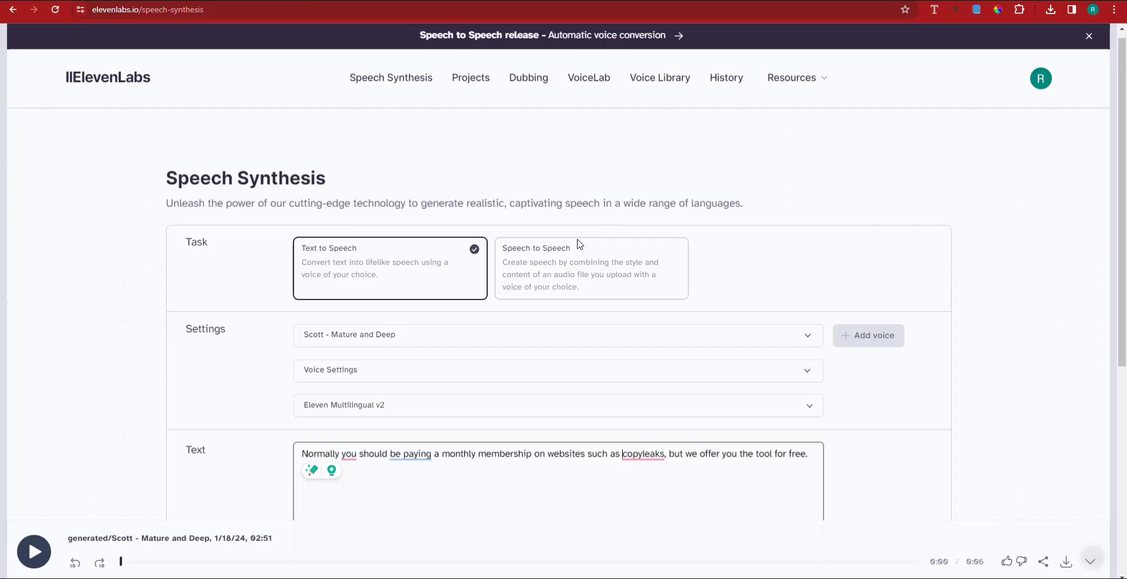
{"action": "scroll", "coordinate": [448, 329], "scroll_direction": "down", "scroll_amount": 2}
{"action": "triple_click", "coordinate": [452, 280]}
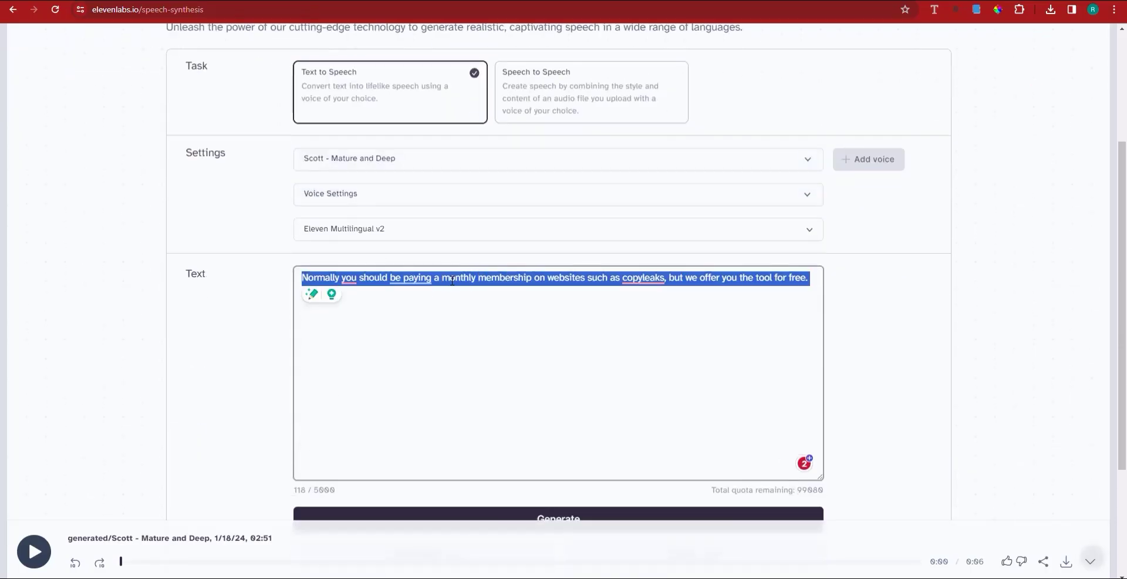
{"action": "type", "text": "Billionaire Reading Habits"}
- Choose the generated voice "Jack - Smooth, deep, mysterious" for the speech
{"action": "scroll", "coordinate": [450, 285], "scroll_direction": "up", "scroll_amount": 2}
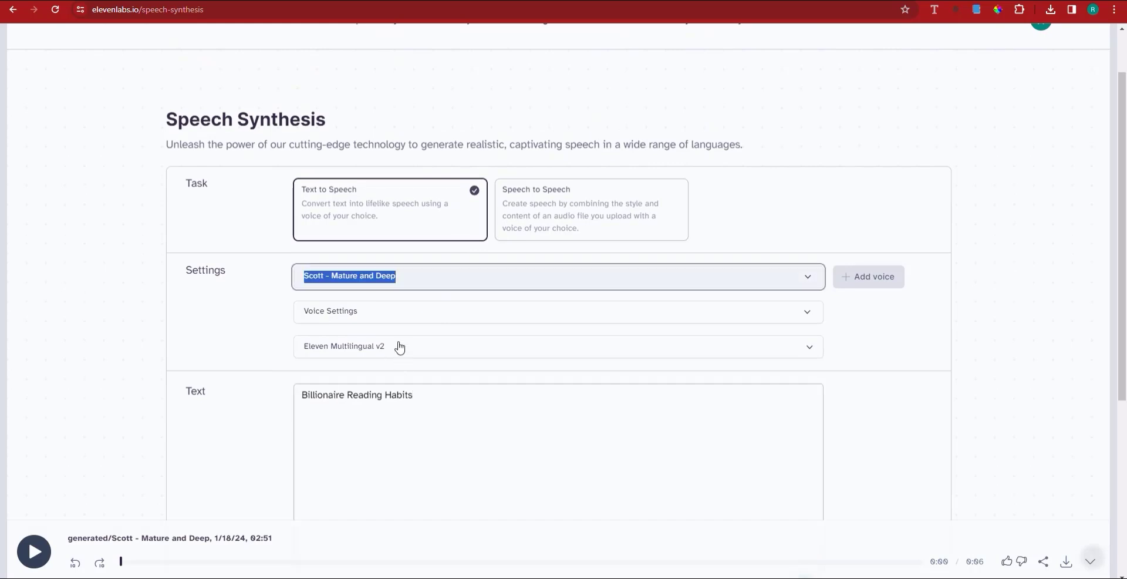
{"action": "scroll", "coordinate": [415, 423], "scroll_direction": "down", "scroll_amount": 2}
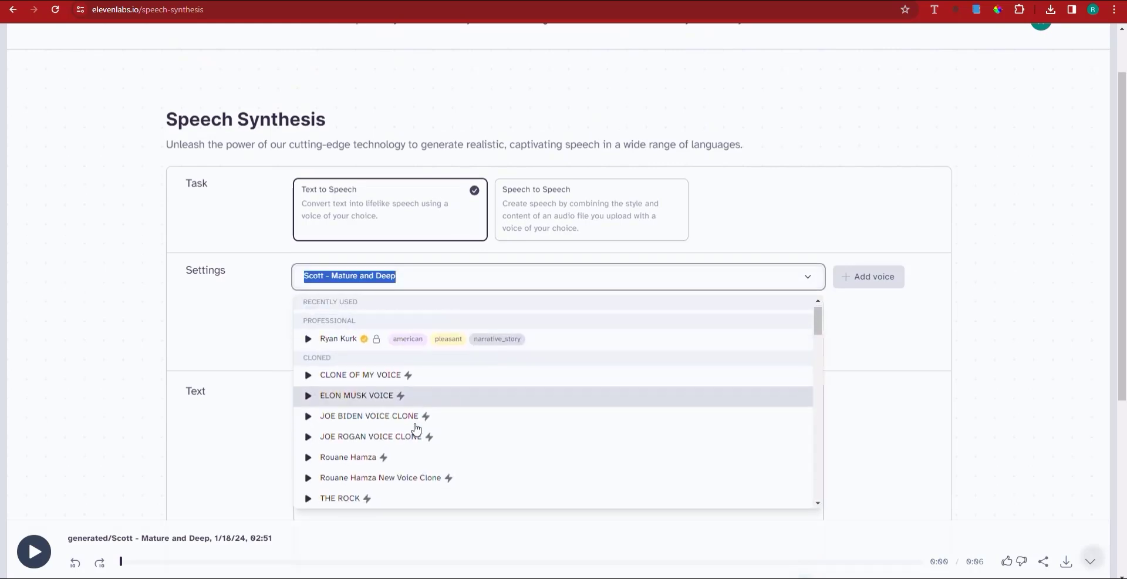
{"action": "scroll", "coordinate": [433, 425], "scroll_direction": "down", "scroll_amount": 3}
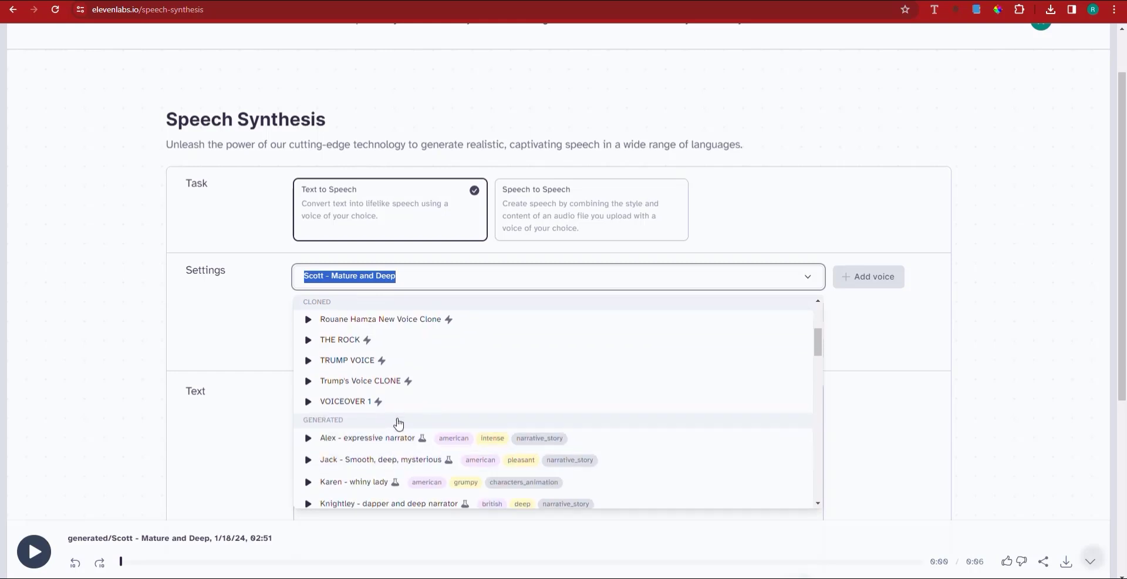
{"action": "left_click", "coordinate": [389, 468]}
{"action": "left_click", "coordinate": [418, 453]}
- Generate the speech from the entered text
{"action": "scroll", "coordinate": [605, 470], "scroll_direction": "down", "scroll_amount": 1}
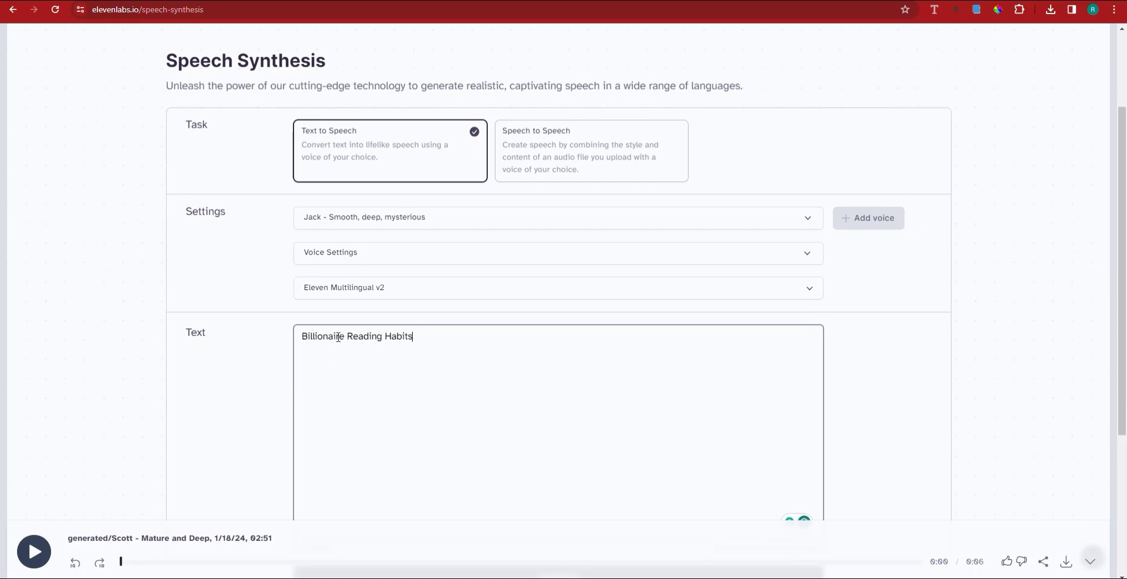
{"action": "scroll", "coordinate": [373, 346], "scroll_direction": "down", "scroll_amount": 3}
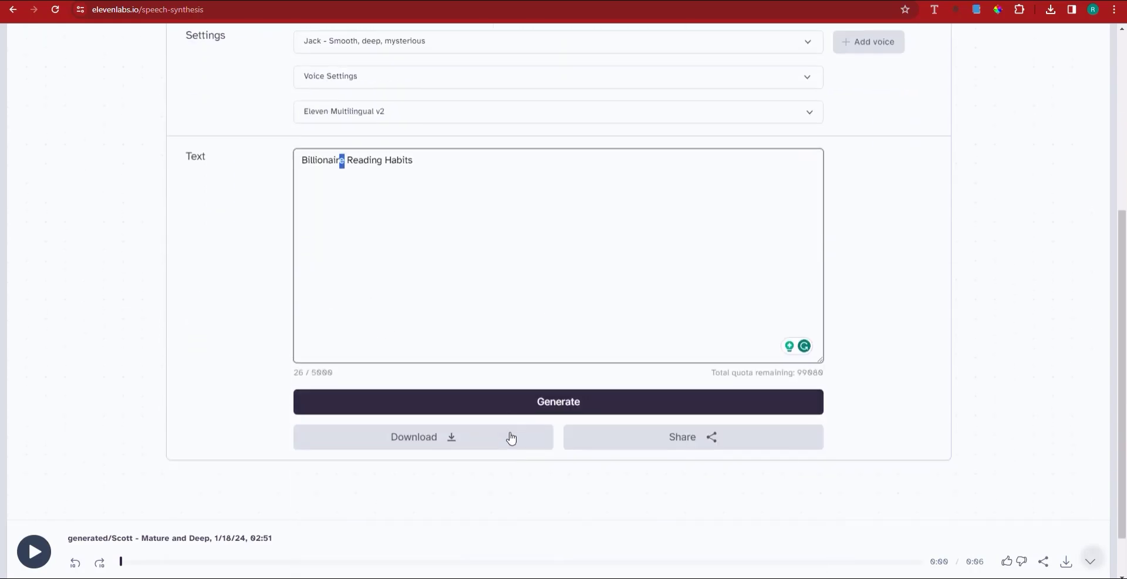
{"action": "left_click", "coordinate": [575, 401]}
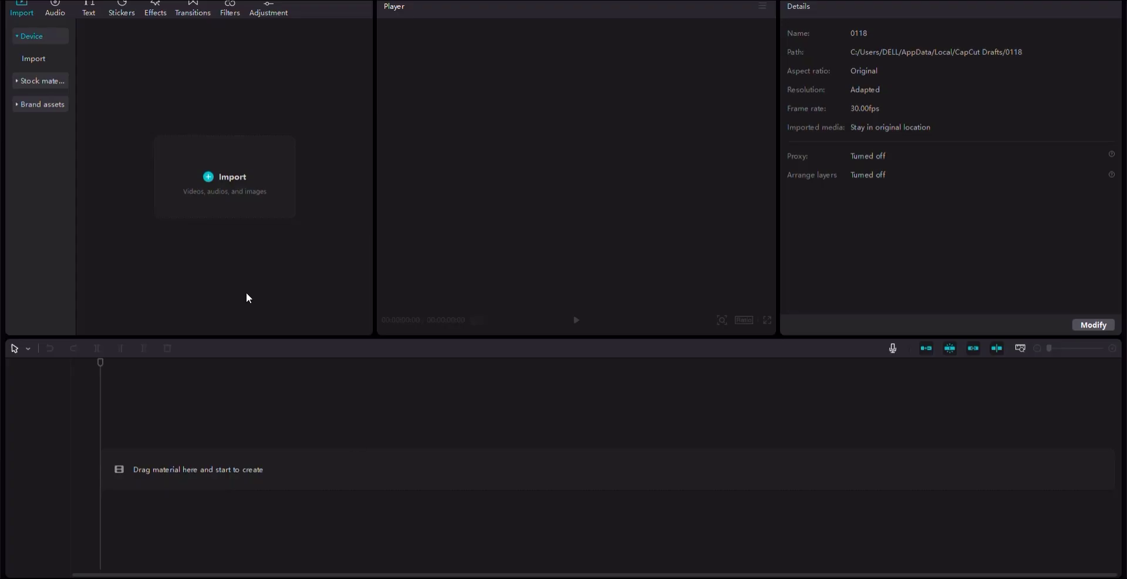
- Switch to CapCut and locate the newest ElevenLabs MP3 with the Jack voice in the Downloads folder
{"action": "left_click", "coordinate": [225, 196]}
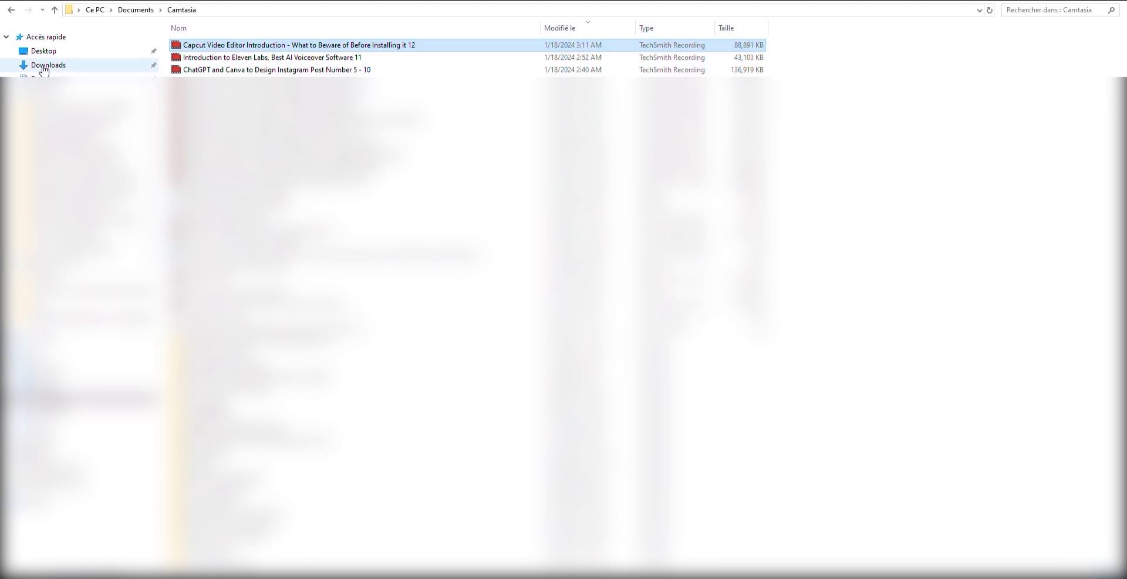
{"action": "left_click", "coordinate": [44, 66]}
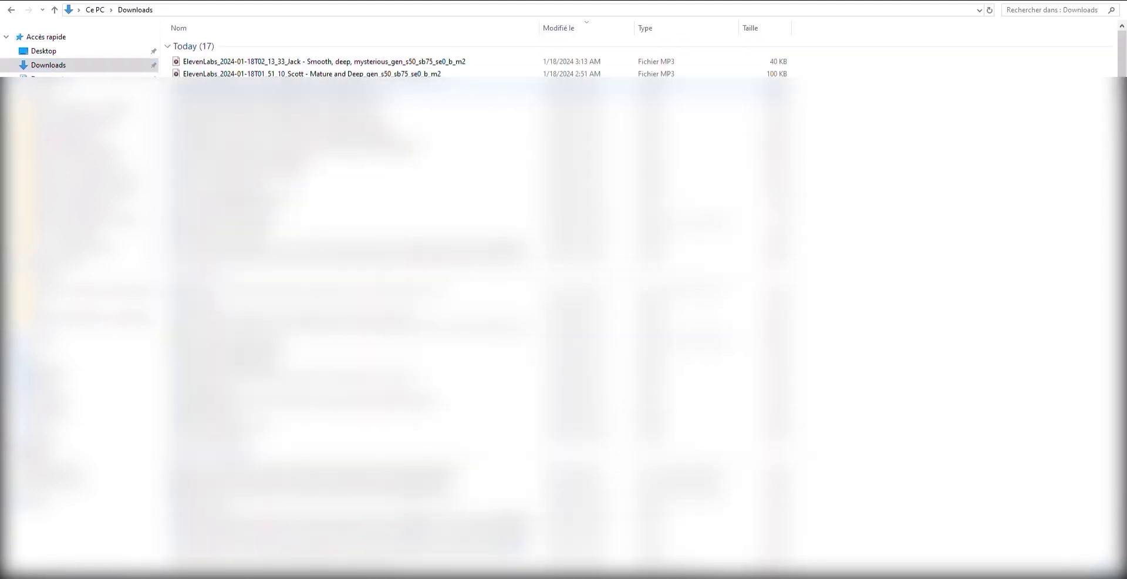
{"action": "left_click", "coordinate": [293, 63]}
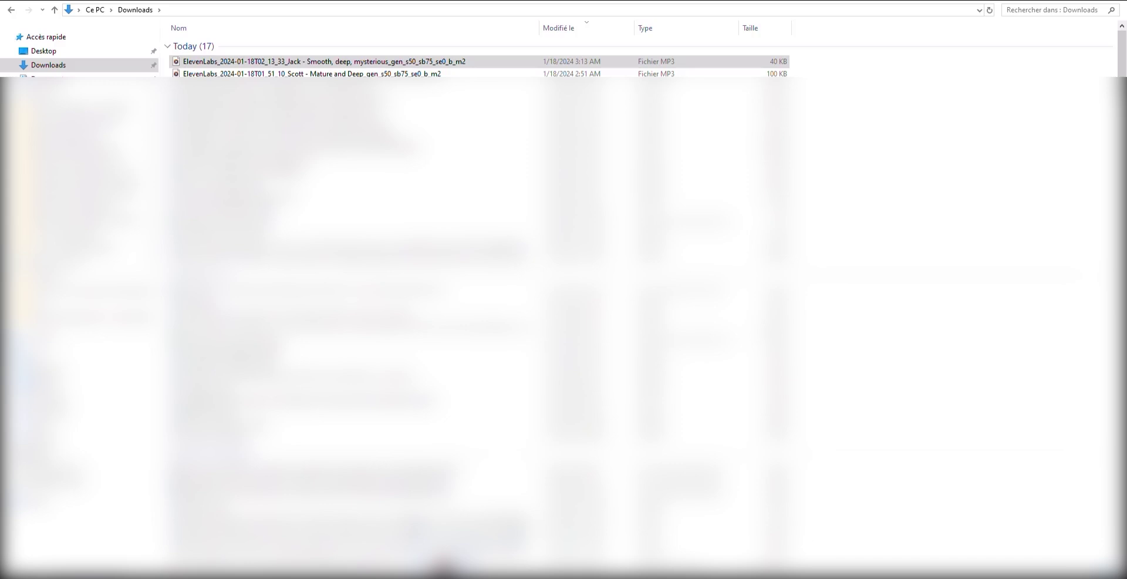
{"action": "left_click", "coordinate": [444, 470]}
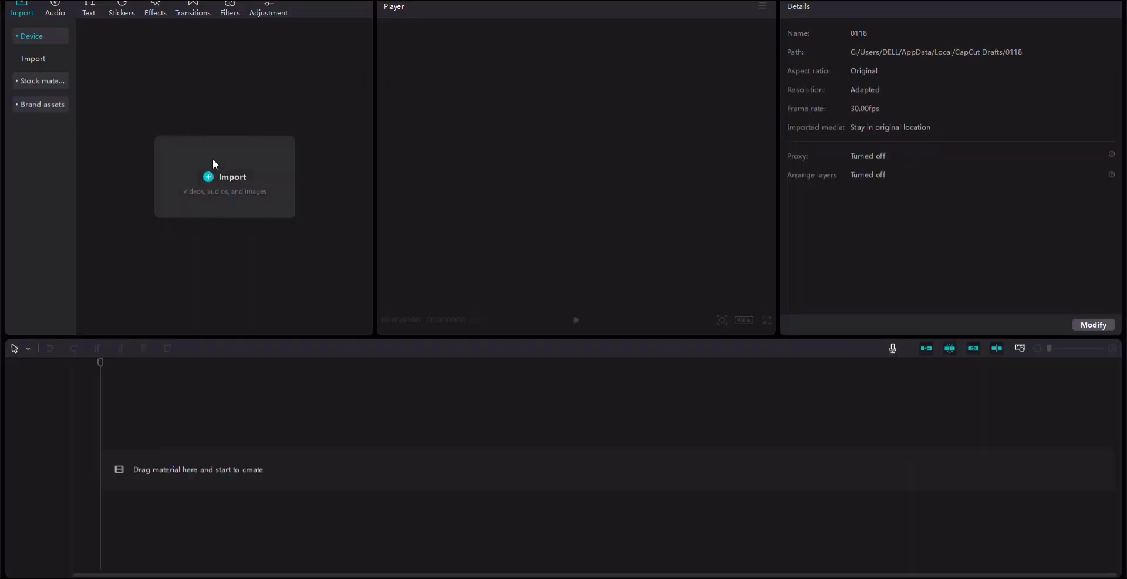
- Import the ElevenLabs Jack voice MP3 from Downloads into the CapCut project and place it at the start of the timeline
{"action": "left_click", "coordinate": [261, 178]}
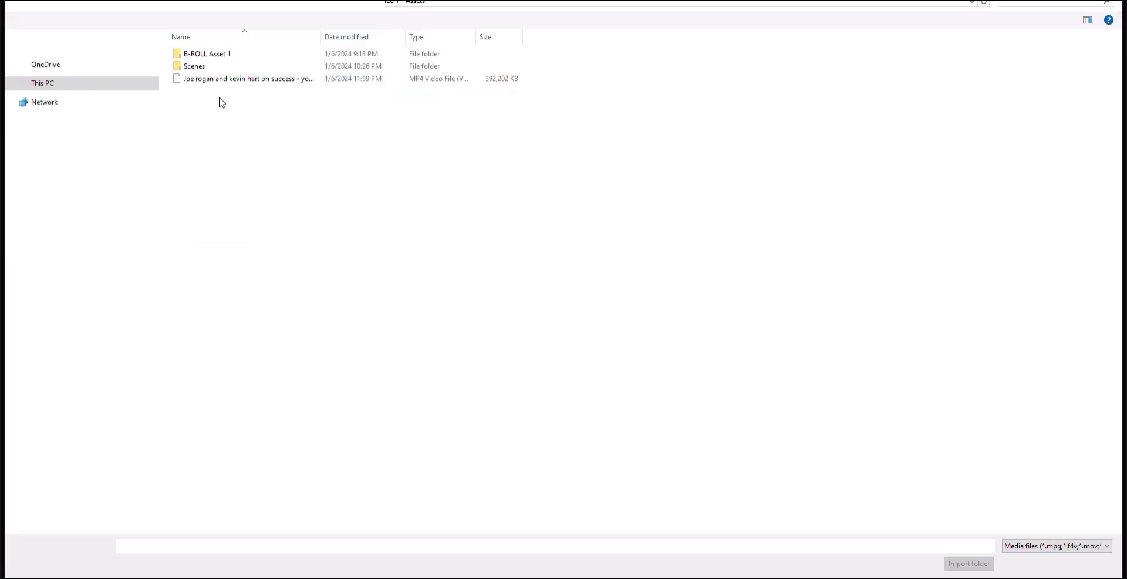
{"action": "left_click", "coordinate": [54, 73]}
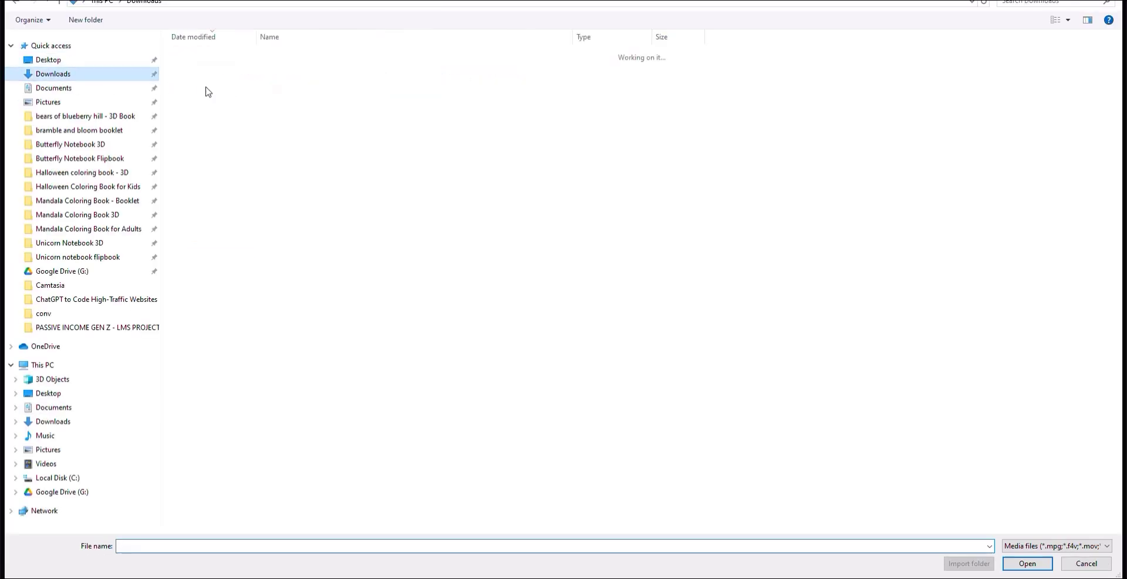
{"action": "double_click", "coordinate": [245, 72]}
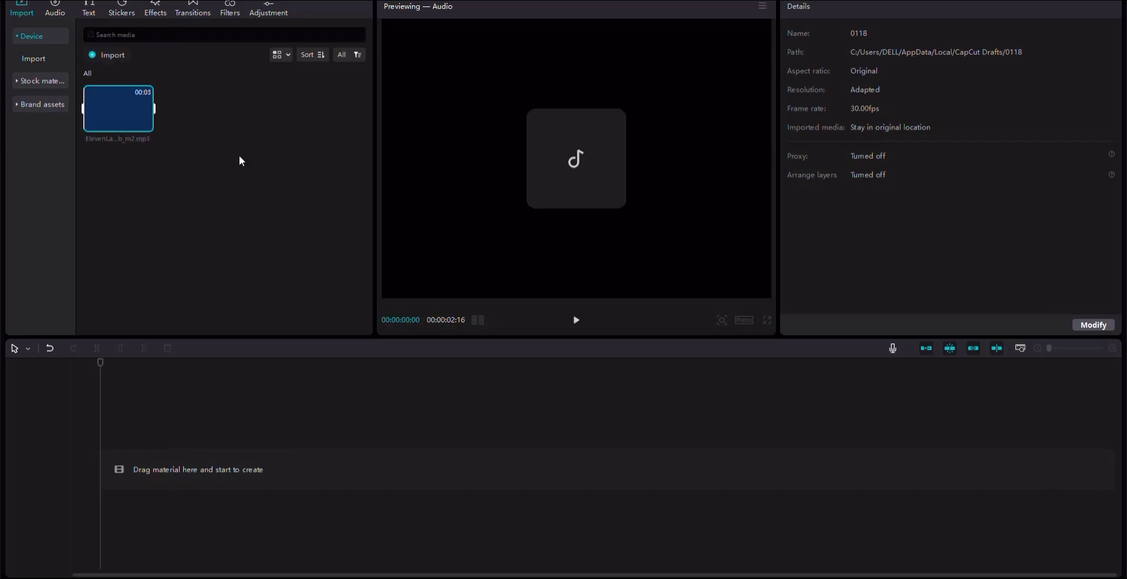
{"action": "left_click_drag", "start_coordinate": [125, 124], "coordinate": [100, 516]}
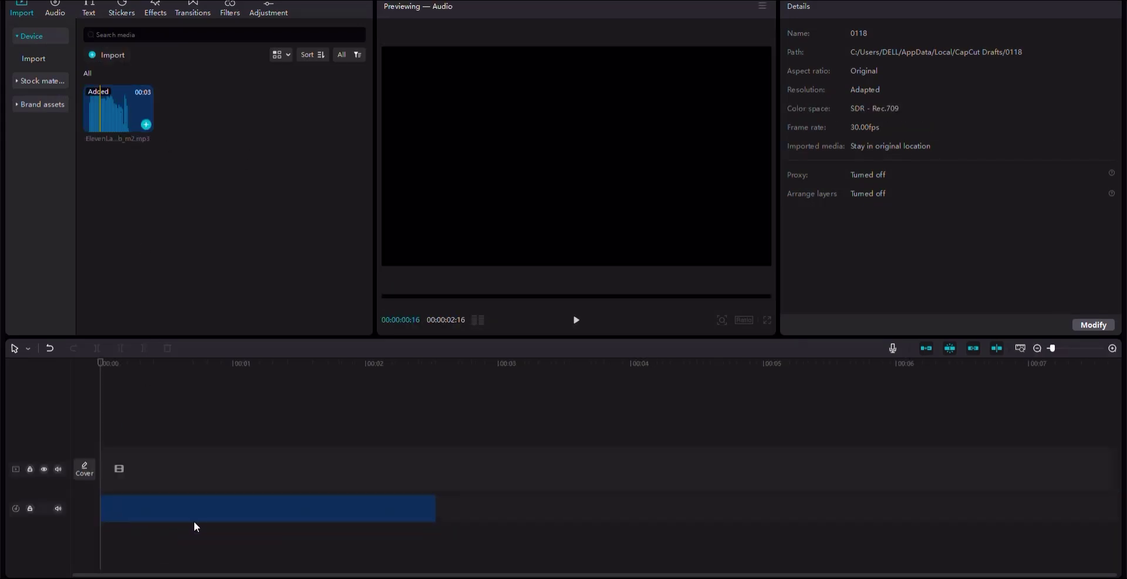
{"action": "left_click", "coordinate": [194, 521]}
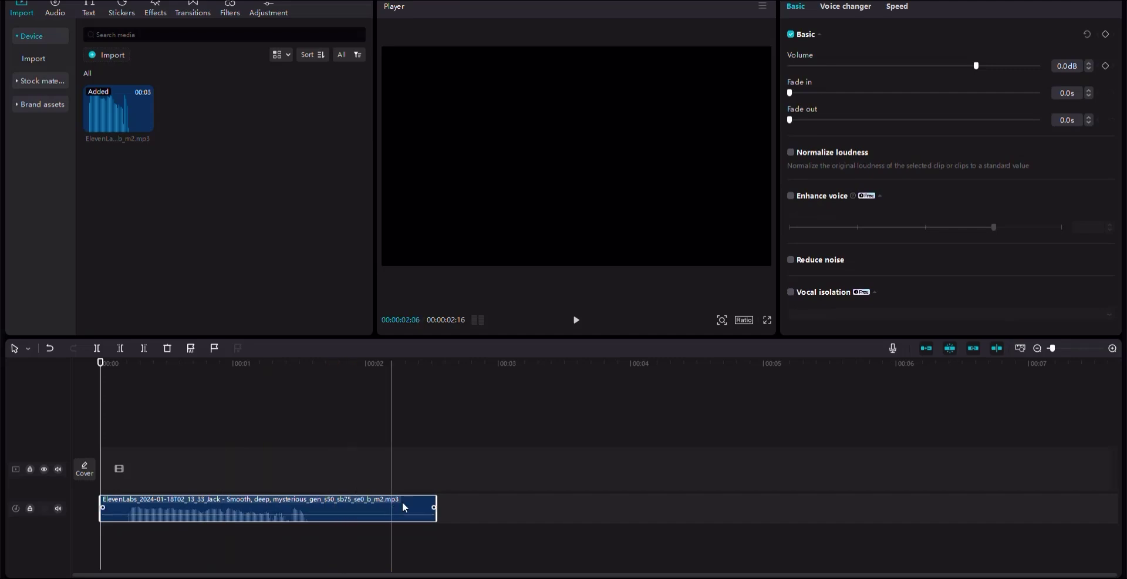
- Split the voiceover clip at 00:00:01:19, just after the speech ends, and delete the silent remainder
{"action": "left_click", "coordinate": [313, 475]}
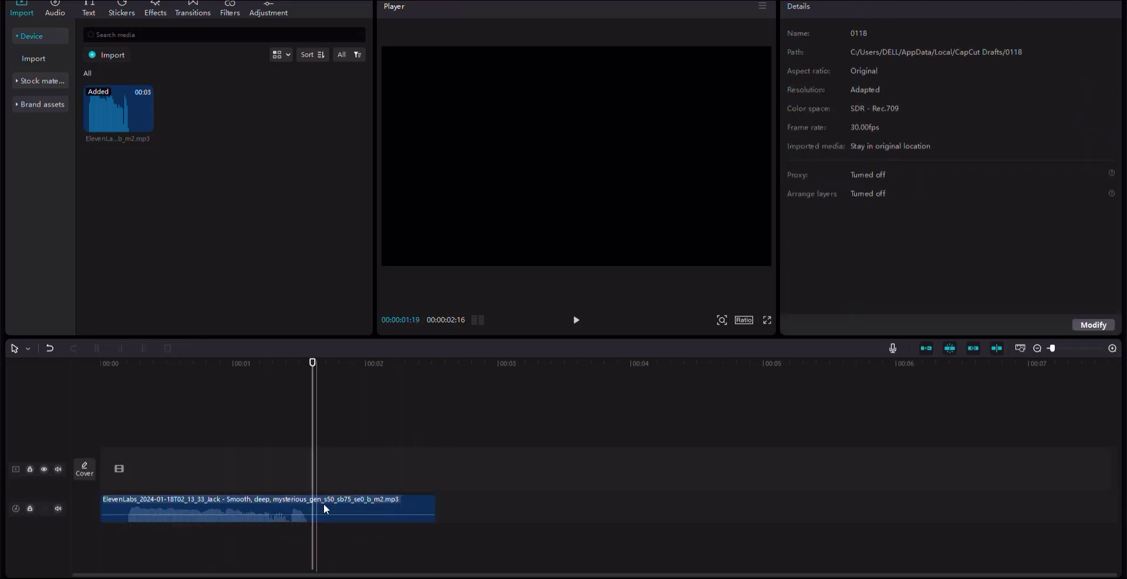
{"action": "left_click_drag", "start_coordinate": [312, 364], "coordinate": [317, 364]}
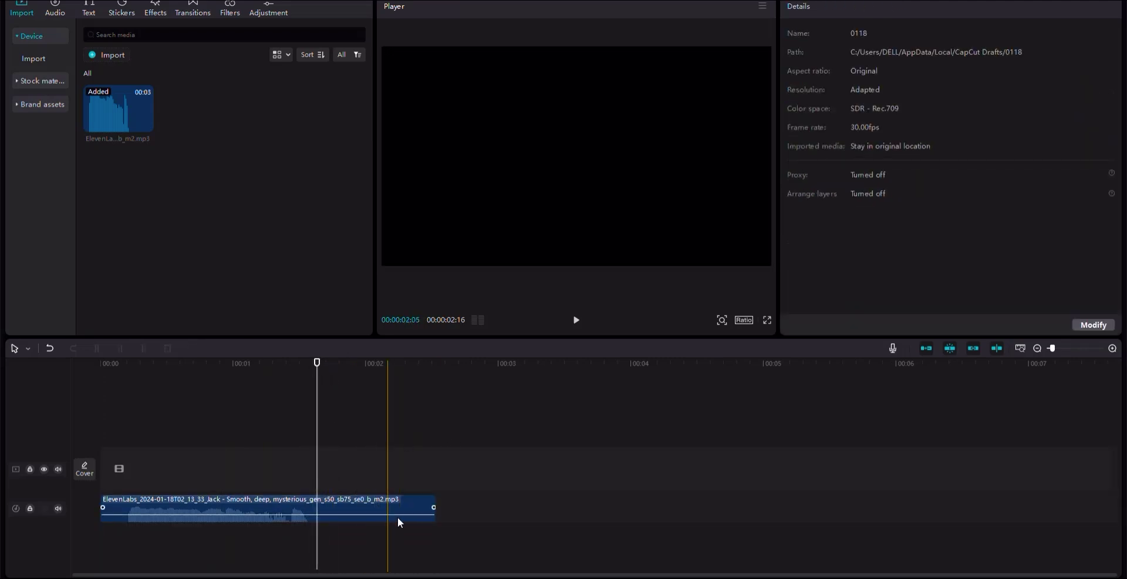
{"action": "left_click", "coordinate": [367, 515]}
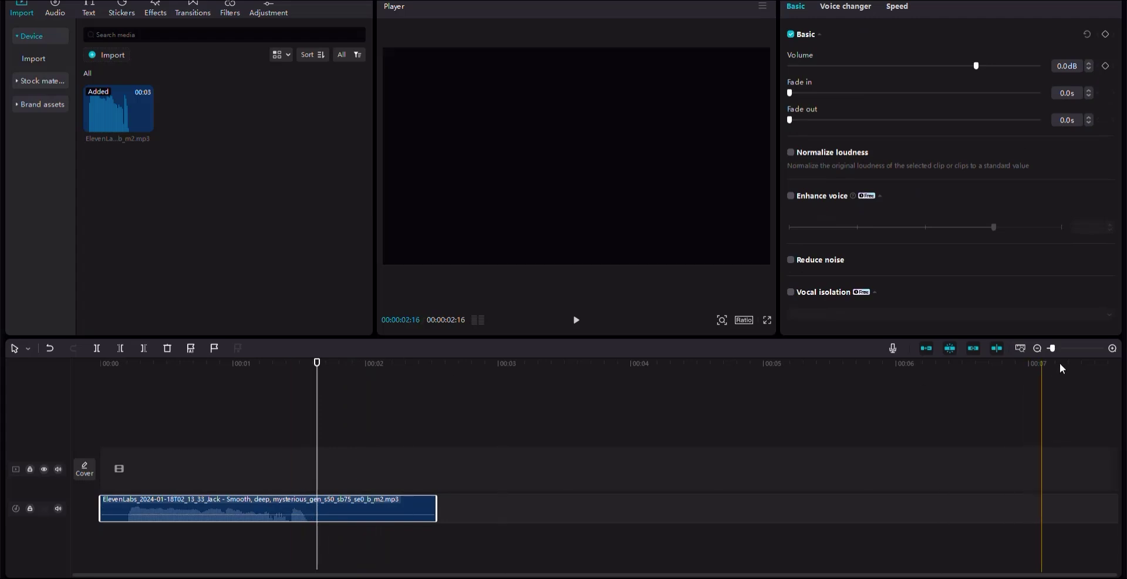
{"action": "left_click", "coordinate": [1113, 350]}
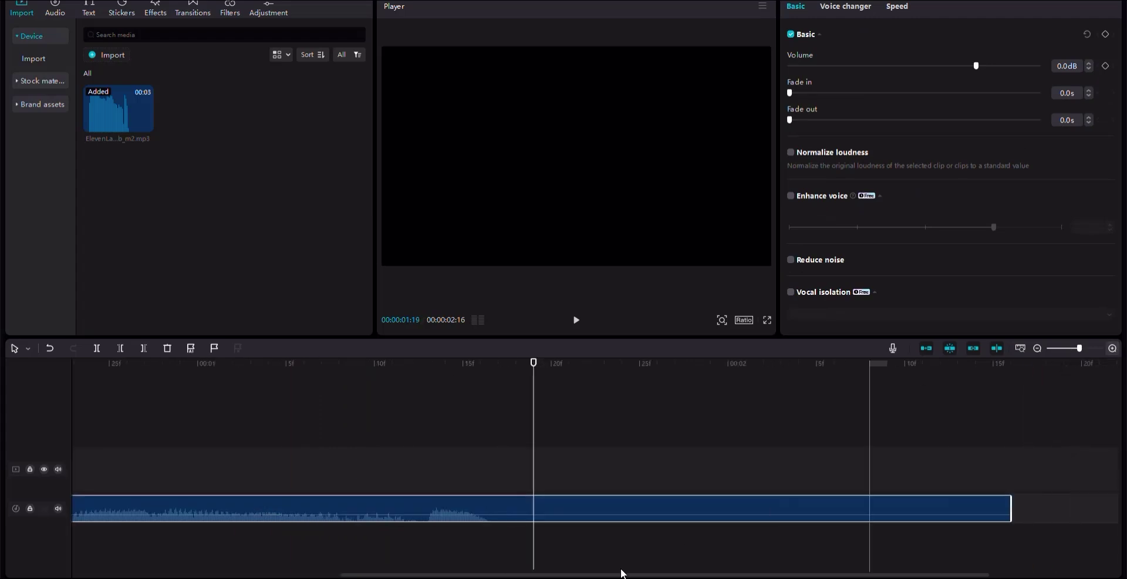
{"action": "left_click", "coordinate": [96, 348]}
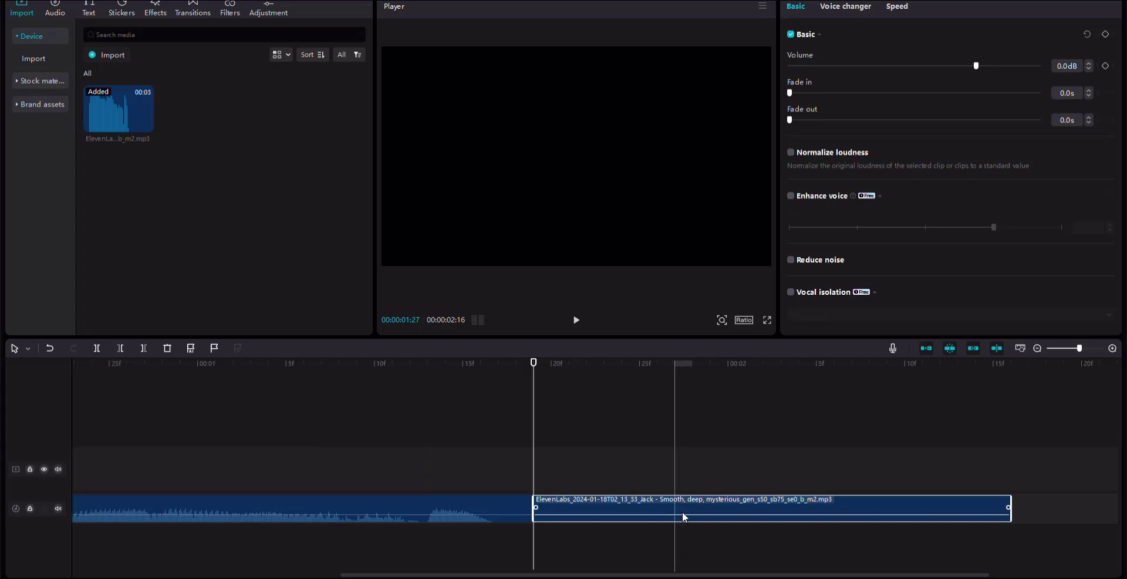
{"action": "key", "text": "Delete"}
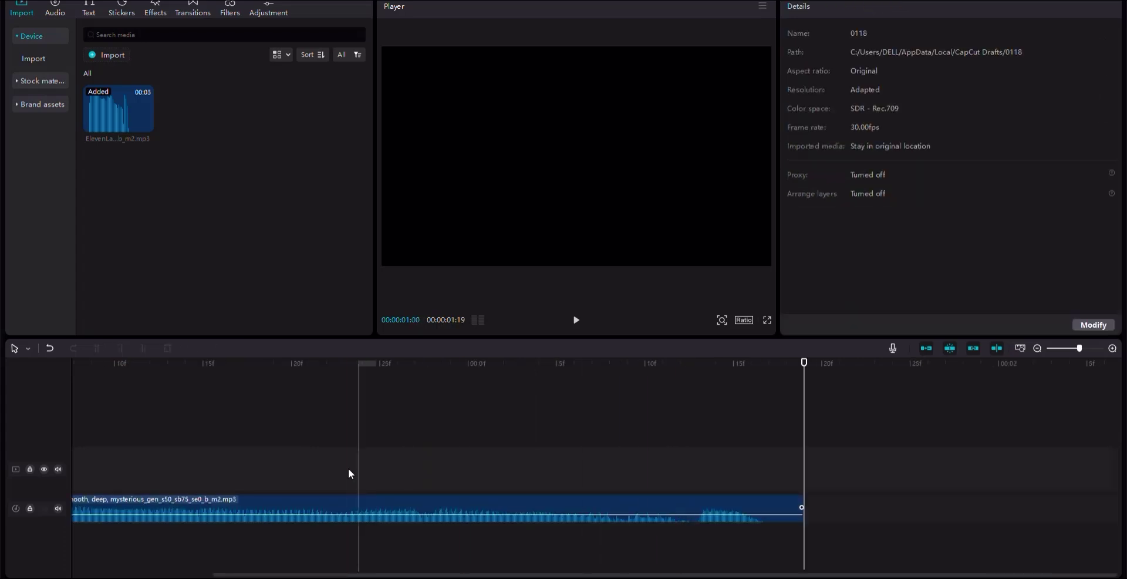
- Play the trimmed voiceover from the beginning to check it, and return the playhead to the start
{"action": "left_click", "coordinate": [1065, 350]}
{"action": "left_click", "coordinate": [360, 364]}
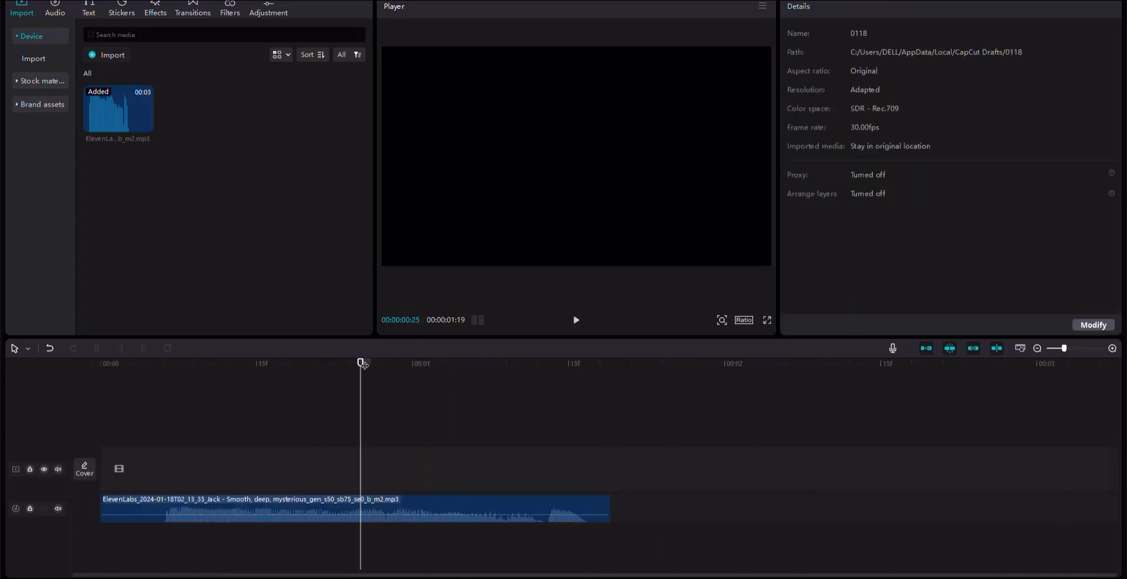
{"action": "left_click", "coordinate": [213, 364]}
{"action": "left_click_drag", "start_coordinate": [213, 364], "coordinate": [7, 368]}
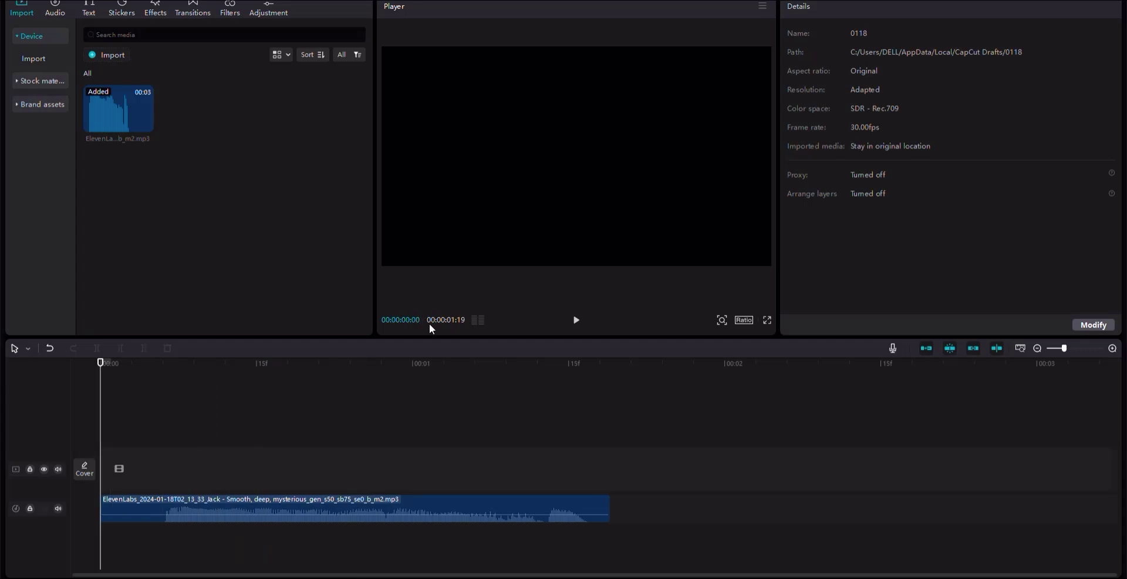
{"action": "left_click", "coordinate": [577, 322]}
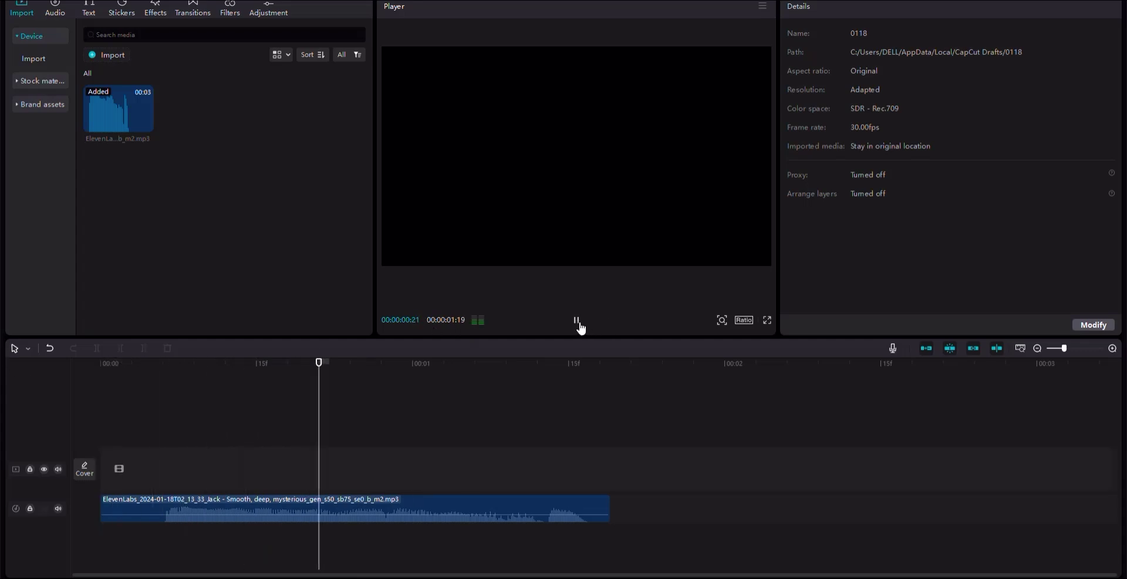
{"action": "left_click", "coordinate": [577, 320]}
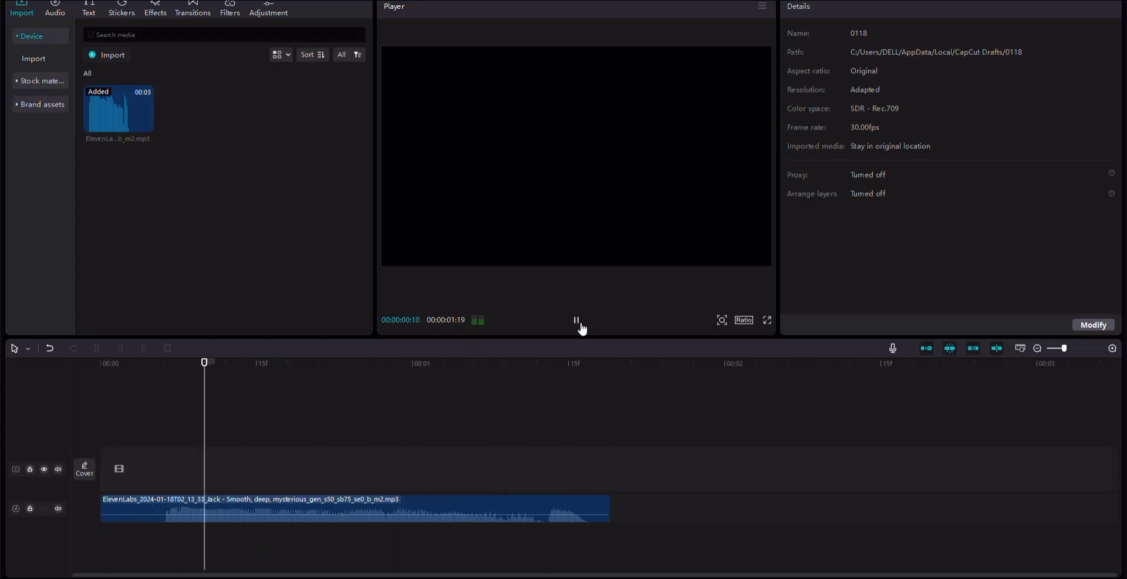
{"action": "left_click", "coordinate": [245, 366]}
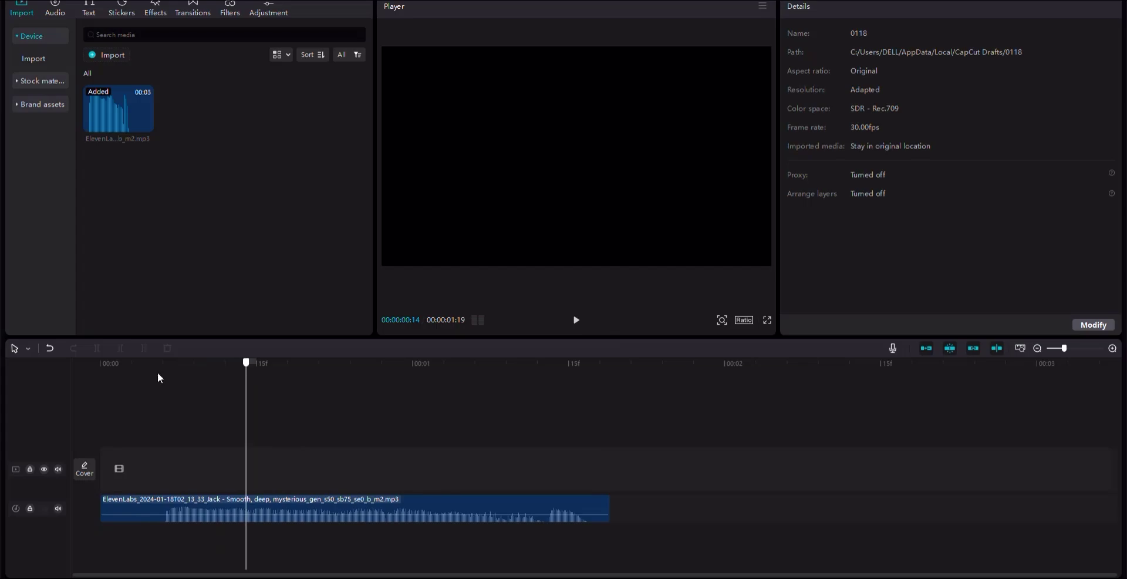
{"action": "key", "text": "Home"}
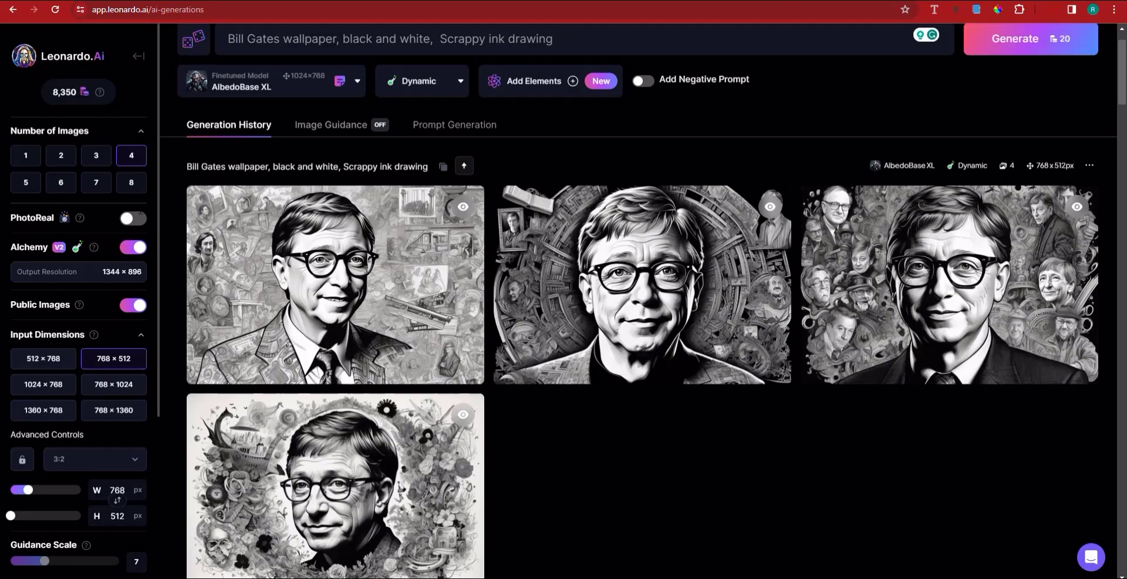
- Switch to Leonardo.Ai and examine the second Bill Gates ink drawing enlarged, as well as its Image2Motion settings
{"action": "scroll", "coordinate": [435, 385], "scroll_direction": "down", "scroll_amount": 7}
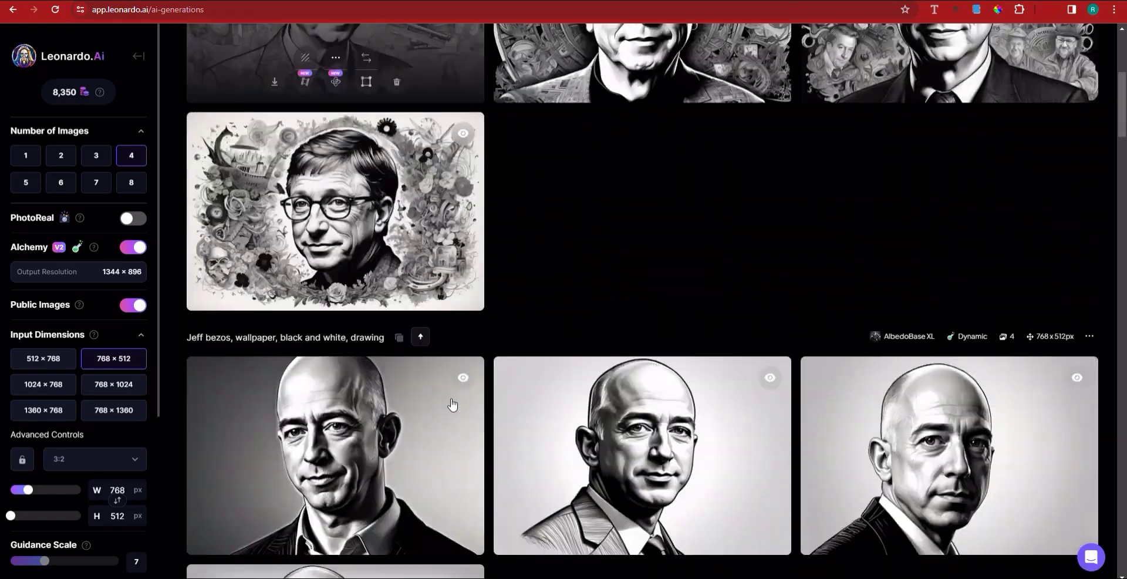
{"action": "scroll", "coordinate": [455, 382], "scroll_direction": "up", "scroll_amount": 5}
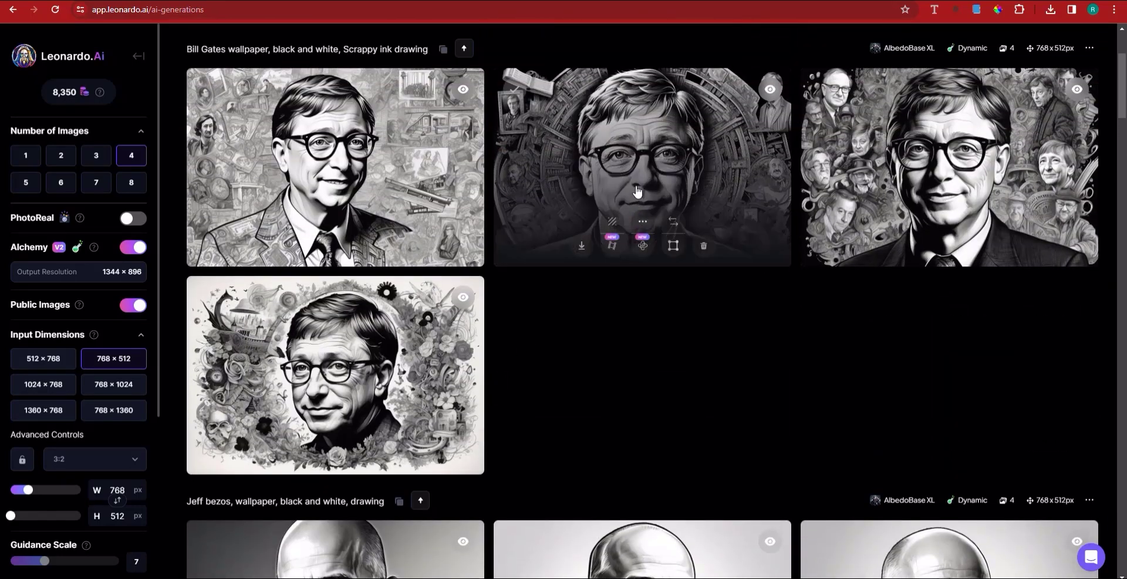
{"action": "left_click", "coordinate": [637, 191]}
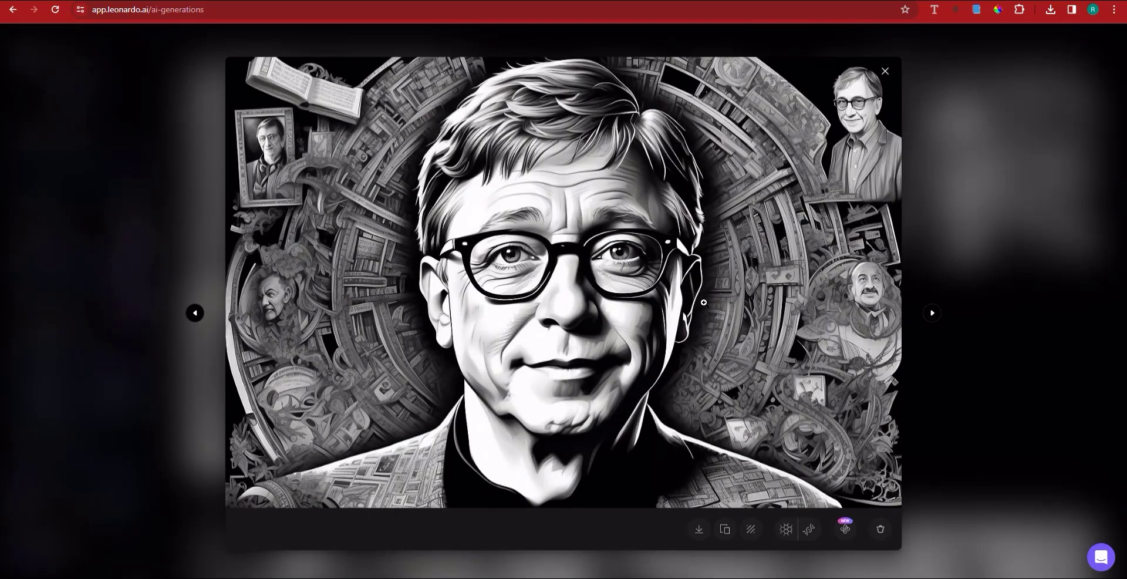
{"action": "key", "text": "Escape"}
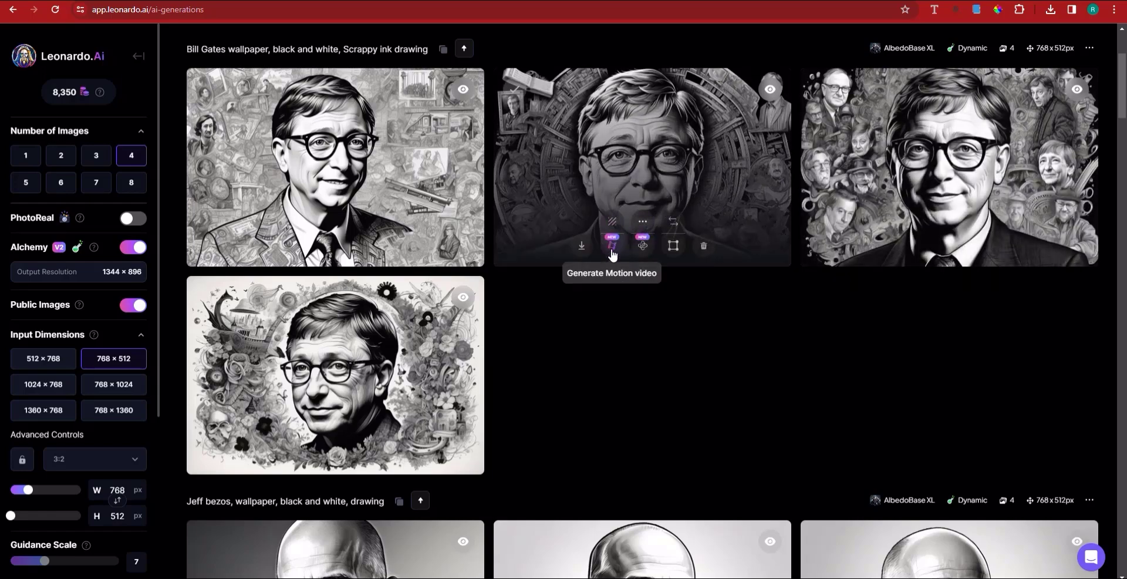
{"action": "left_click", "coordinate": [612, 246]}
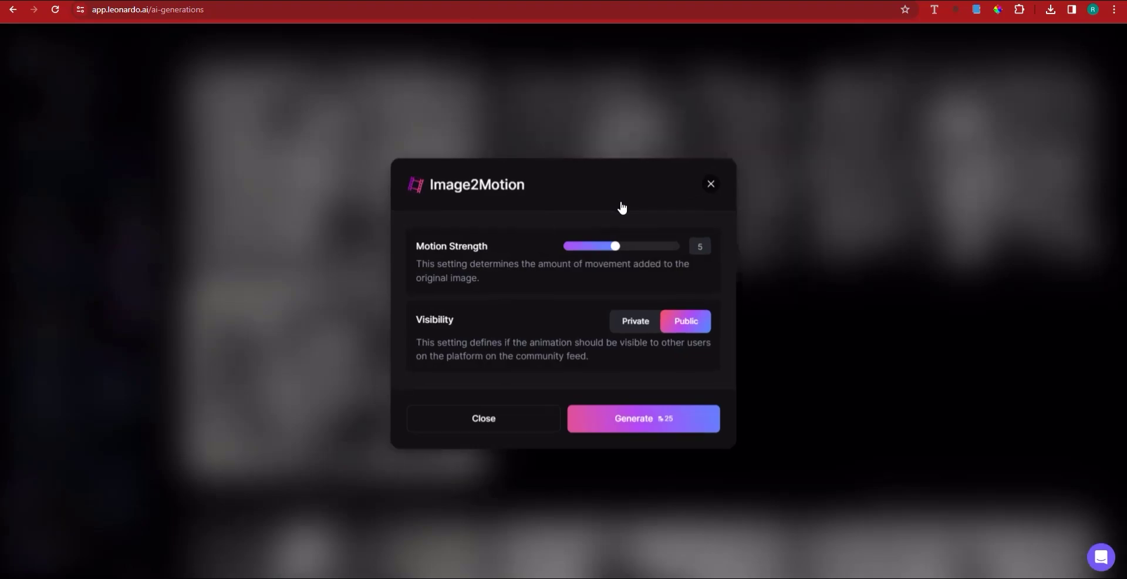
{"action": "key", "text": "Escape"}
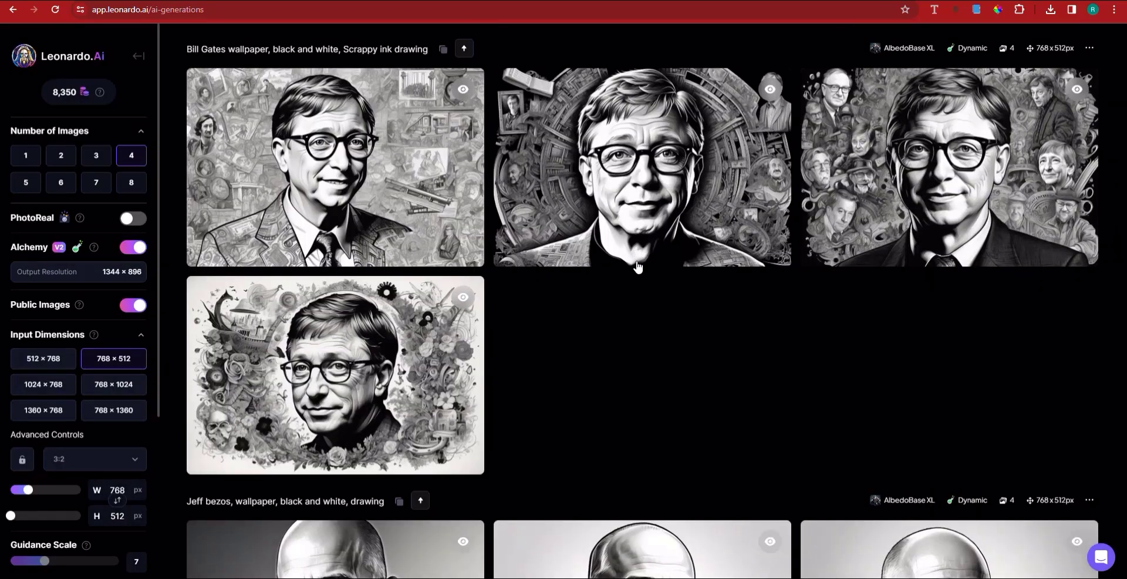
- Generate a public motion video from the second Bill Gates ink drawing with motion strength 7
{"action": "mouse_move", "coordinate": [645, 251]}
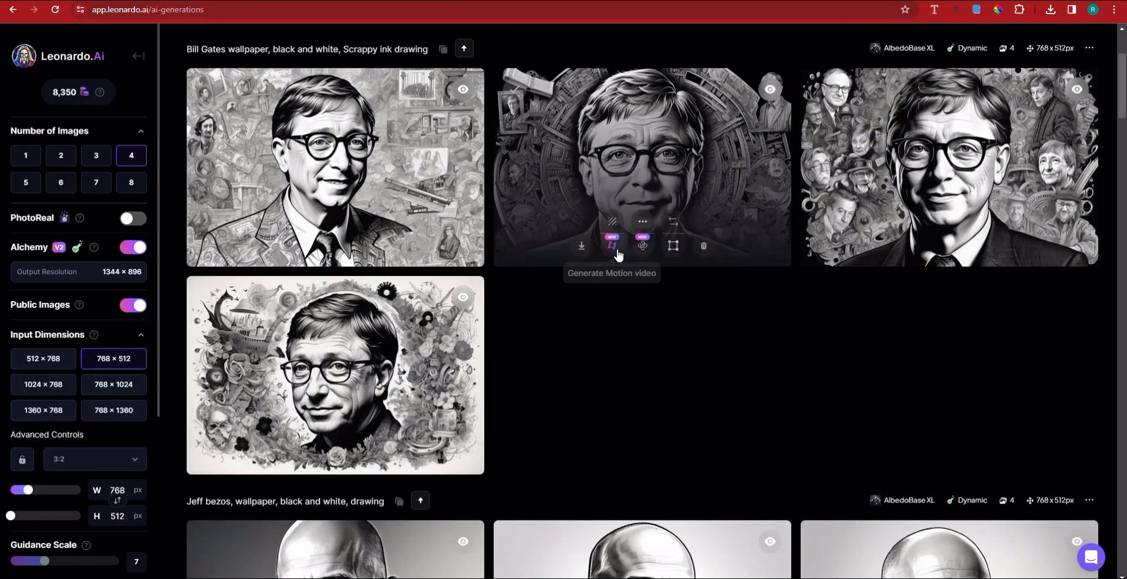
{"action": "left_click", "coordinate": [614, 253]}
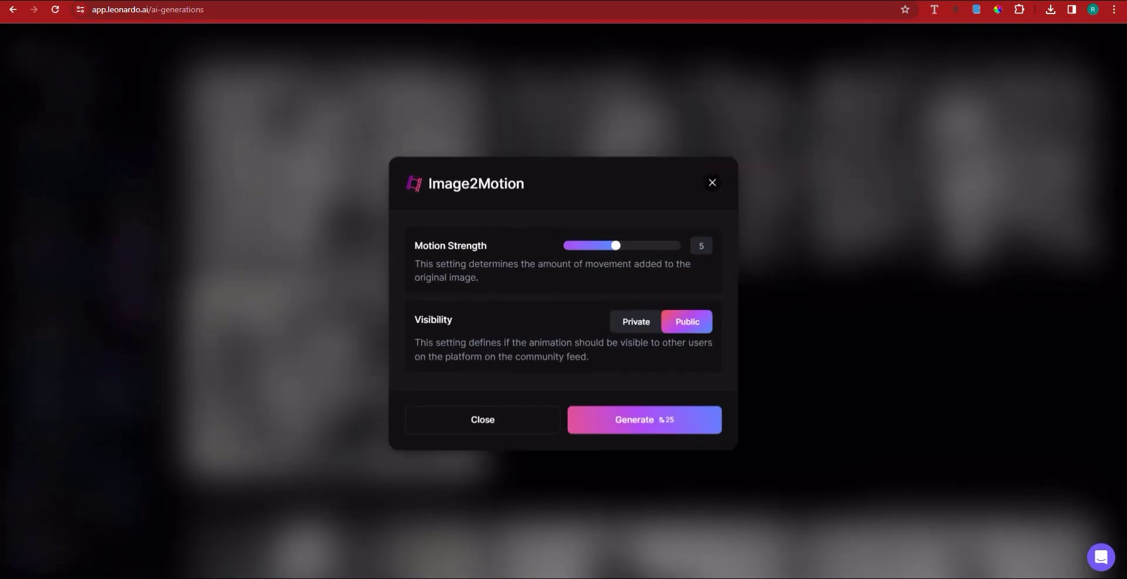
{"action": "left_click", "coordinate": [632, 251]}
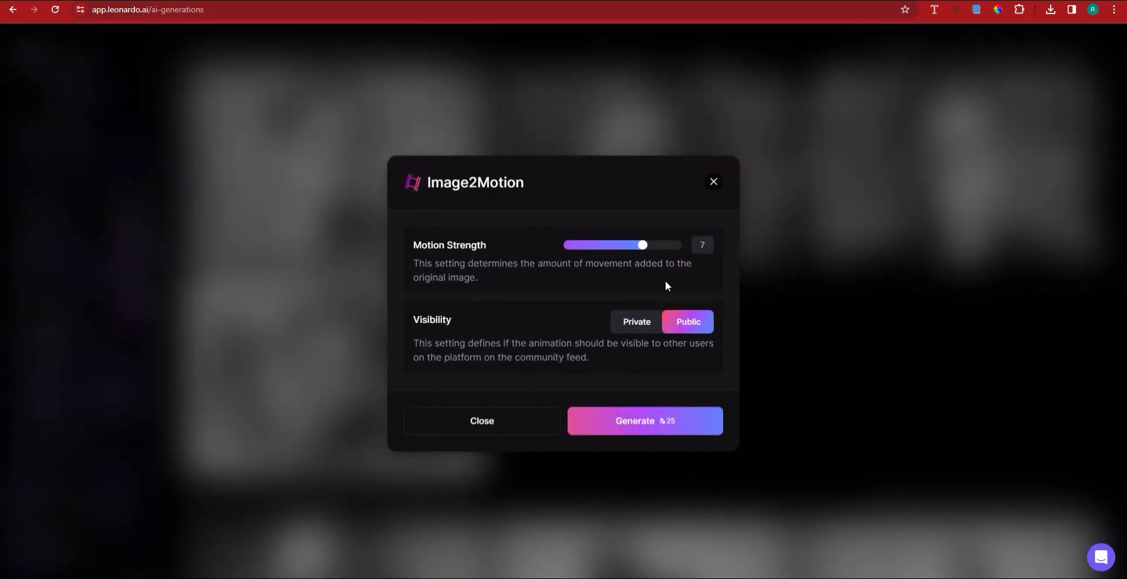
{"action": "left_click", "coordinate": [667, 418]}
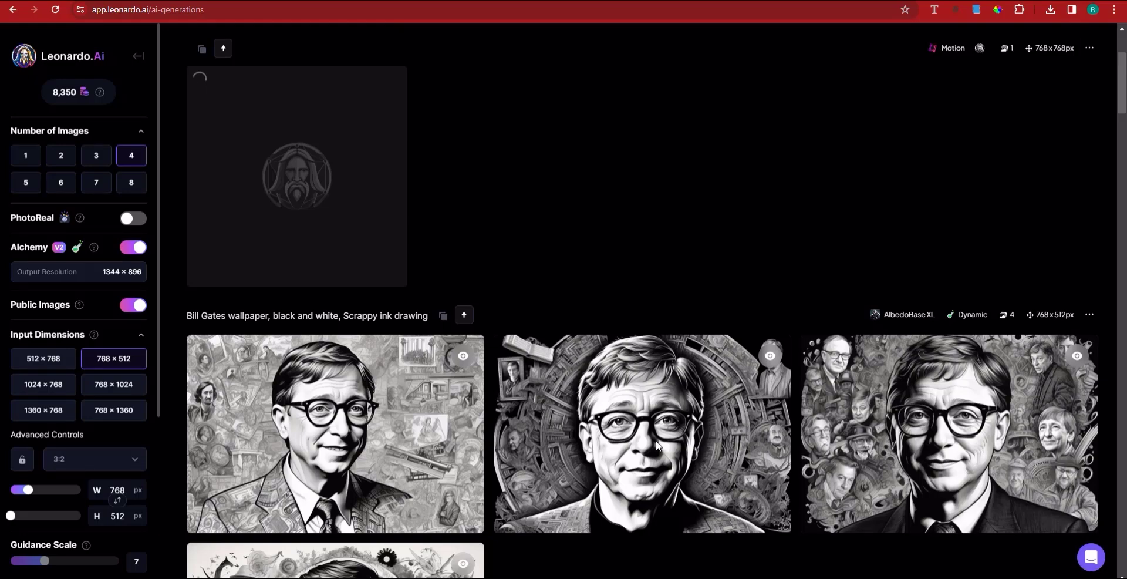
- Download the second Bill Gates ink drawing as a still image
{"action": "scroll", "coordinate": [639, 449], "scroll_direction": "down", "scroll_amount": 2}
{"action": "mouse_move", "coordinate": [645, 346]}
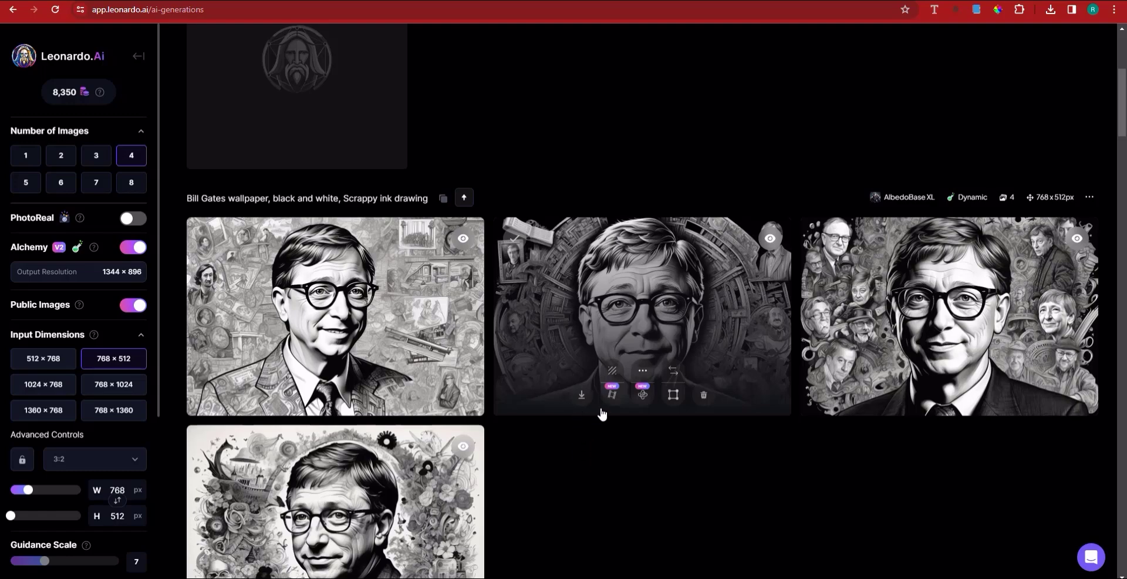
{"action": "left_click", "coordinate": [578, 395]}
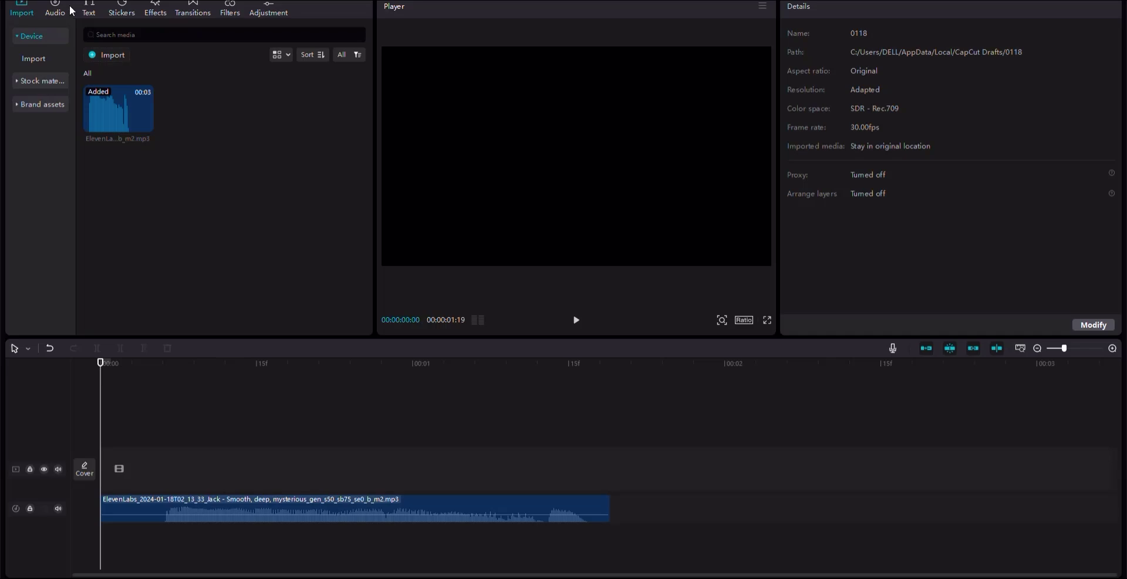
- Switch to CapCut, import the downloaded Bill Gates JPG from Downloads, and place it at the start of the video track above the voiceover
{"action": "left_click", "coordinate": [107, 55]}
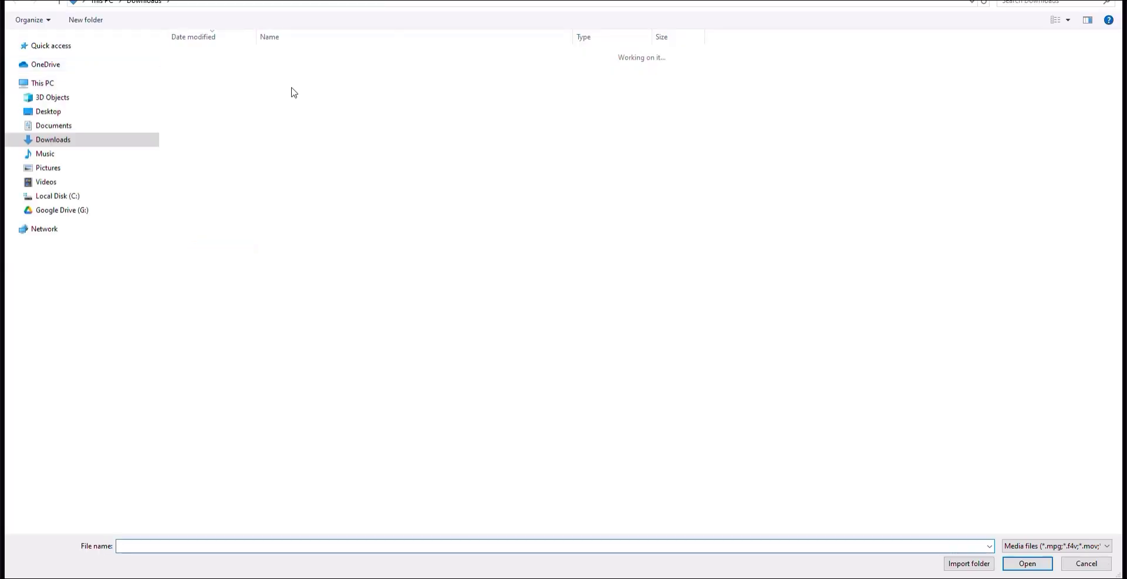
{"action": "left_click", "coordinate": [278, 71]}
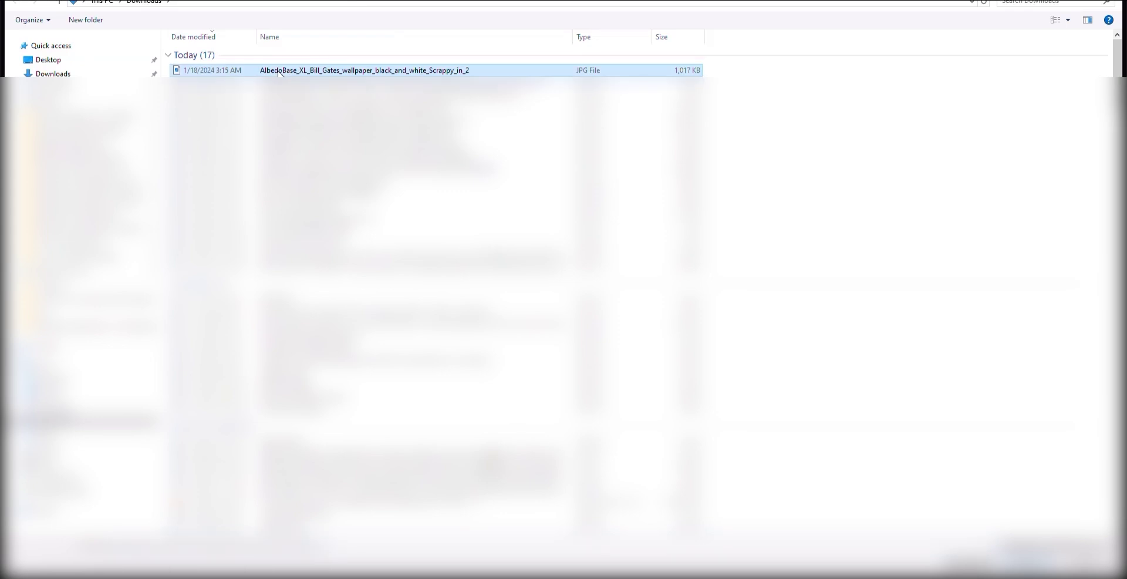
{"action": "double_click", "coordinate": [279, 71]}
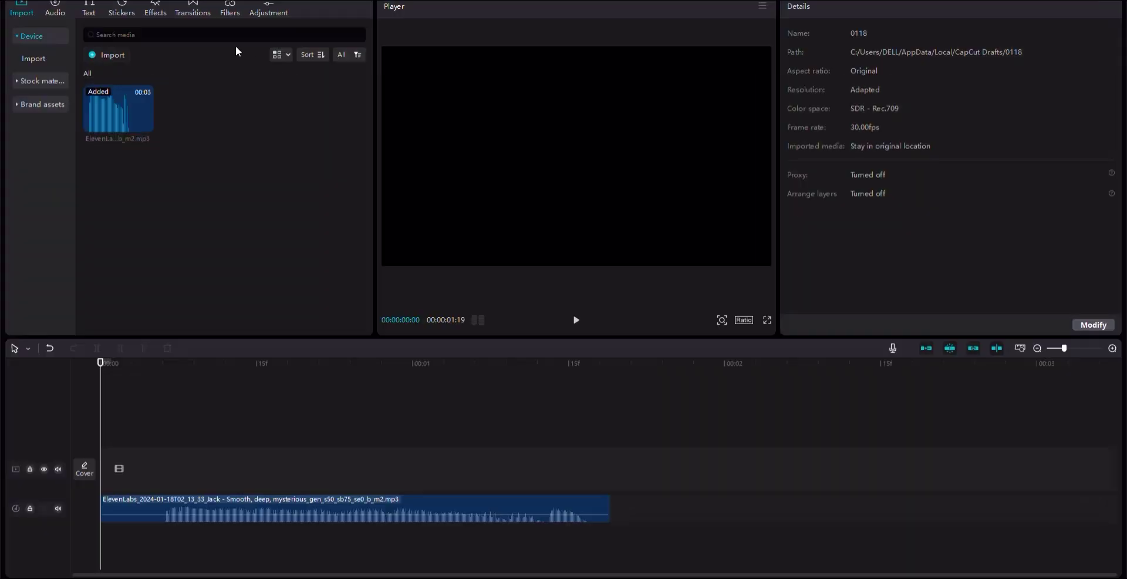
{"action": "left_click_drag", "start_coordinate": [197, 117], "coordinate": [98, 475]}
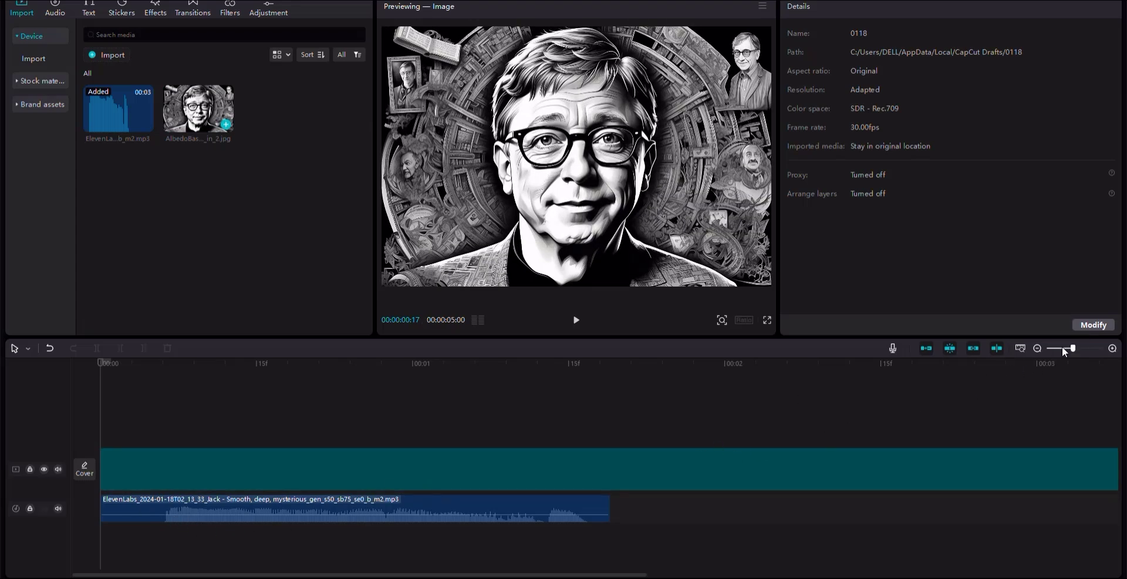
- Split the Bill Gates image clip at 00:00:01:19, where the voiceover ends, and delete the part after the cut
{"action": "left_click", "coordinate": [199, 473]}
{"action": "scroll", "coordinate": [473, 407], "scroll_direction": "down", "scroll_amount": 3}
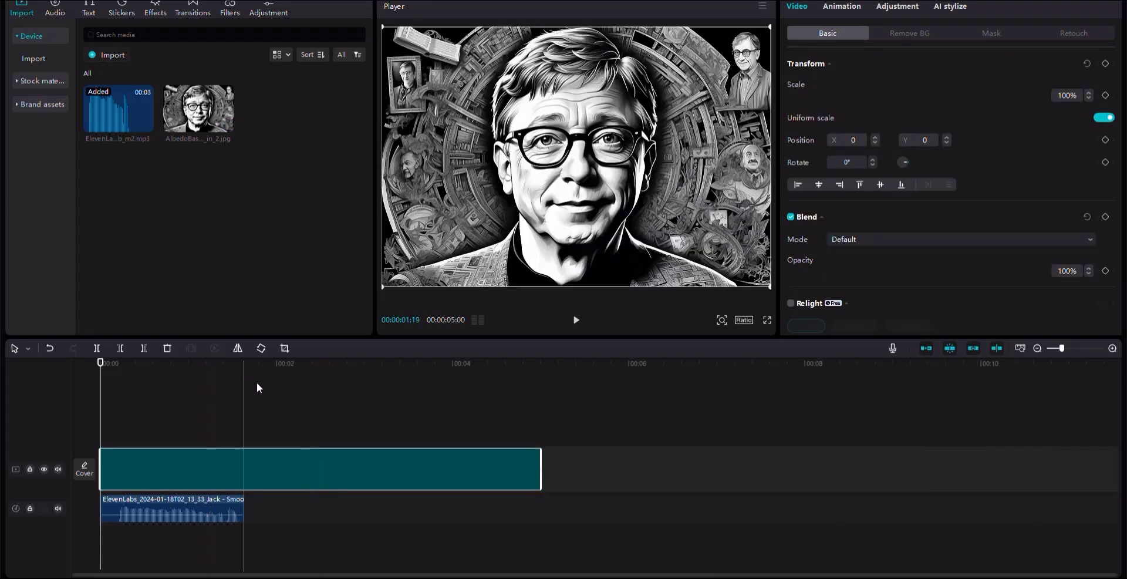
{"action": "left_click", "coordinate": [256, 382]}
{"action": "left_click", "coordinate": [96, 348]}
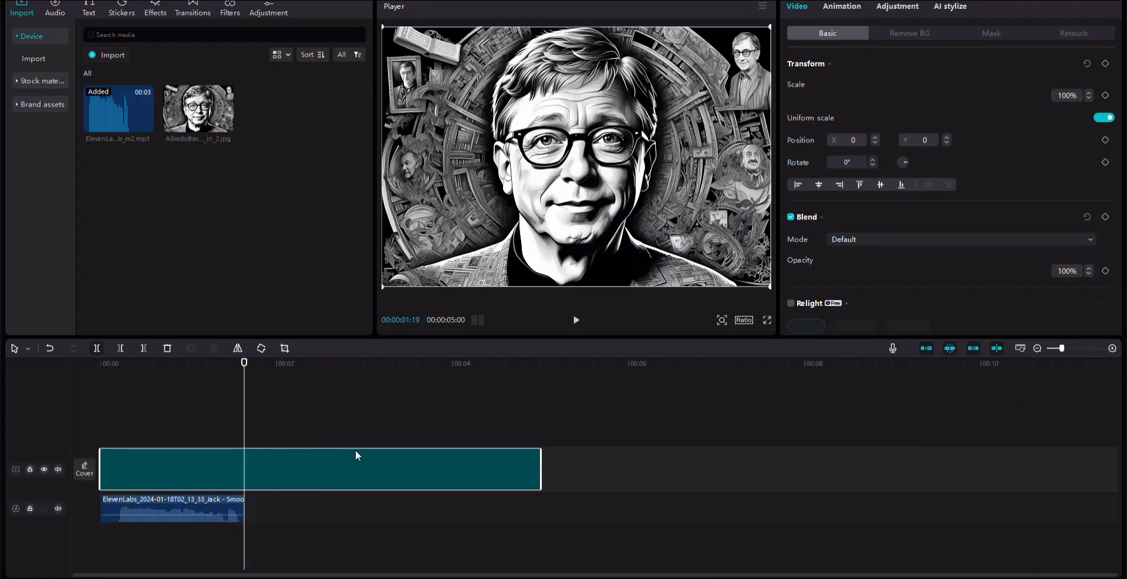
{"action": "key", "text": "Delete"}
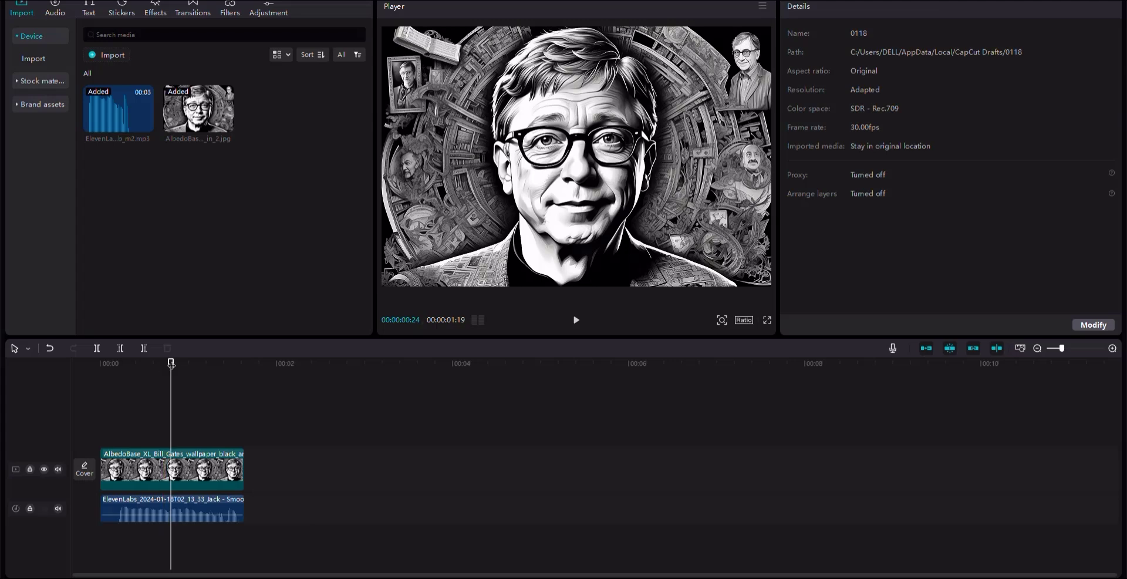
- Apply the first "Swin…ight" In animation in the last visible row to the Bill Gates image clip and play it from the start
{"action": "left_click", "coordinate": [102, 367]}
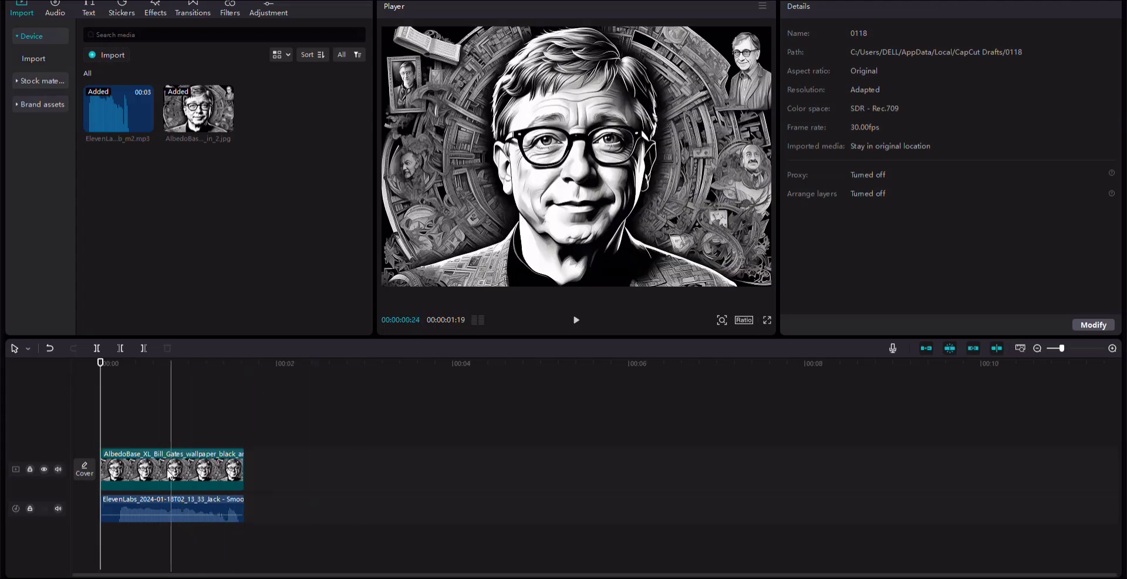
{"action": "left_click", "coordinate": [172, 475]}
{"action": "left_click", "coordinate": [841, 7]}
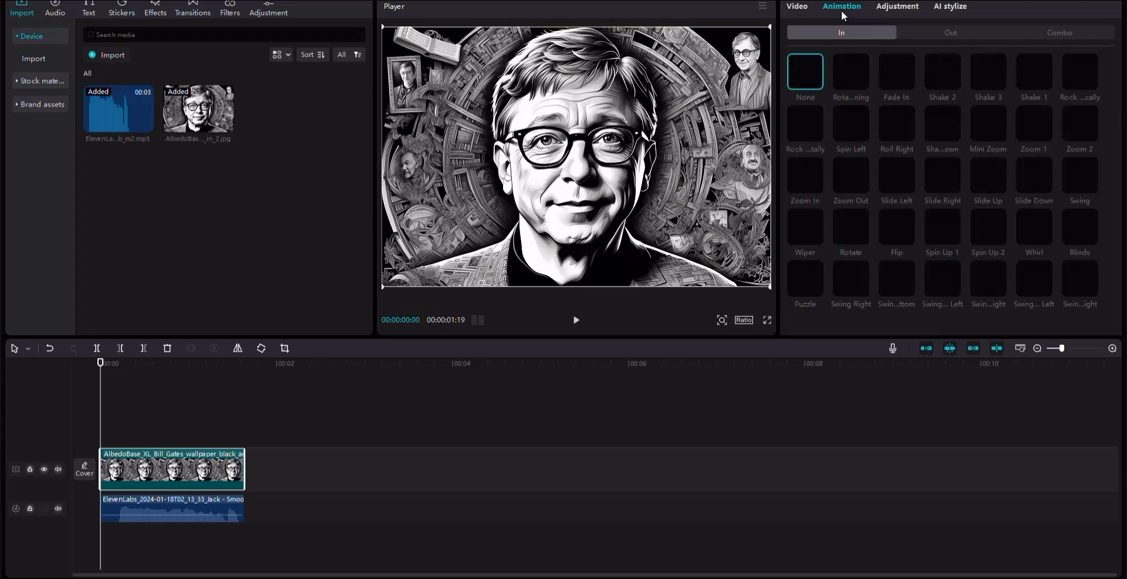
{"action": "left_click", "coordinate": [798, 7]}
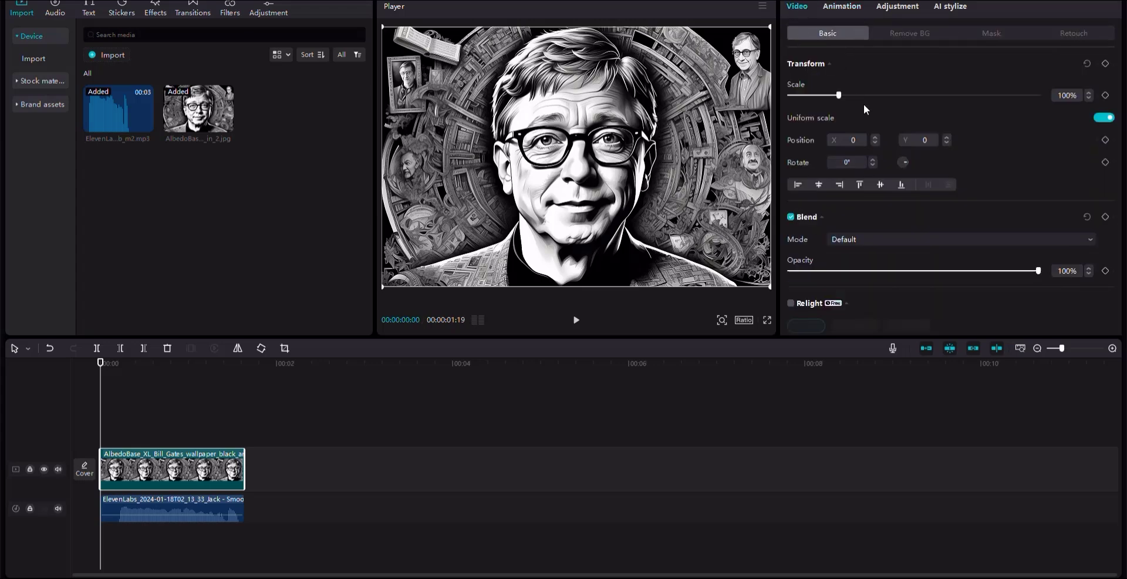
{"action": "scroll", "coordinate": [940, 142], "scroll_direction": "down", "scroll_amount": 3}
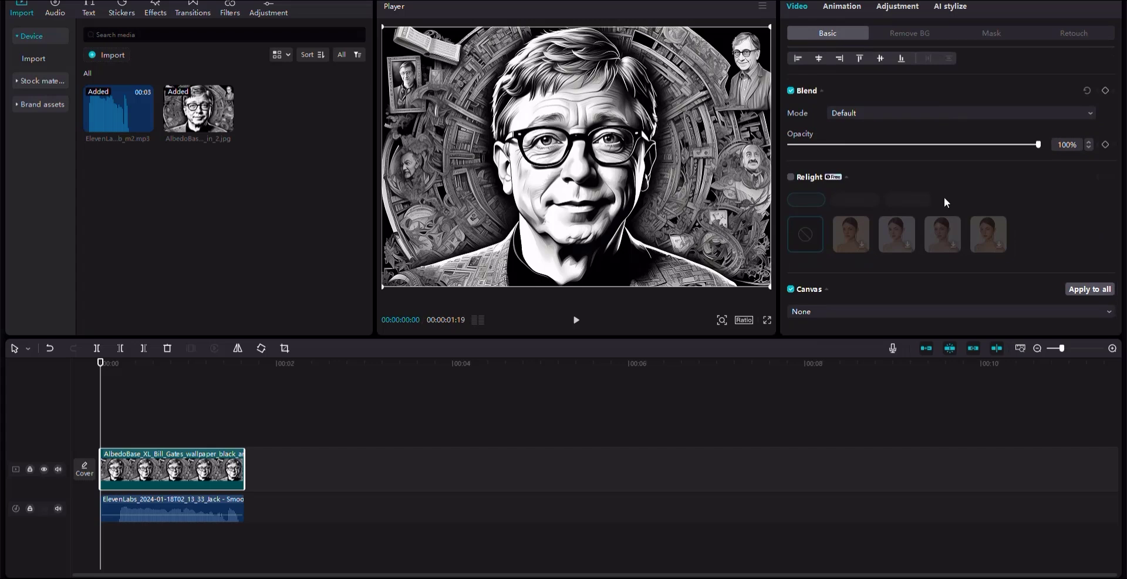
{"action": "scroll", "coordinate": [938, 167], "scroll_direction": "up", "scroll_amount": 3}
{"action": "left_click", "coordinate": [849, 7]}
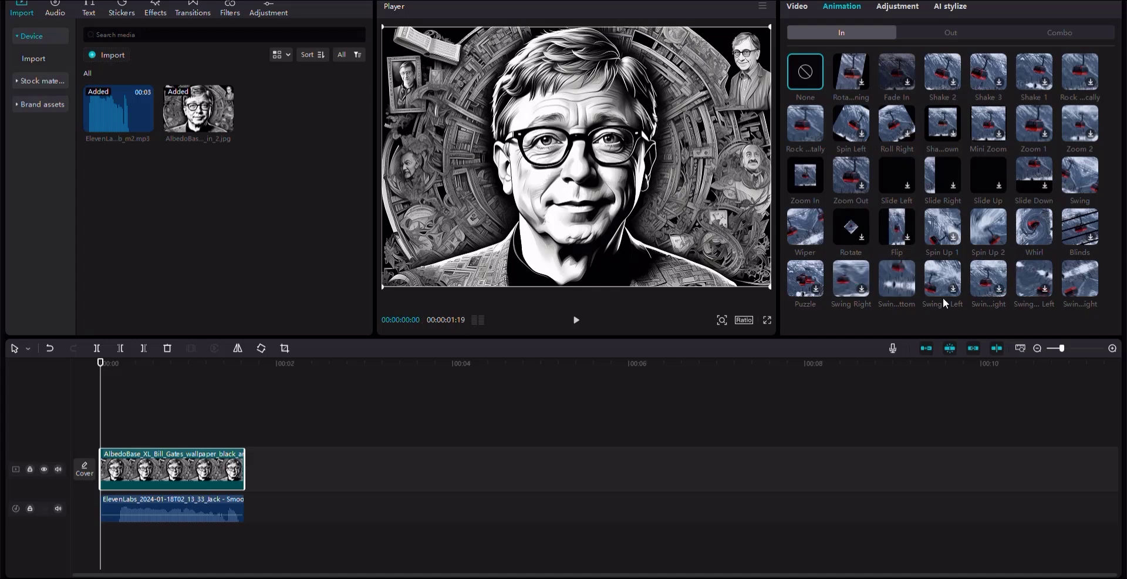
{"action": "left_click", "coordinate": [988, 279]}
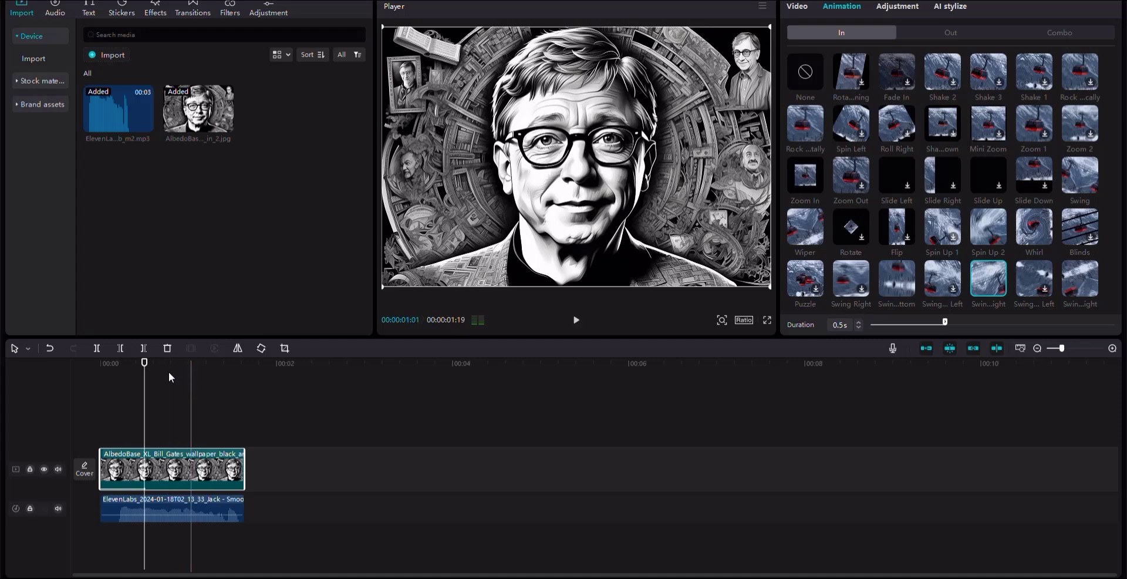
{"action": "left_click", "coordinate": [164, 369]}
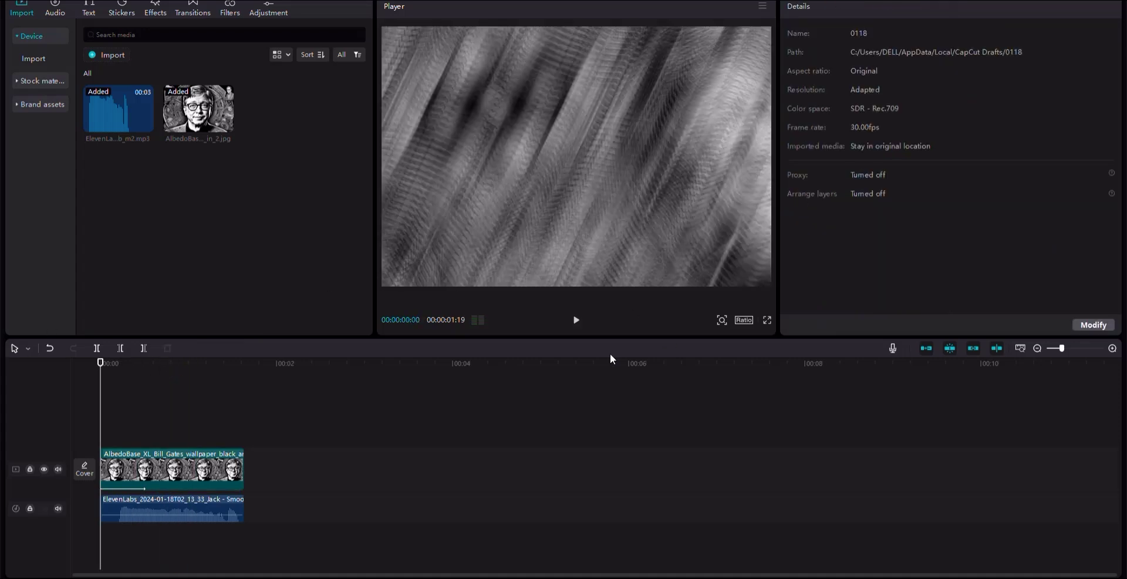
{"action": "left_click", "coordinate": [573, 324]}
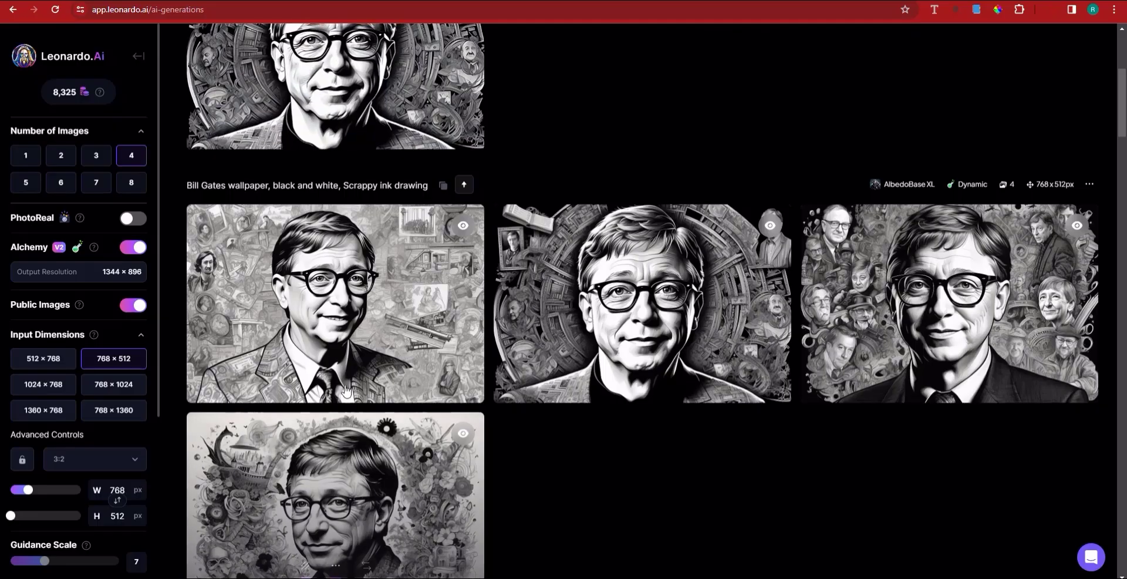
- Switch to Leonardo.Ai, view the generated Bill Gates motion video enlarged, and download it as MP4
{"action": "scroll", "coordinate": [347, 229], "scroll_direction": "up", "scroll_amount": 3}
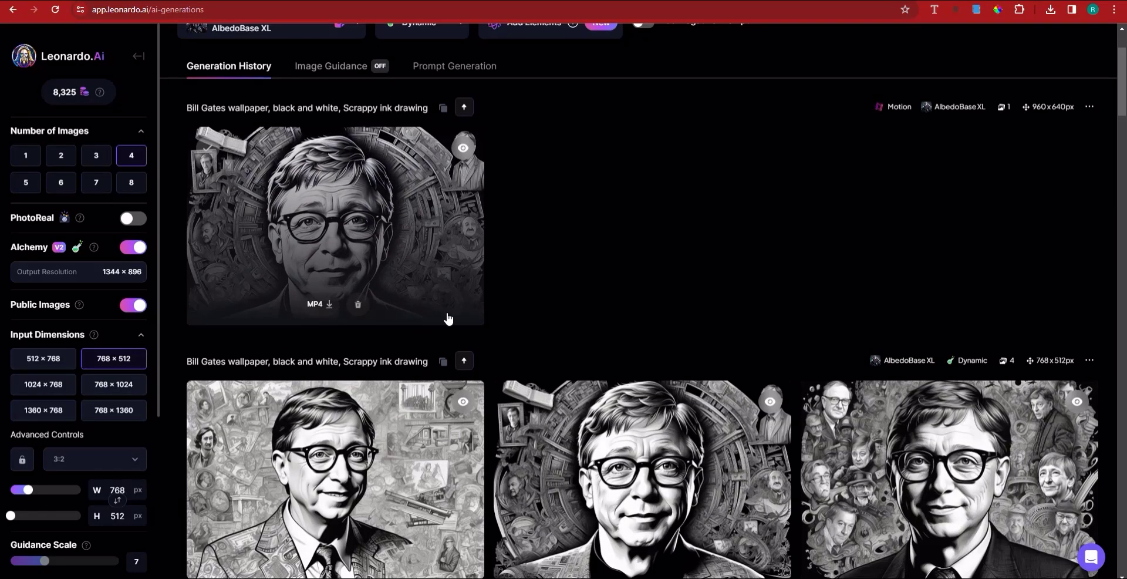
{"action": "left_click", "coordinate": [448, 318]}
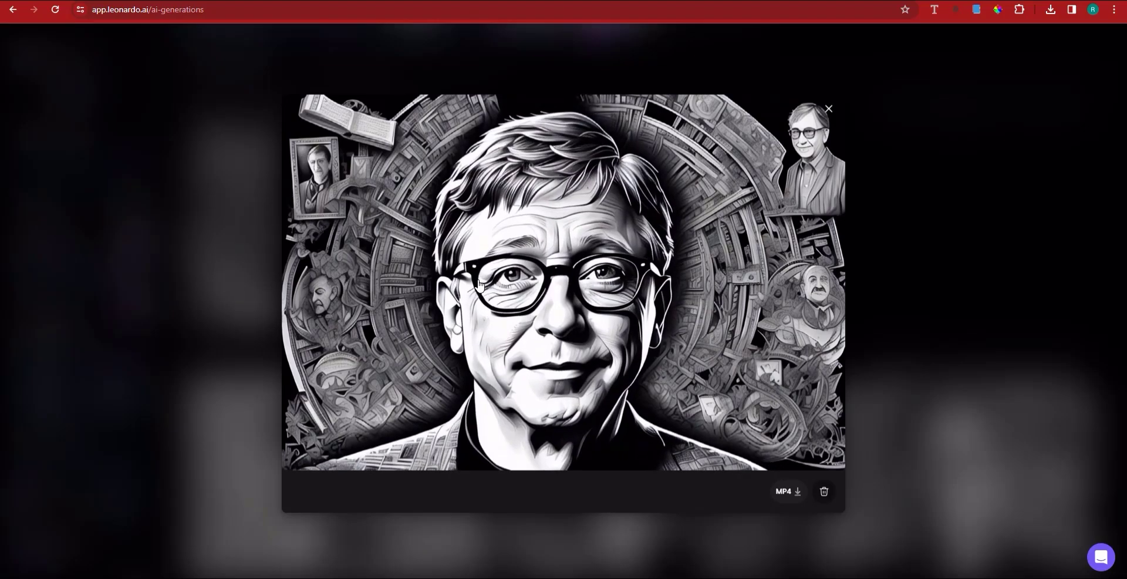
{"action": "key", "text": "Escape"}
{"action": "scroll", "coordinate": [592, 457], "scroll_direction": "down", "scroll_amount": 8}
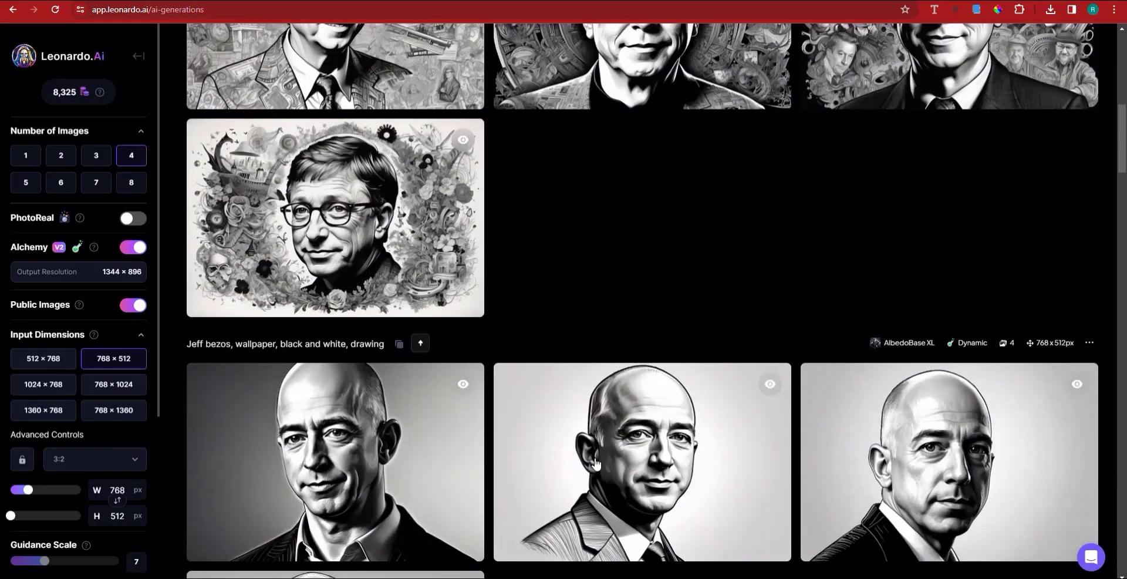
{"action": "scroll", "coordinate": [596, 463], "scroll_direction": "up", "scroll_amount": 10}
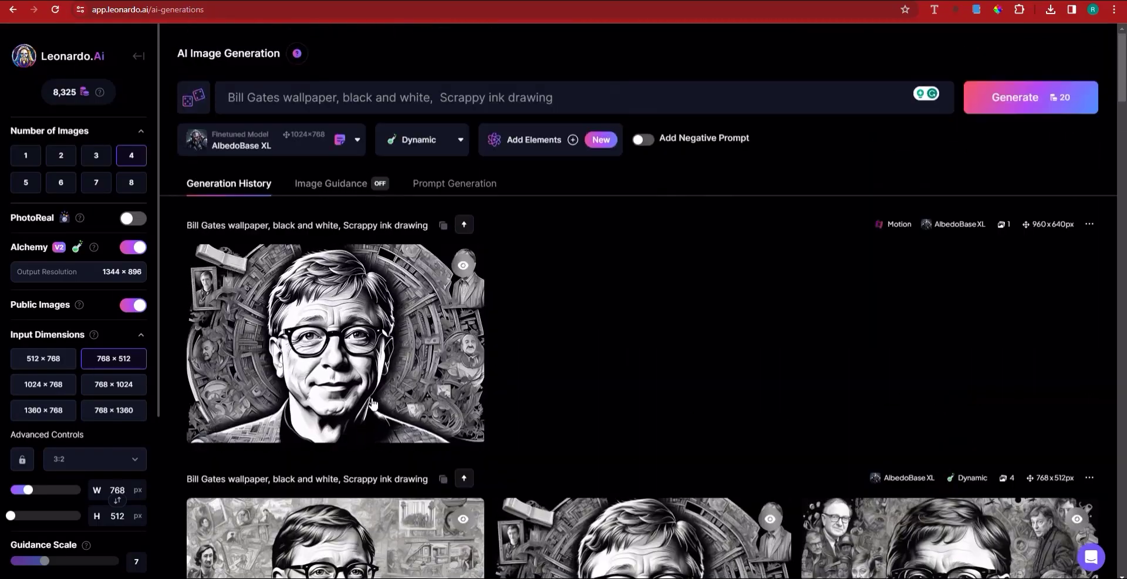
{"action": "mouse_move", "coordinate": [376, 402]}
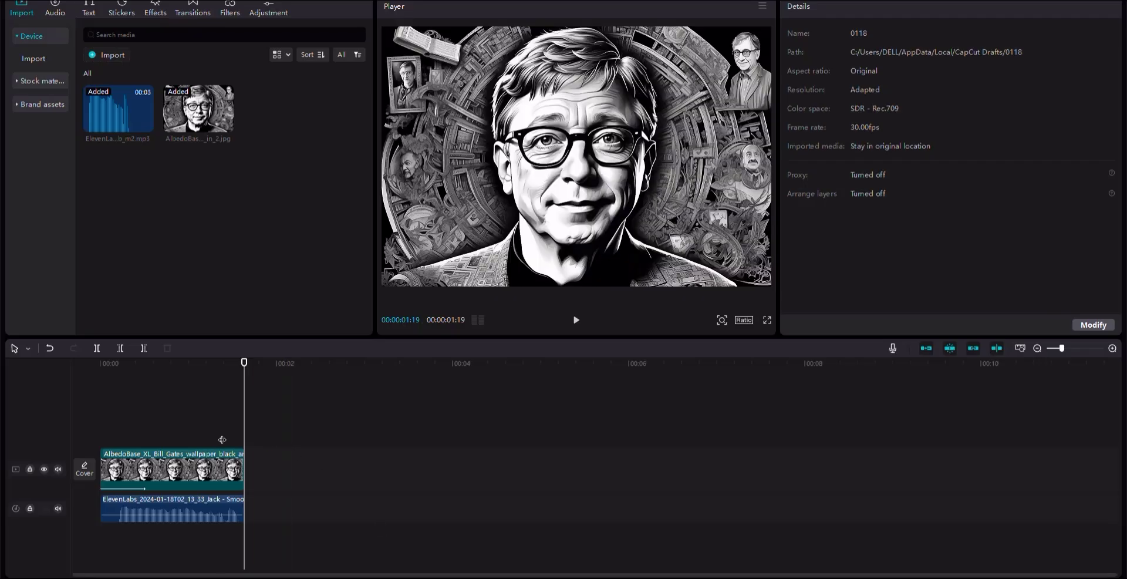
- Switch to CapCut, delete the still image clip from the timeline, and import the newest MP4 from Downloads
{"action": "left_click", "coordinate": [217, 461]}
{"action": "key", "text": "Delete"}
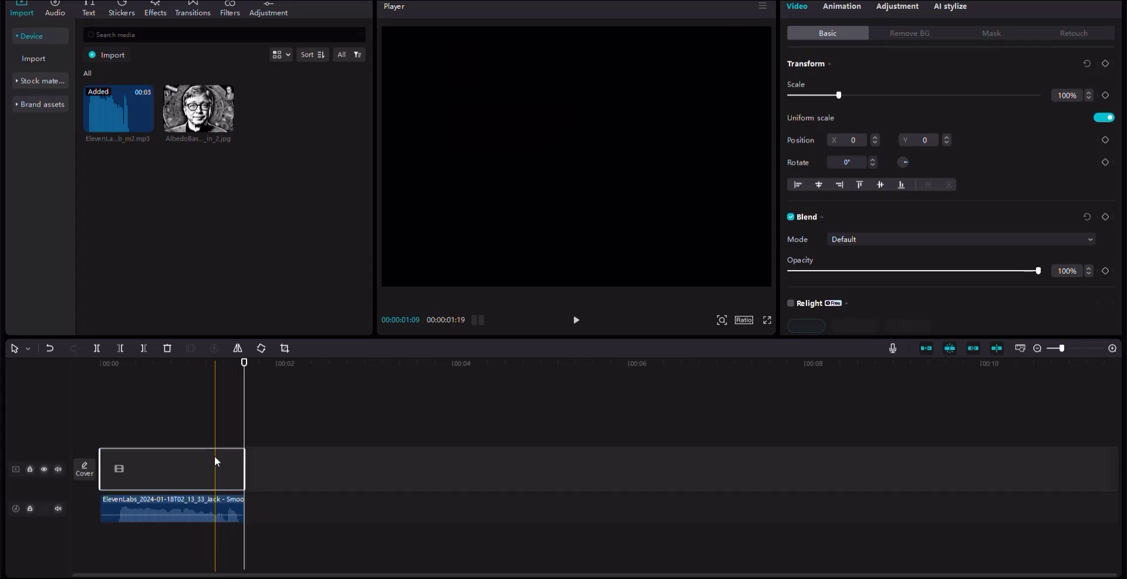
{"action": "left_click", "coordinate": [106, 54]}
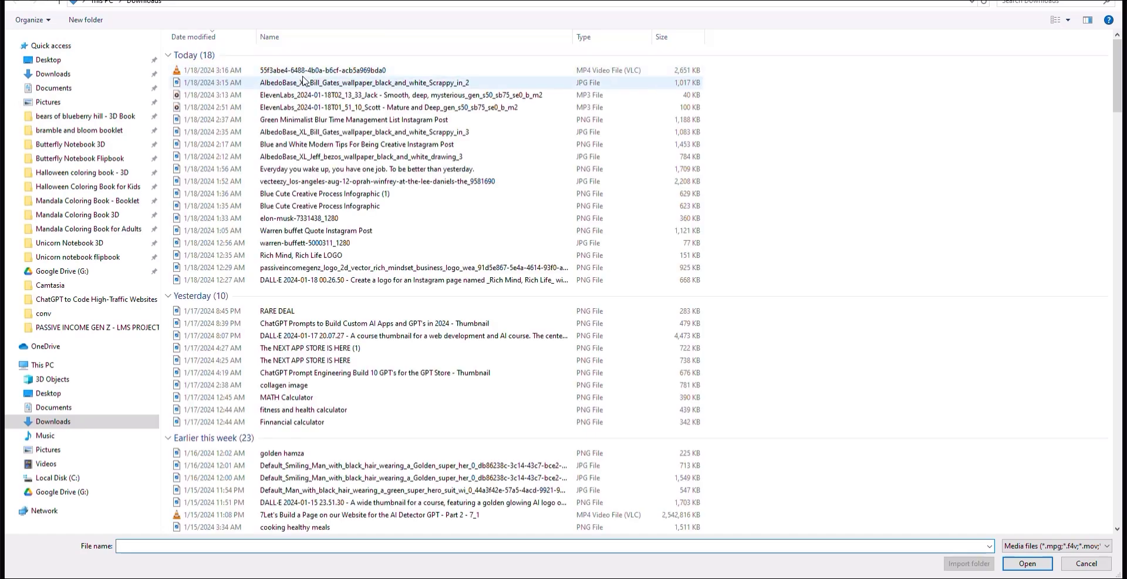
{"action": "double_click", "coordinate": [305, 71]}
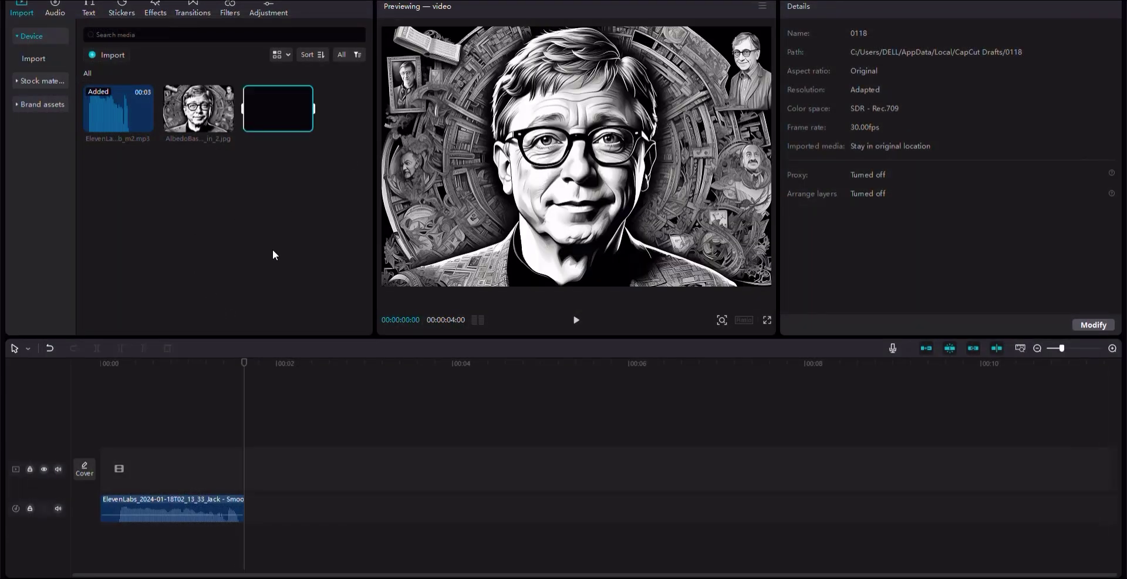
- Place the Bill Gates motion video at the start of the video track, trim its end to 00:00:01:19, and return the playhead to the start
{"action": "left_click_drag", "start_coordinate": [114, 421], "coordinate": [95, 476]}
{"action": "left_click_drag", "start_coordinate": [456, 471], "coordinate": [245, 469]}
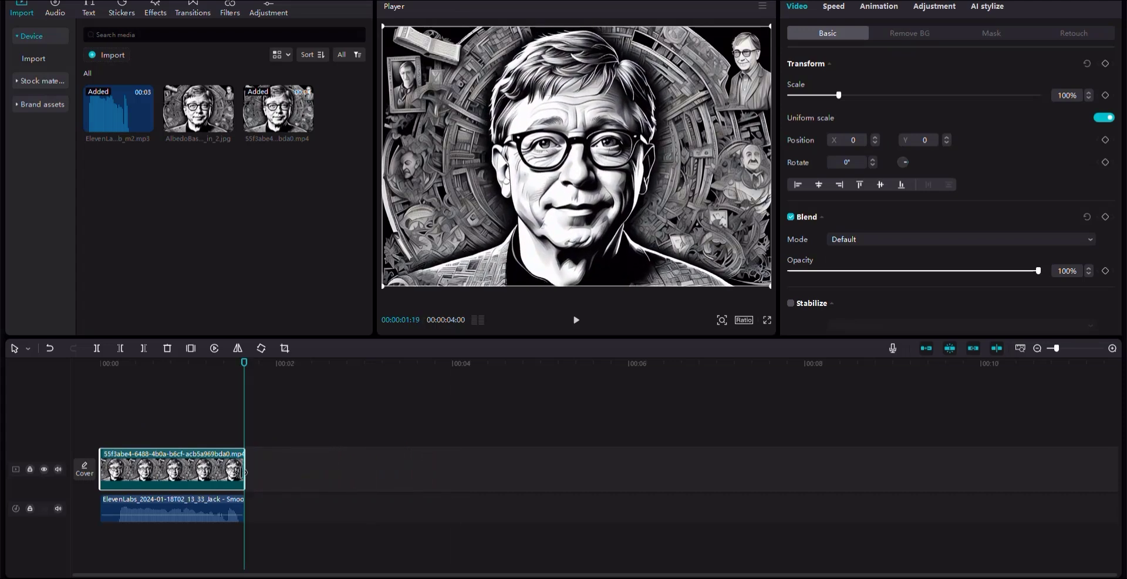
{"action": "left_click", "coordinate": [174, 379]}
{"action": "left_click_drag", "start_coordinate": [174, 379], "coordinate": [51, 372]}
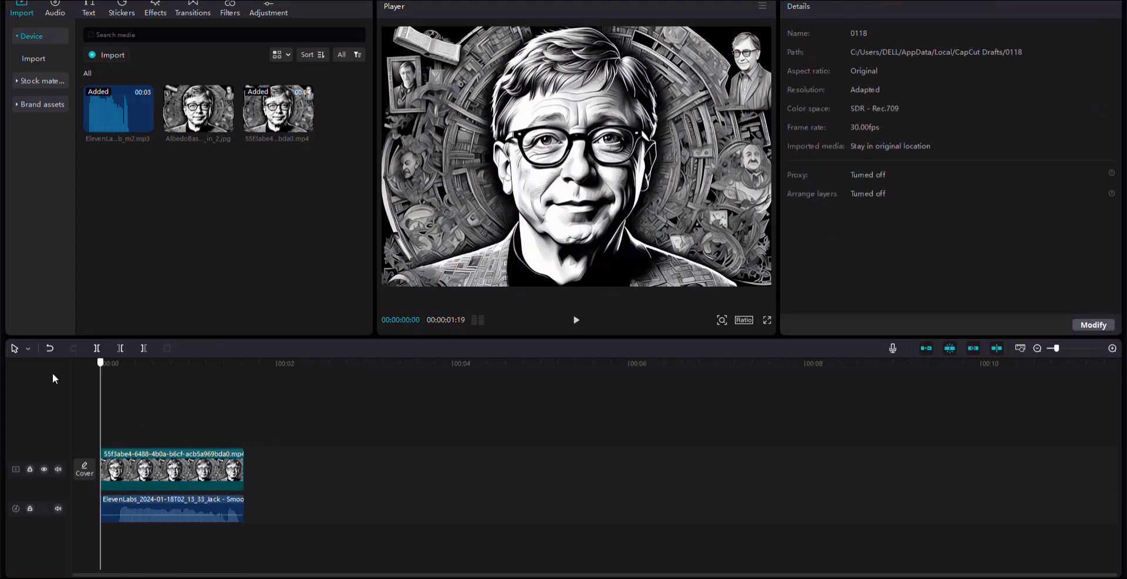
- Apply the Spin Up 1 In animation to the Bill Gates motion video clip
{"action": "left_click", "coordinate": [164, 480]}
{"action": "left_click", "coordinate": [880, 7]}
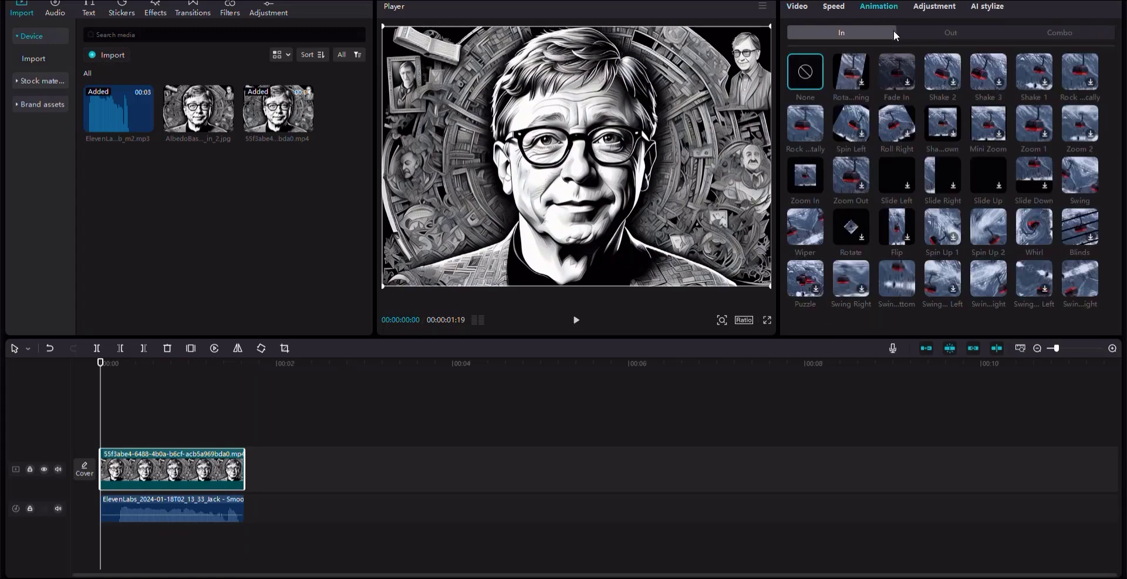
{"action": "left_click", "coordinate": [938, 225]}
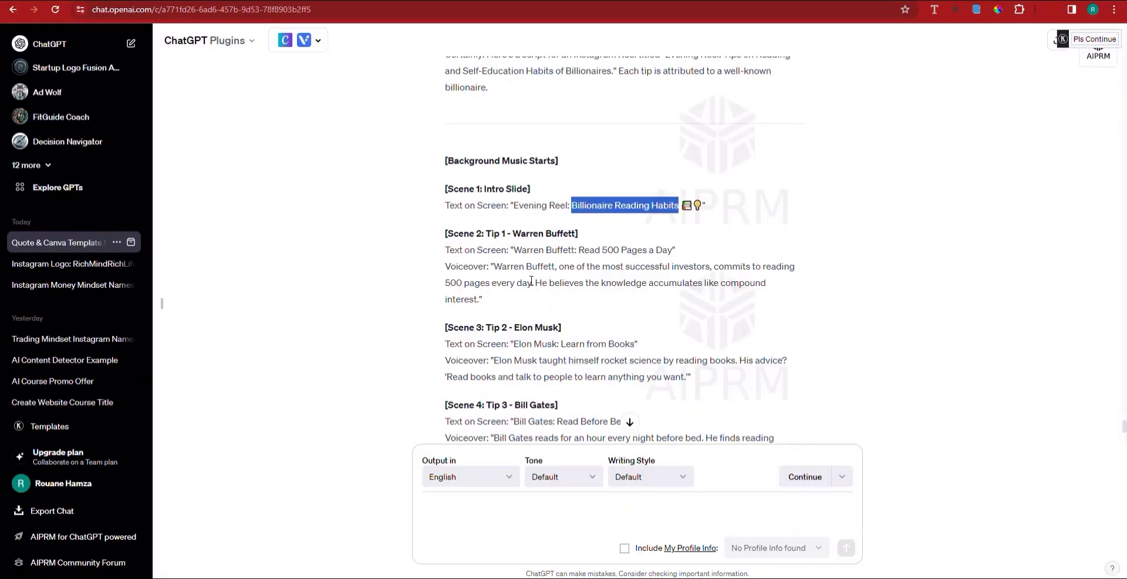
- Copy the Warren Buffett voiceover text from the ChatGPT script, replace the ElevenLabs text with it, and generate the speech
{"action": "left_click_drag", "start_coordinate": [499, 267], "coordinate": [481, 297]}
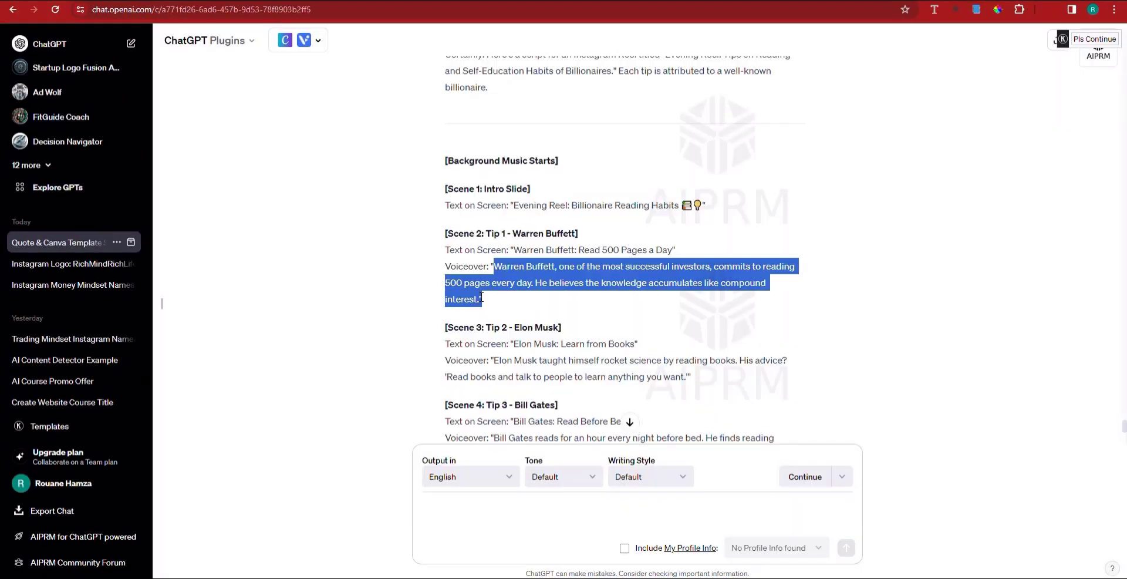
{"action": "right_click", "coordinate": [471, 298]}
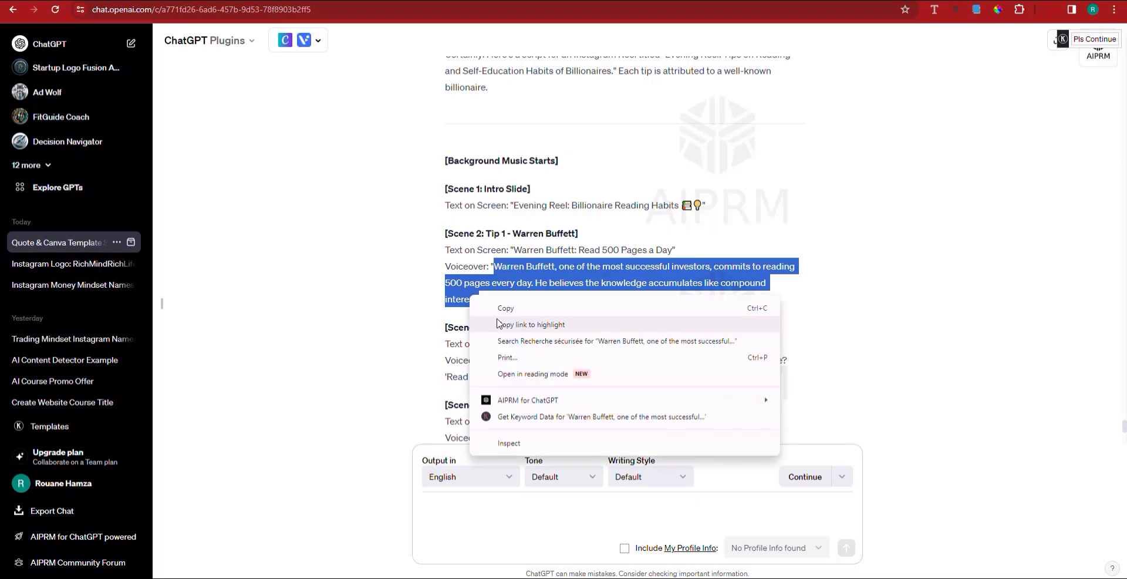
{"action": "left_click", "coordinate": [487, 306]}
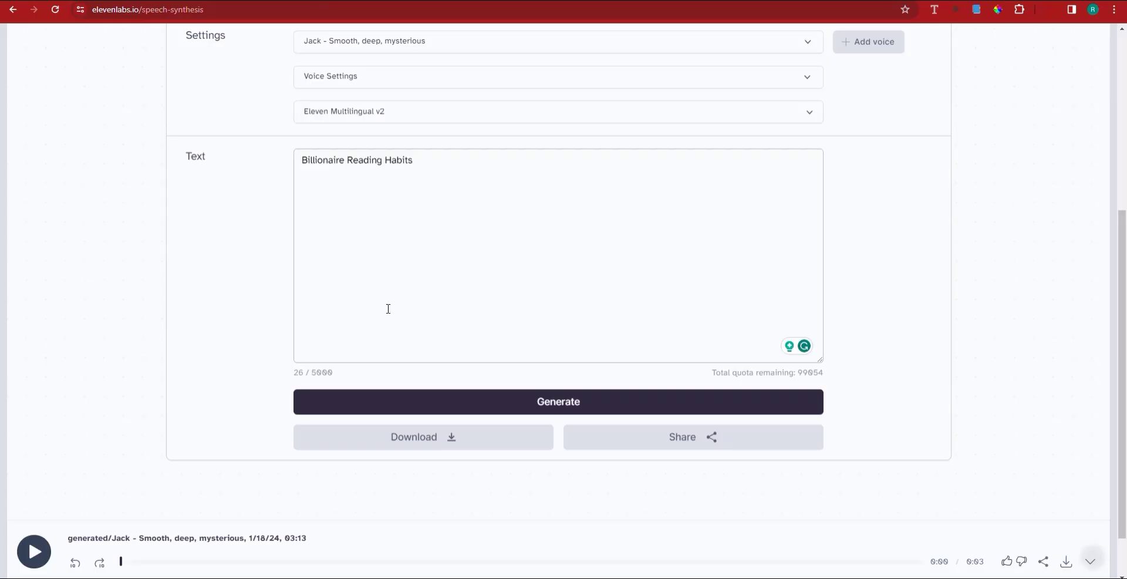
{"action": "triple_click", "coordinate": [458, 188]}
{"action": "key", "text": "ctrl+v"}
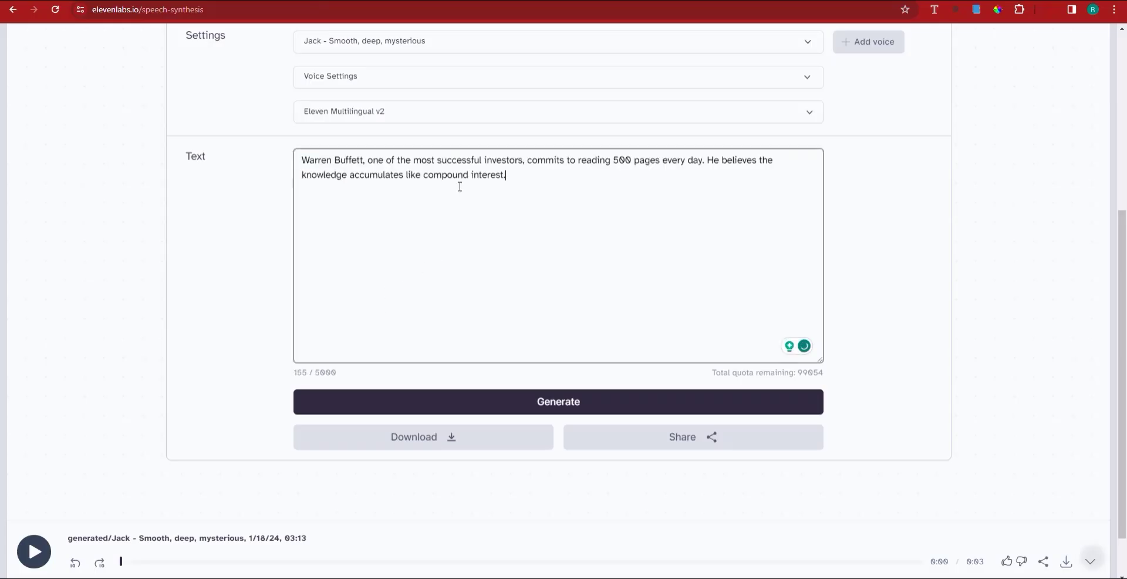
{"action": "left_click", "coordinate": [613, 402]}
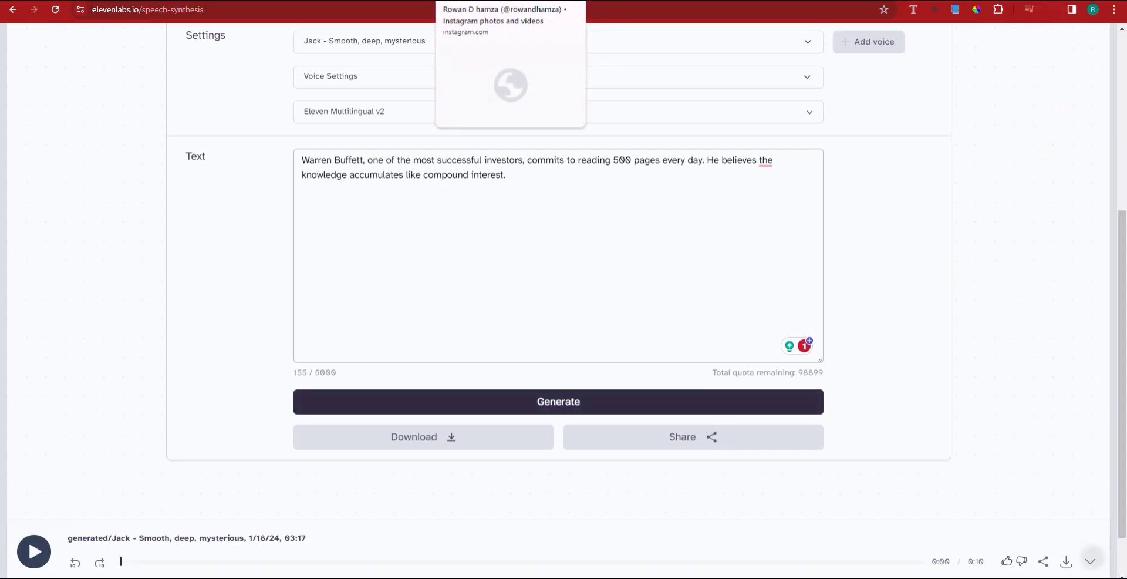
- Switch to Leonardo.Ai and generate images from the prompt "Warren Buffet wallpaper, black and white, Scrappy ink drawing"
{"action": "left_click", "coordinate": [622, 0]}
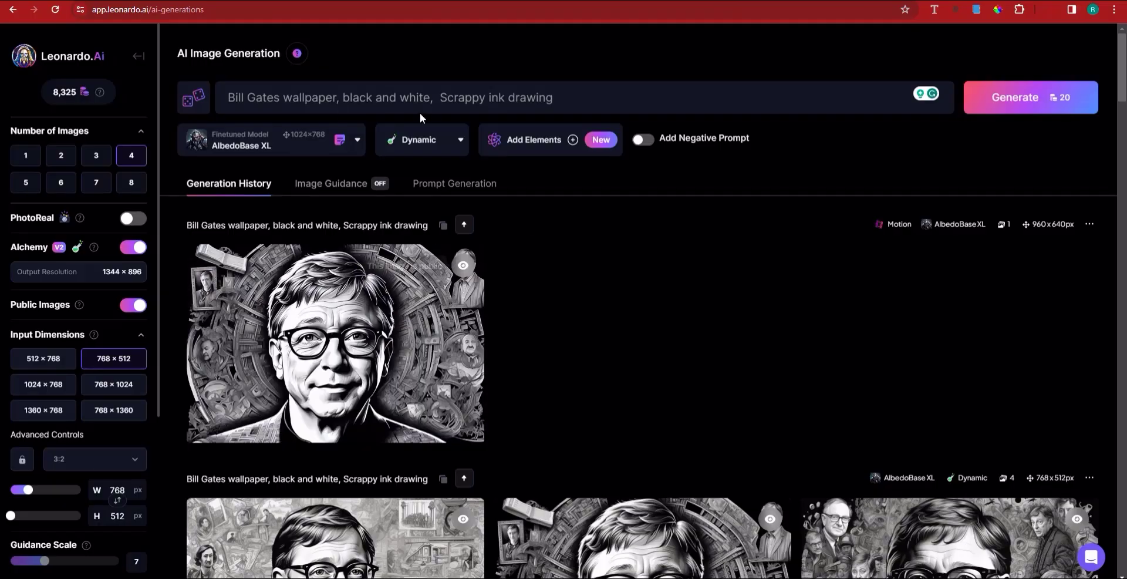
{"action": "left_click_drag", "start_coordinate": [276, 98], "coordinate": [214, 99]}
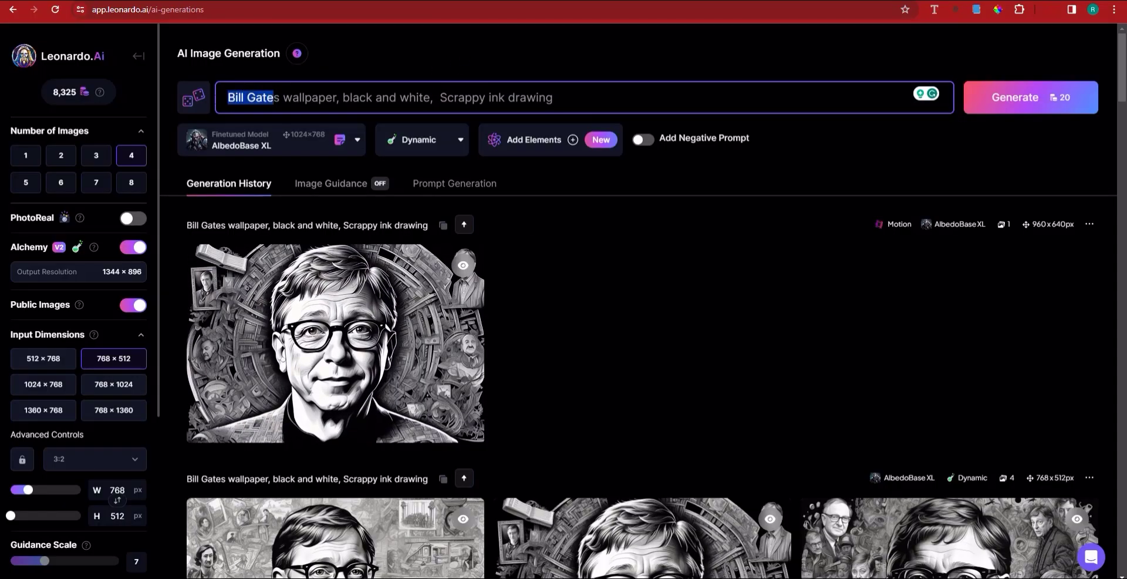
{"action": "key", "text": "BackSpace"}
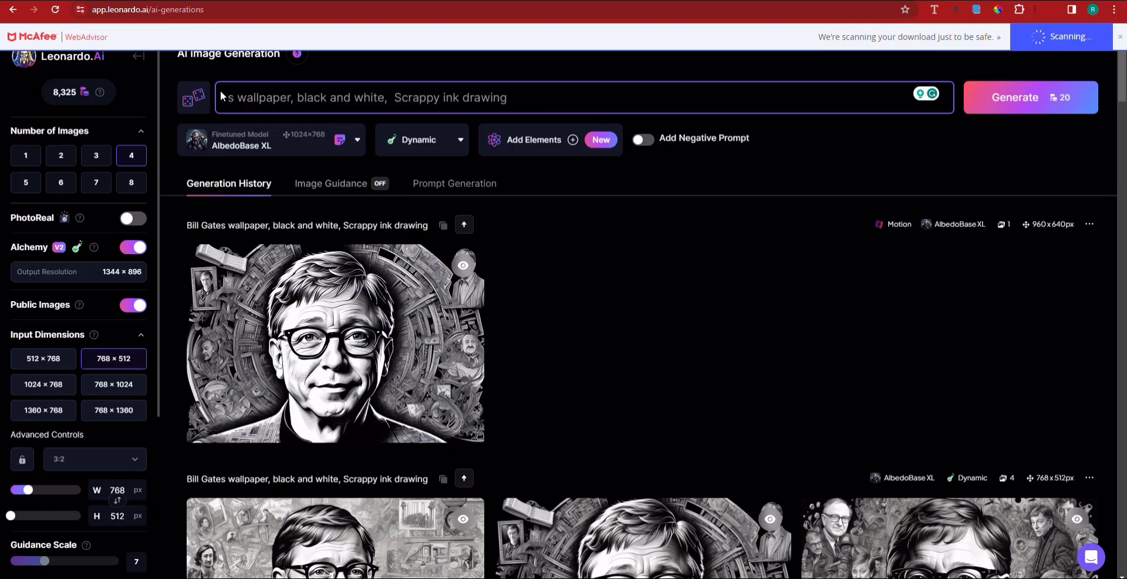
{"action": "key", "text": "BackSpace"}
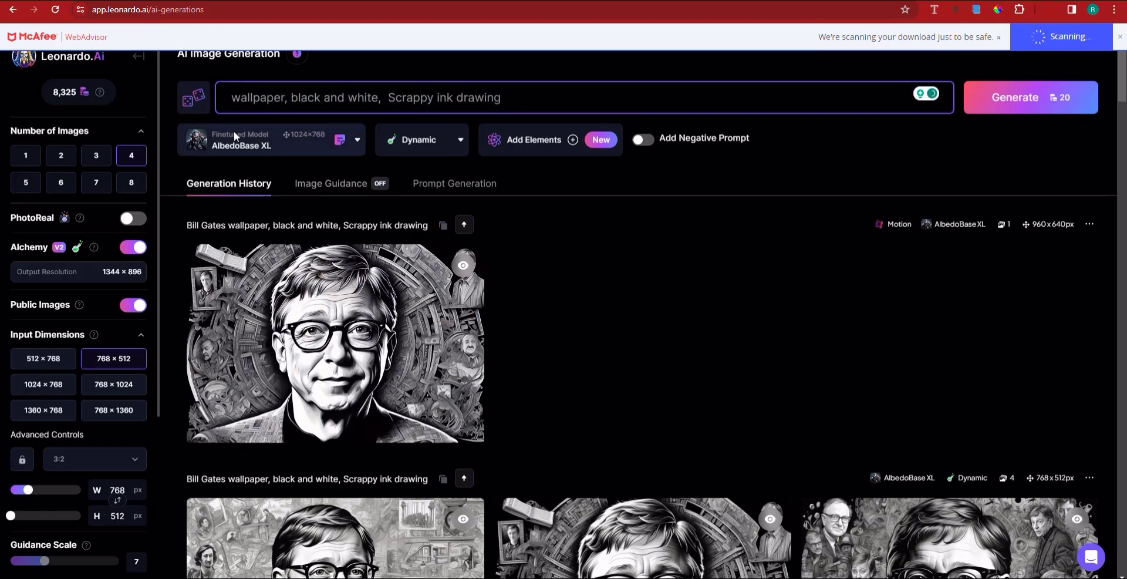
{"action": "type", "text": "Warre"}
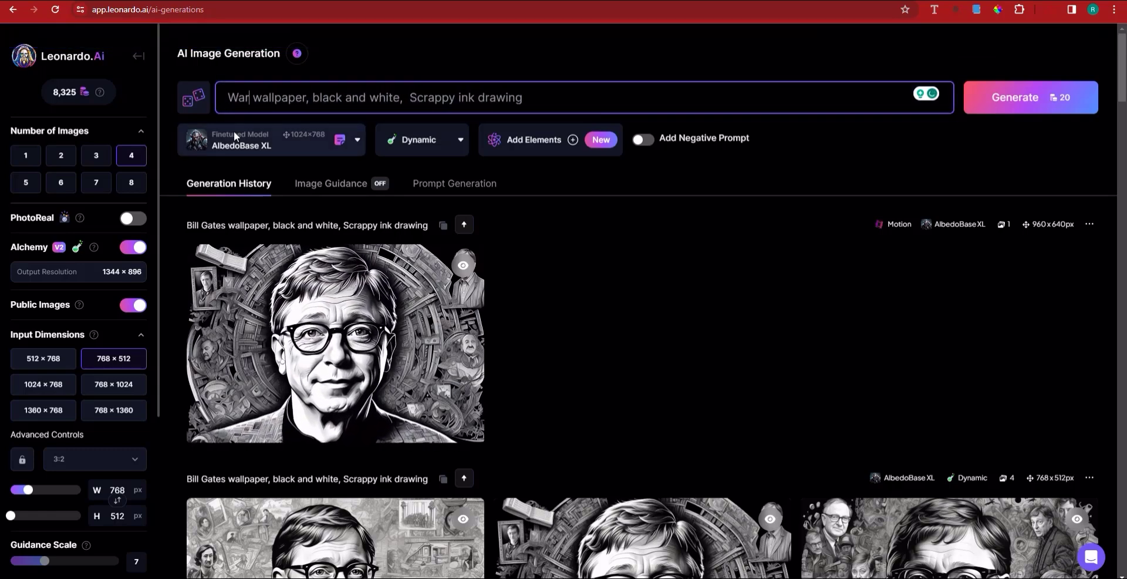
{"action": "type", "text": "n B"}
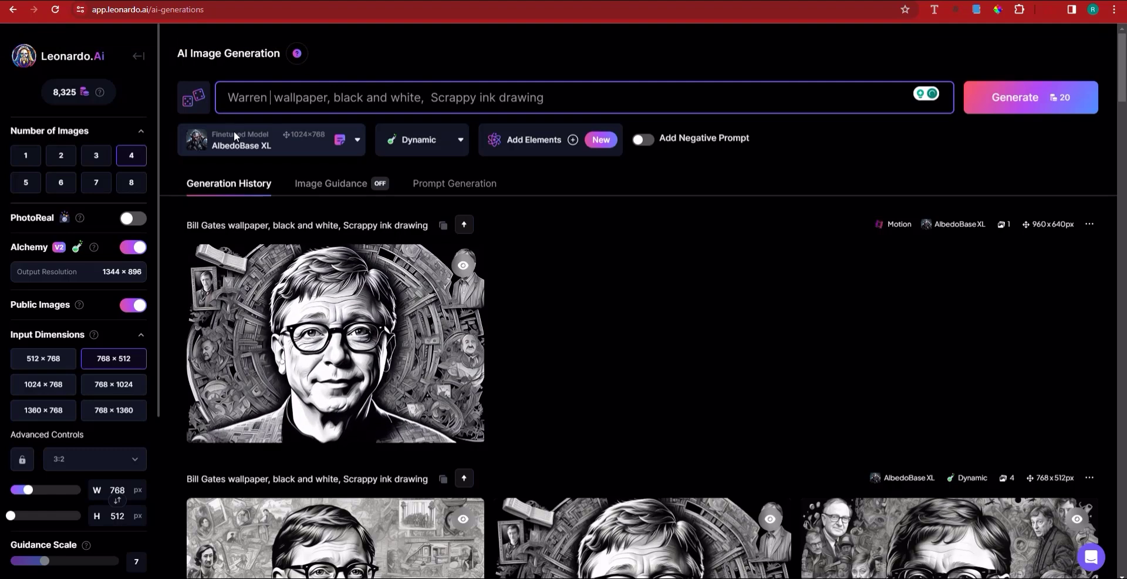
{"action": "type", "text": "UFFE"}
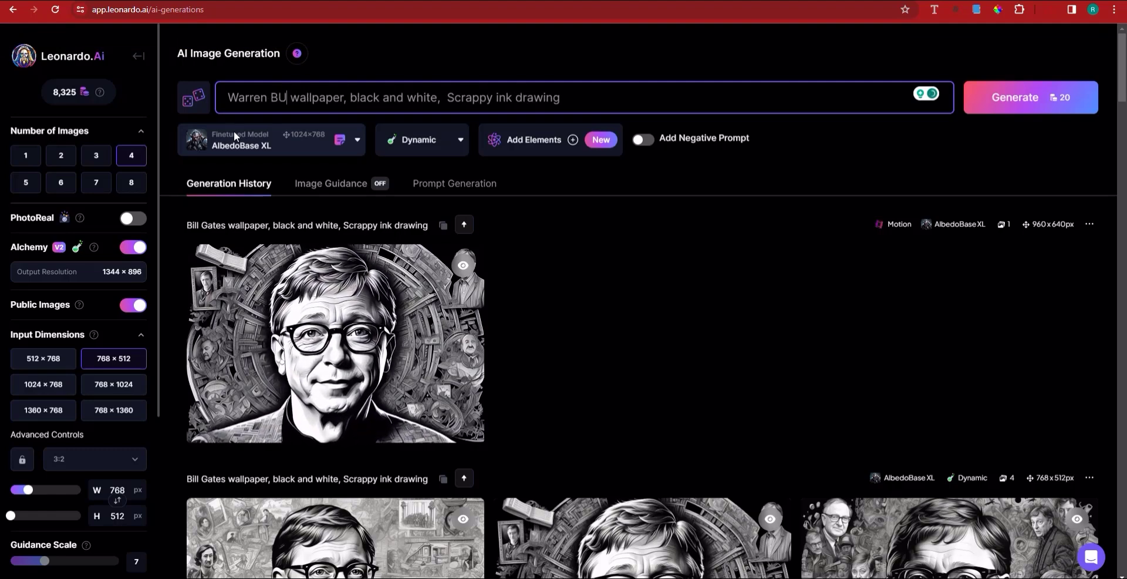
{"action": "type", "text": "T"}
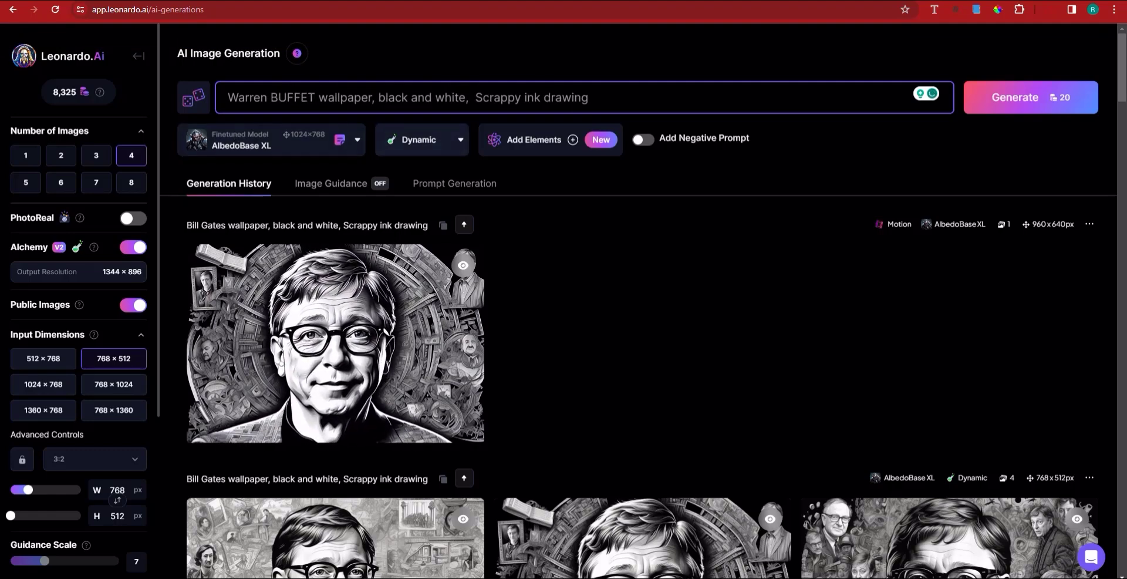
{"action": "double_click", "coordinate": [296, 97]}
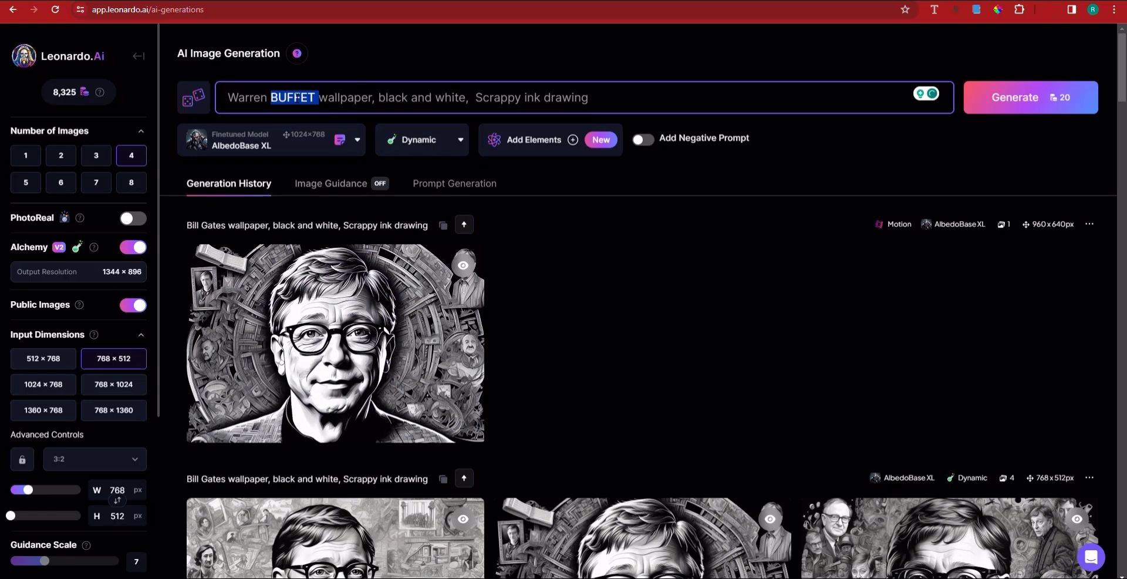
{"action": "type", "text": "Bu"}
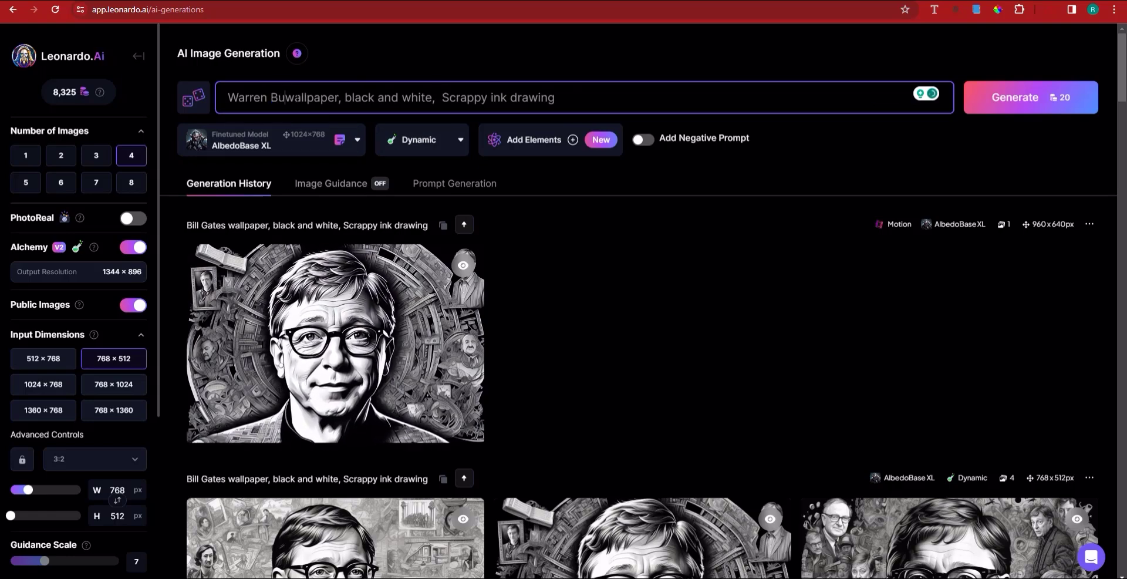
{"action": "type", "text": "ffet"}
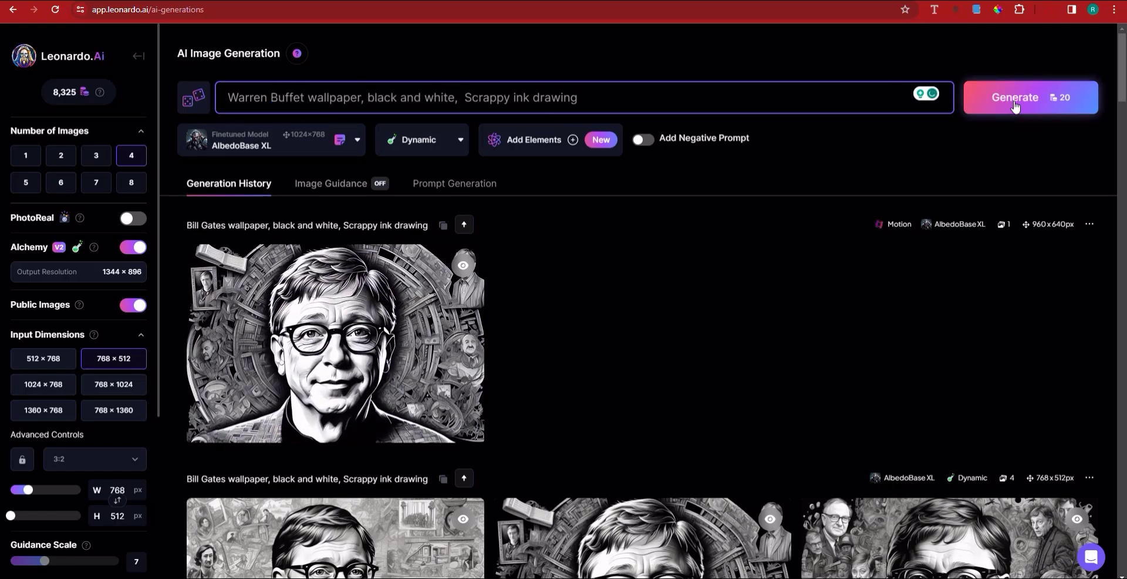
{"action": "left_click", "coordinate": [1043, 103]}
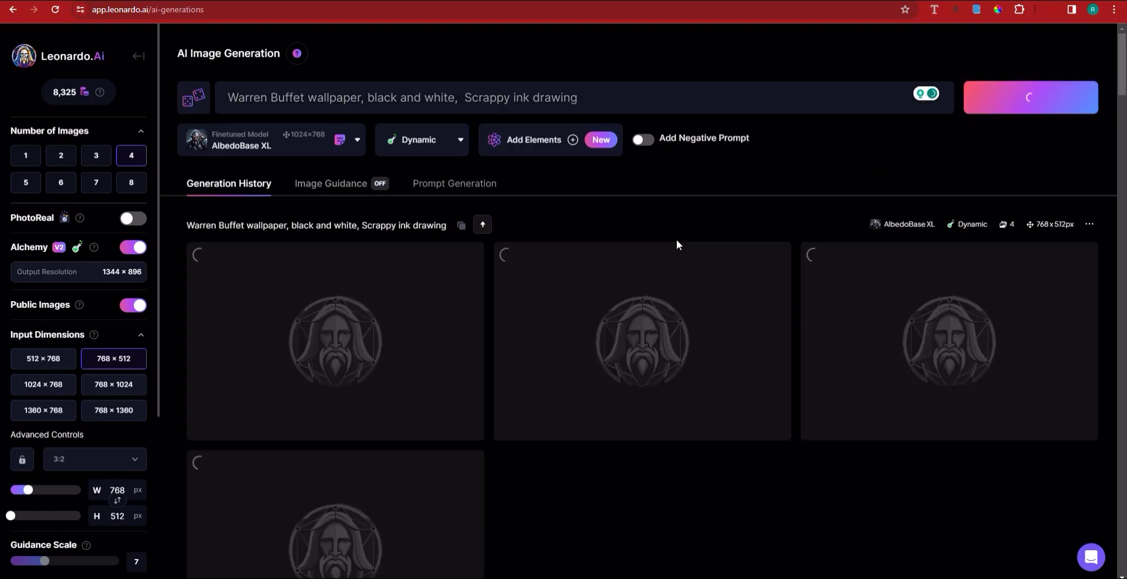
{"action": "scroll", "coordinate": [700, 280], "scroll_direction": "down", "scroll_amount": 5}
{"action": "scroll", "coordinate": [699, 281], "scroll_direction": "up", "scroll_amount": 5}
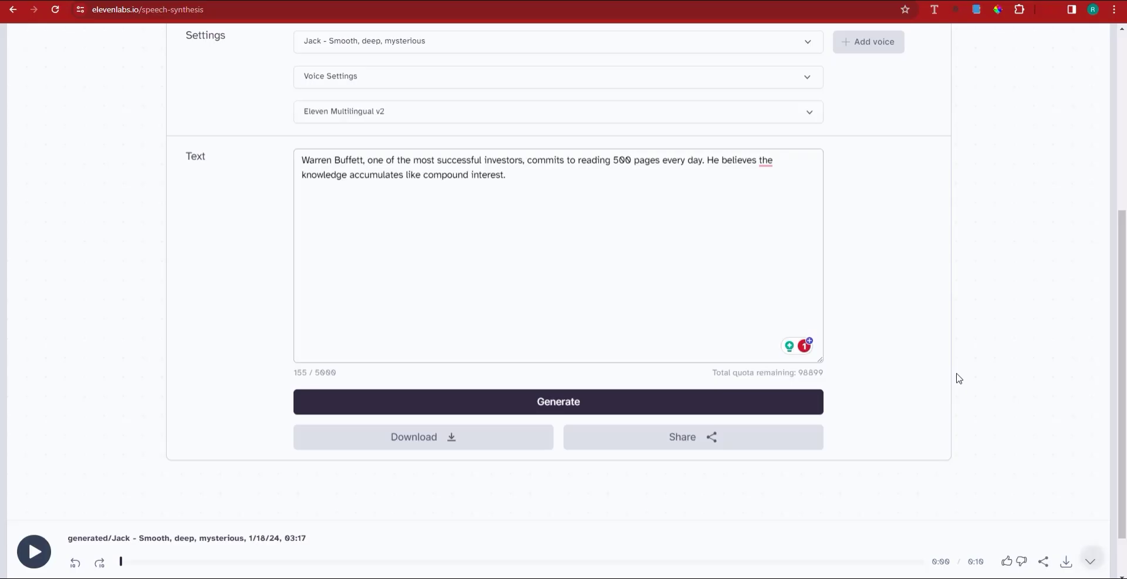
{"action": "scroll", "coordinate": [955, 377], "scroll_direction": "down", "scroll_amount": 1}
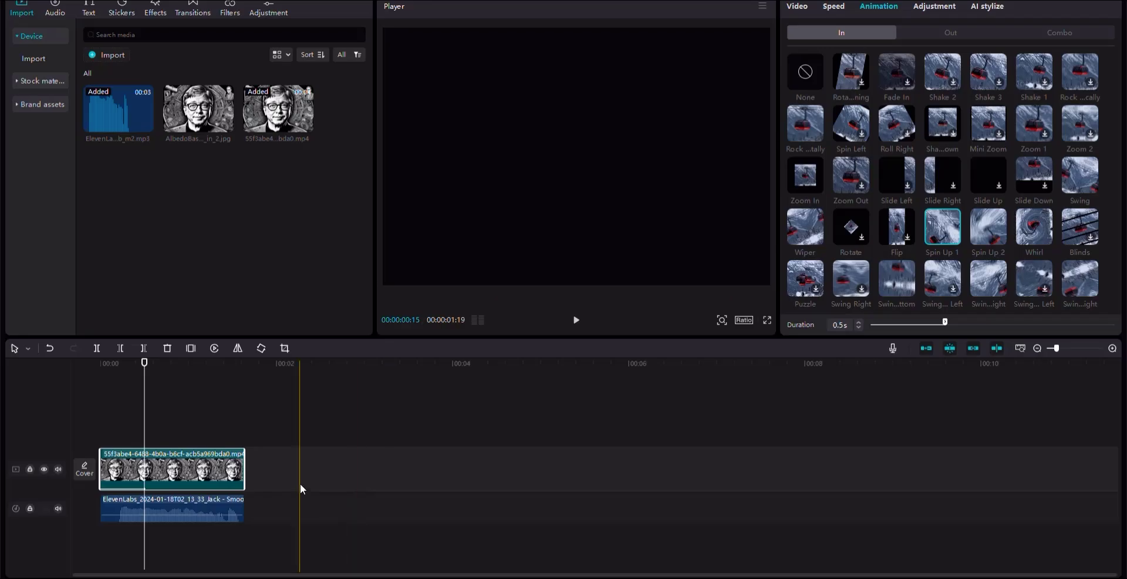
- In CapCut, move the playhead to 00:00:01:19, import the newest ElevenLabs MP3 from Downloads, and place it directly after the first voiceover
{"action": "left_click_drag", "start_coordinate": [144, 368], "coordinate": [242, 371]}
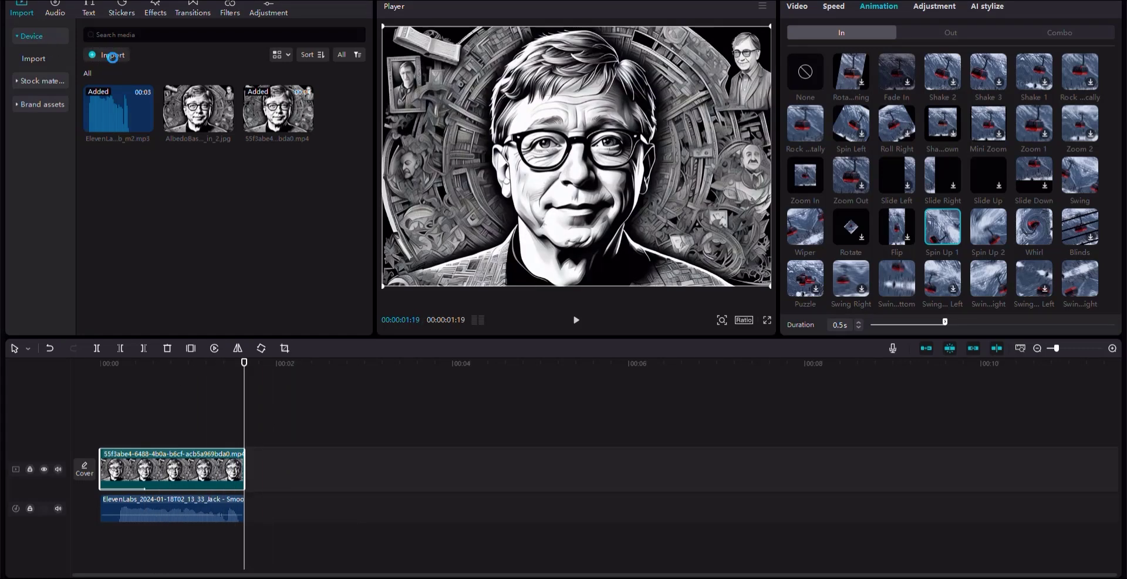
{"action": "left_click", "coordinate": [119, 60]}
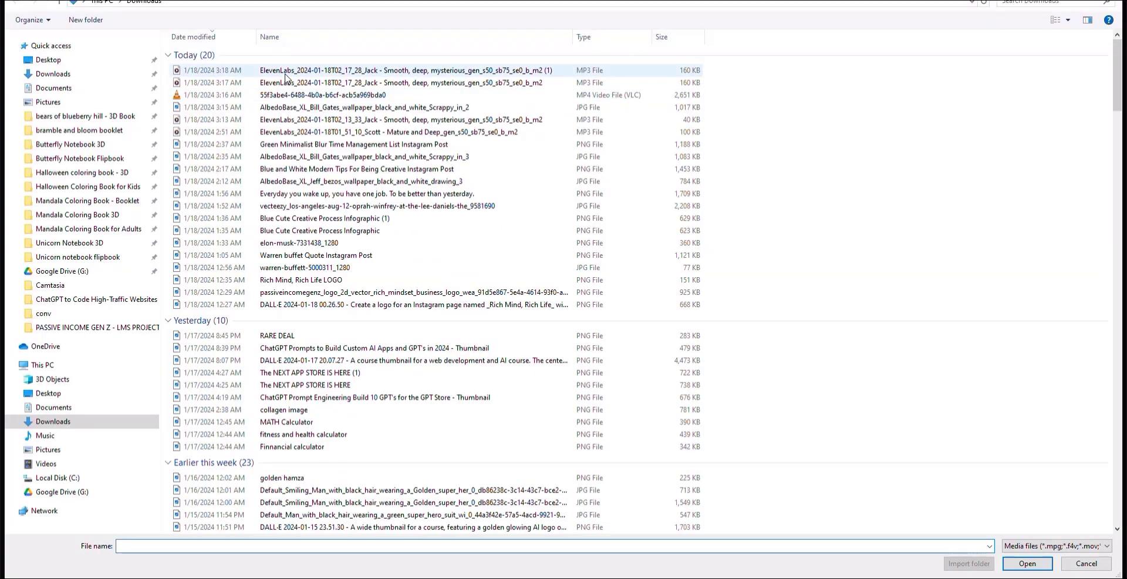
{"action": "key", "text": "Escape"}
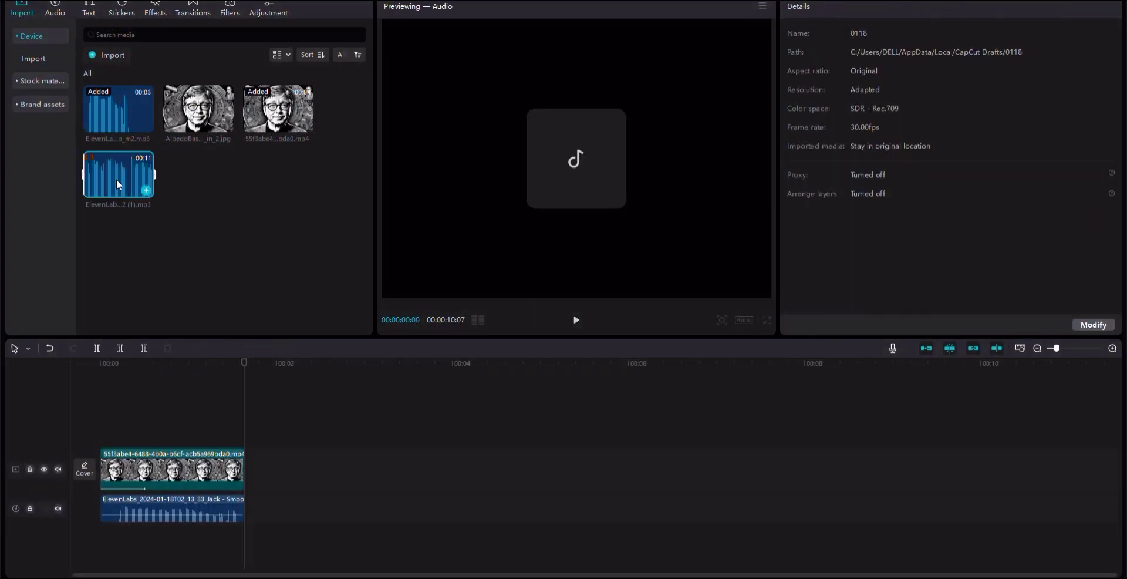
{"action": "left_click_drag", "start_coordinate": [116, 178], "coordinate": [287, 490]}
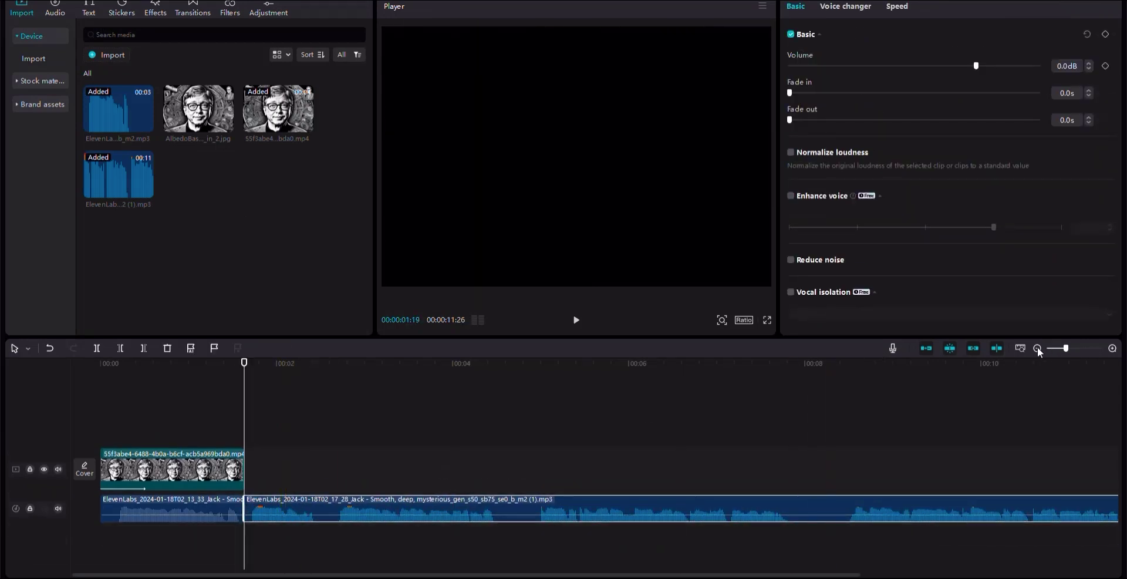
{"action": "left_click", "coordinate": [1037, 347]}
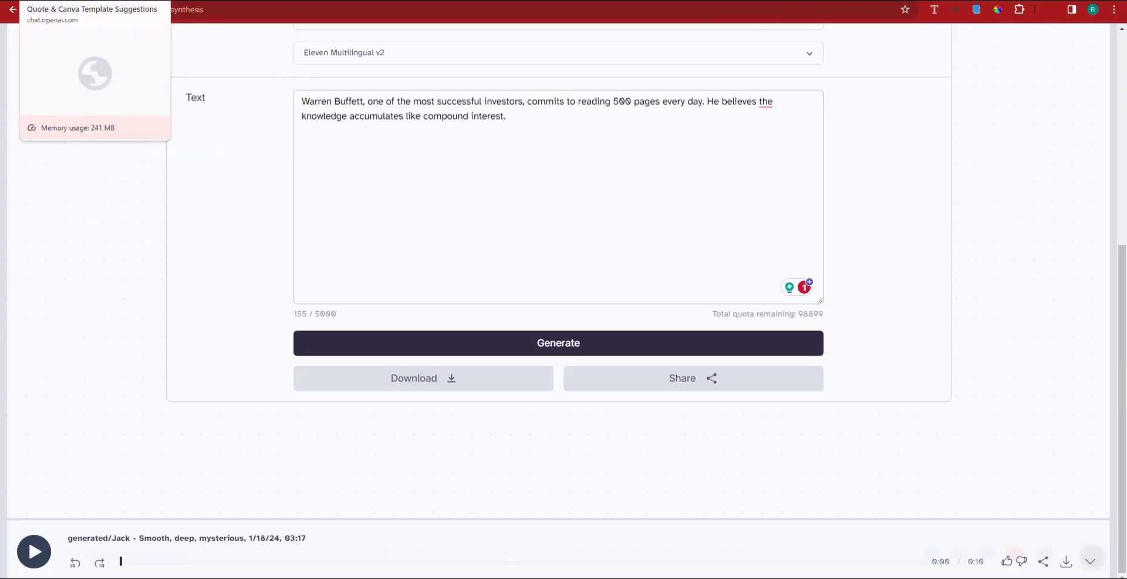
- Switch to Leonardo.Ai, reveal the hidden Warren Buffet images, and download the fourth one
{"action": "left_click", "coordinate": [663, 1]}
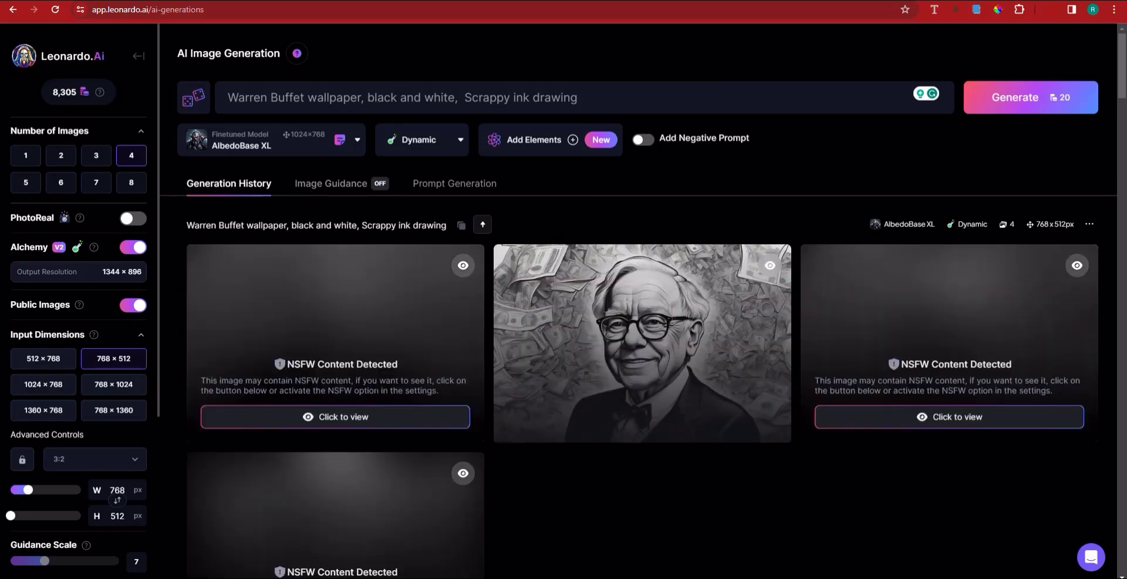
{"action": "left_click", "coordinate": [432, 420]}
{"action": "left_click", "coordinate": [969, 418]}
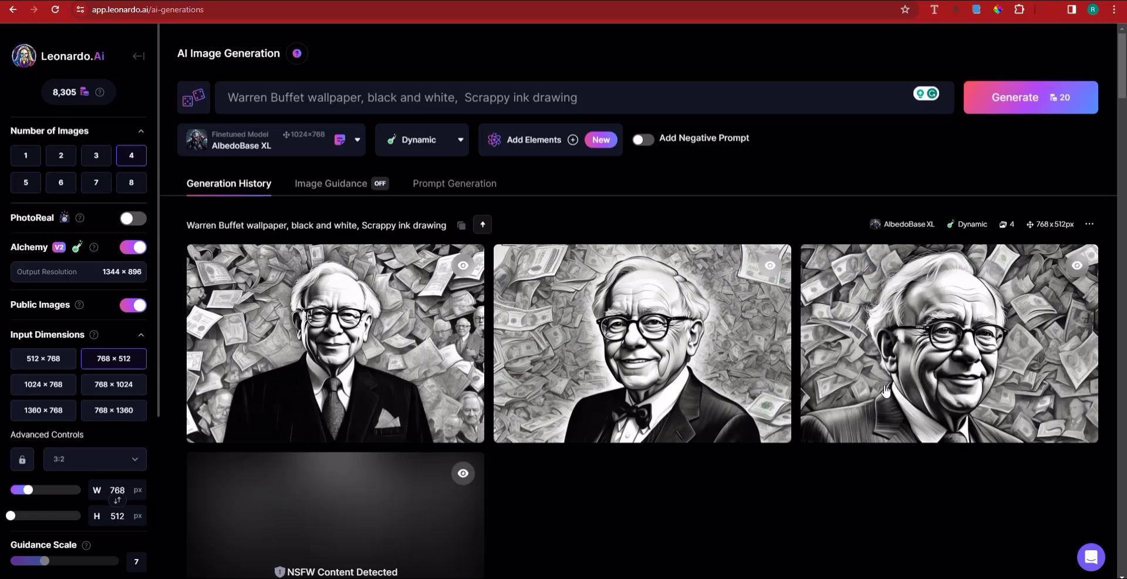
{"action": "scroll", "coordinate": [621, 415], "scroll_direction": "down", "scroll_amount": 3}
{"action": "left_click", "coordinate": [425, 449]}
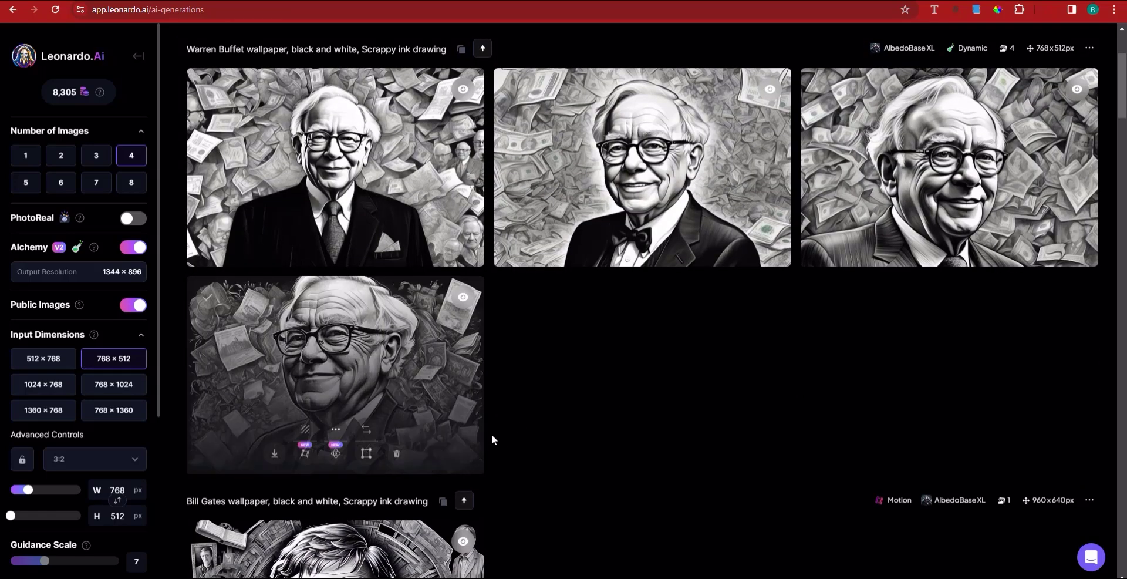
{"action": "mouse_move", "coordinate": [285, 451]}
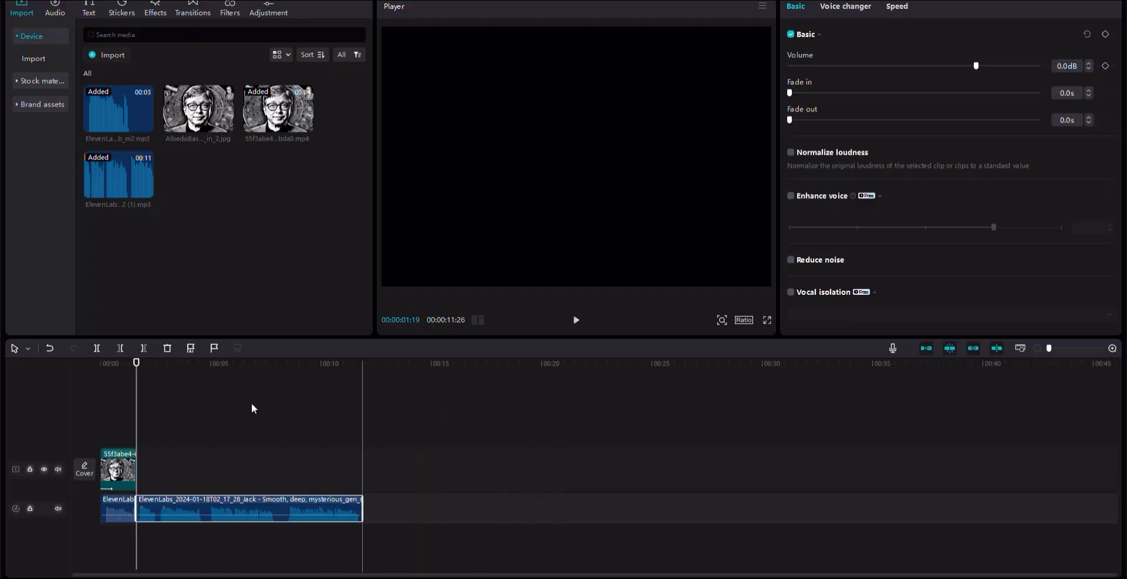
- In CapCut, import the Warren Buffet image from Downloads, place it after the Bill Gates clip, and extend it to the voiceover's end
{"action": "left_click", "coordinate": [111, 54]}
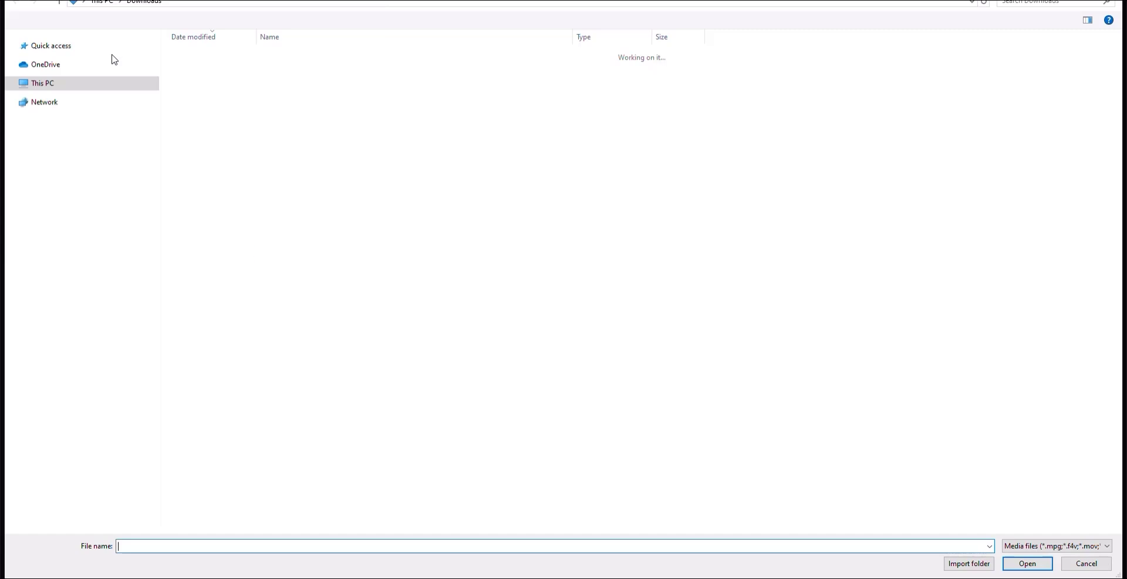
{"action": "double_click", "coordinate": [189, 69]}
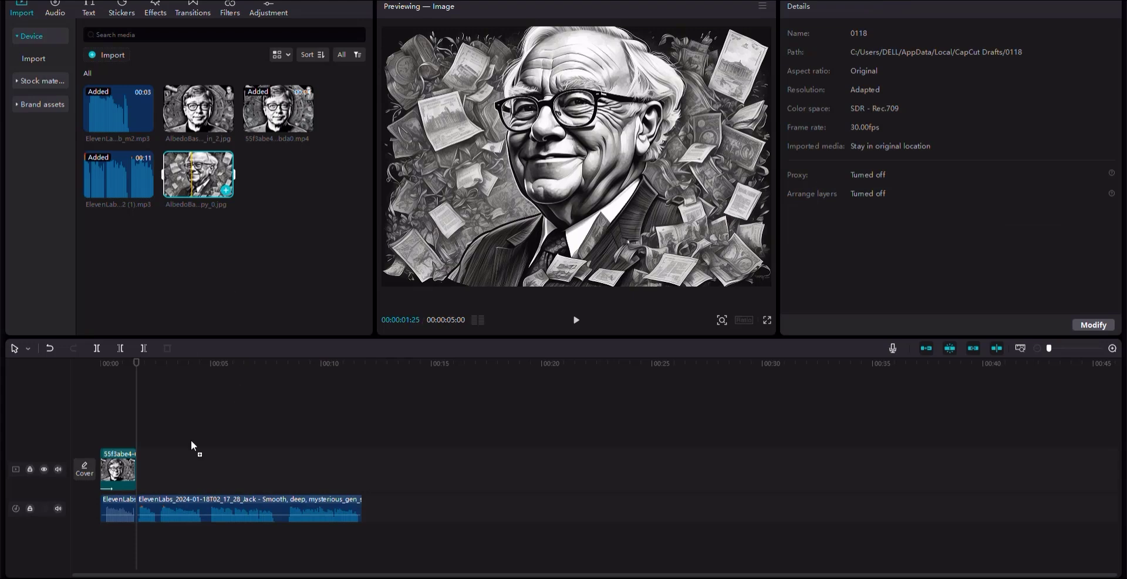
{"action": "left_click_drag", "start_coordinate": [194, 446], "coordinate": [360, 471]}
- Apply the Spin Left In animation to the Warren Buffet image clip and play it from 00:00:01:19
{"action": "left_click", "coordinate": [852, 9]}
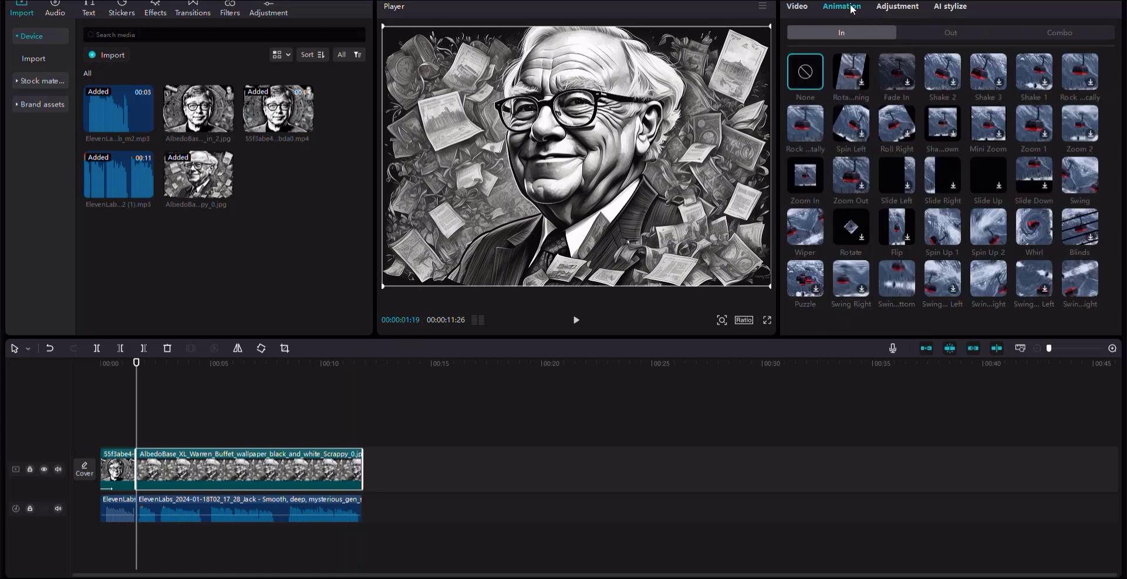
{"action": "left_click", "coordinate": [868, 122]}
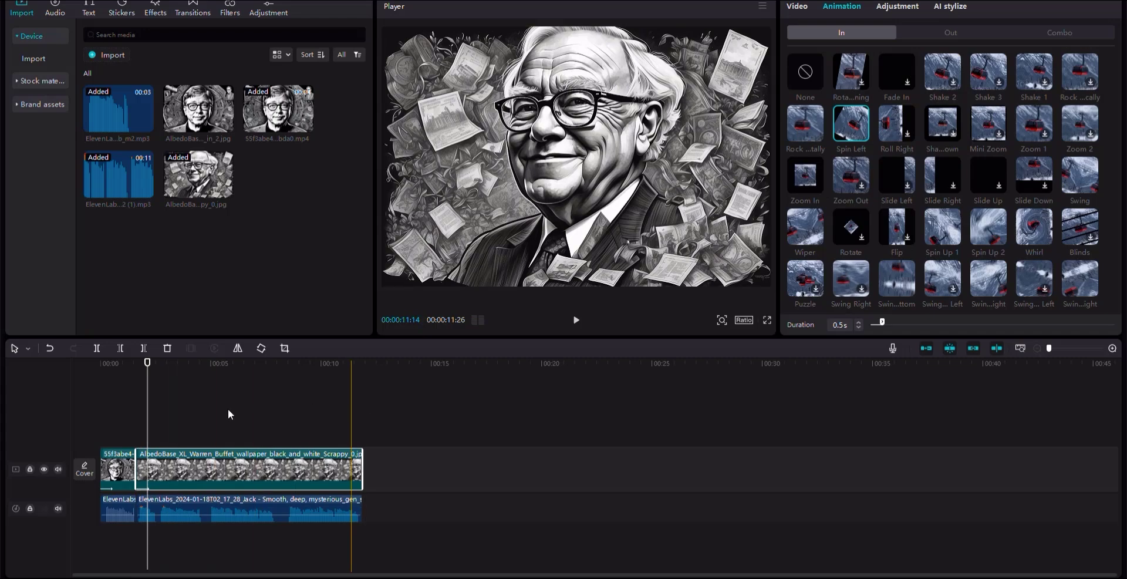
{"action": "left_click_drag", "start_coordinate": [147, 363], "coordinate": [136, 365]}
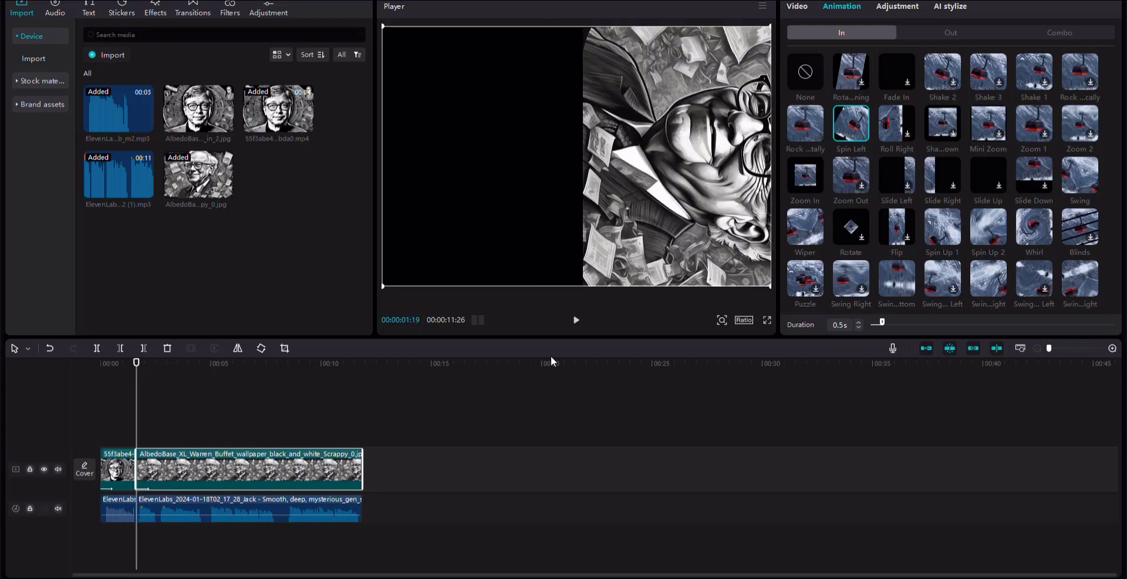
{"action": "left_click", "coordinate": [576, 321]}
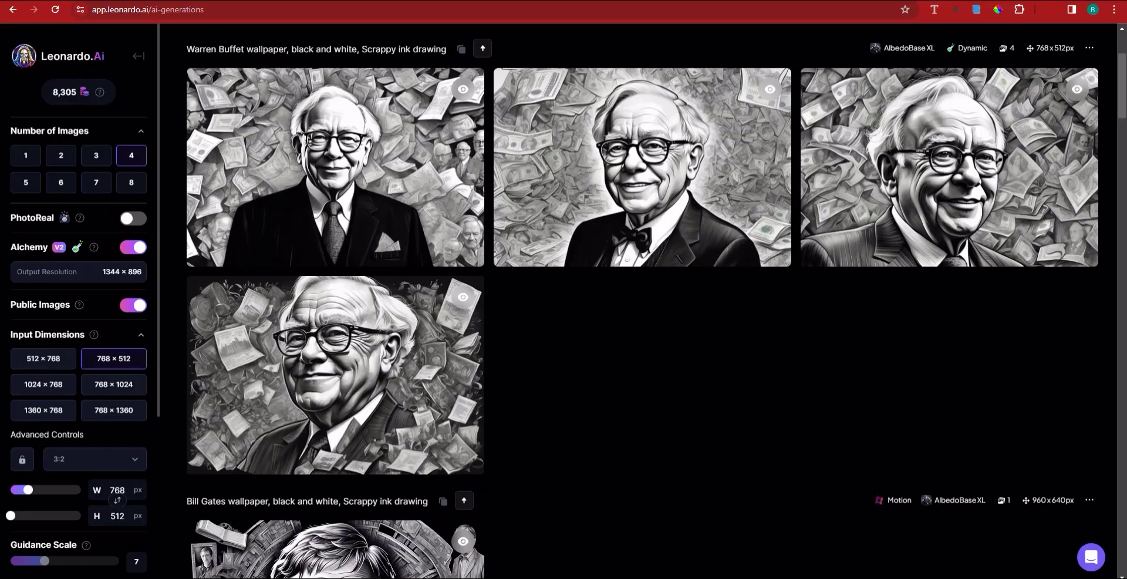
- Switch to ChatGPT and copy the Elon Musk voiceover text from Scene 3 of the script
{"action": "key", "text": "ctrl+Tab"}
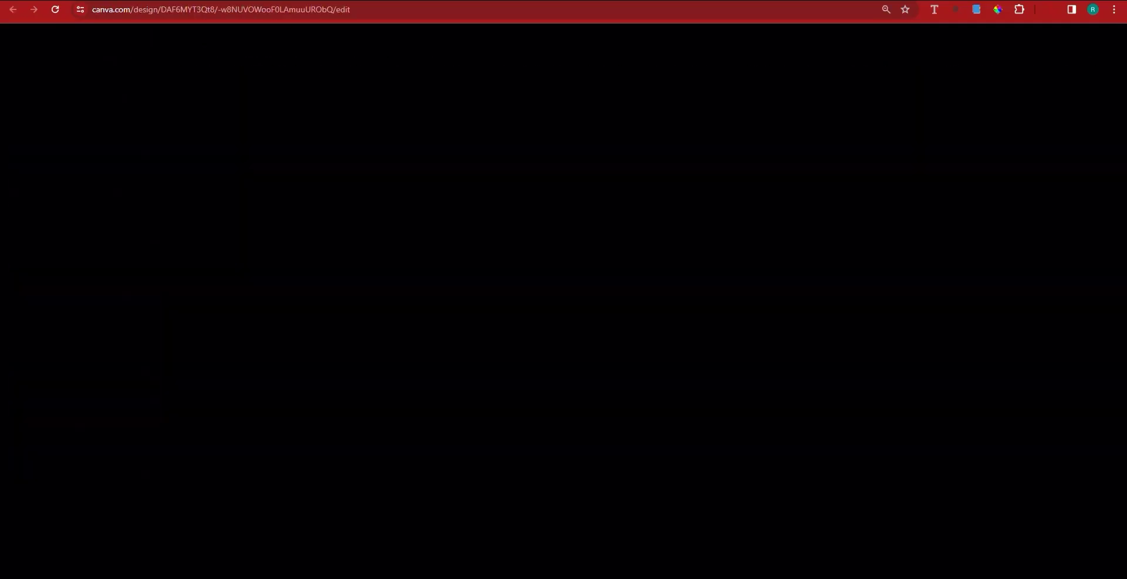
{"action": "key", "text": "ctrl+Tab"}
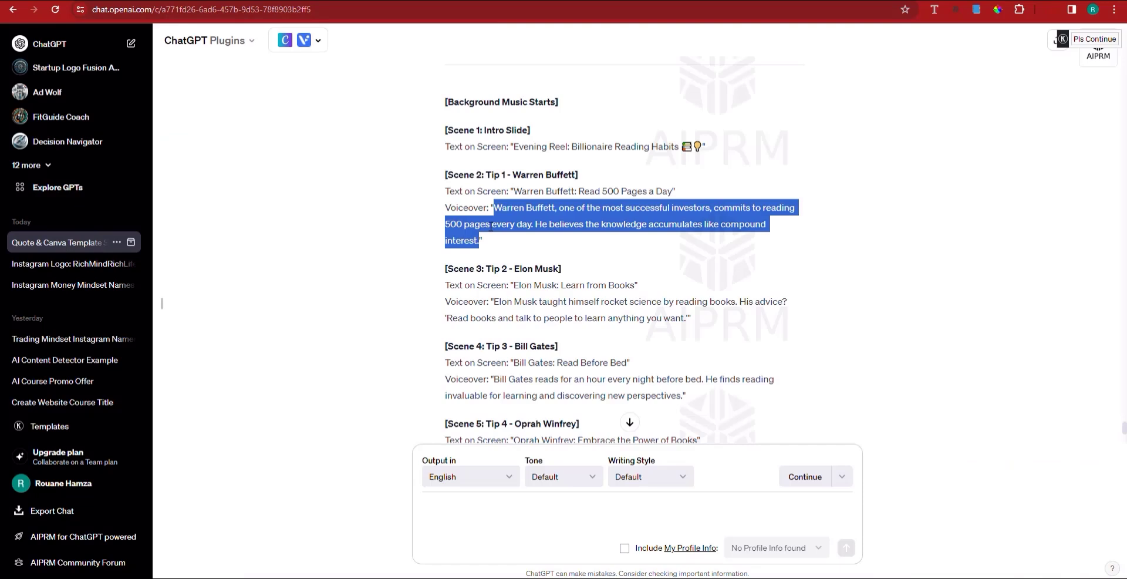
{"action": "scroll", "coordinate": [514, 272], "scroll_direction": "down", "scroll_amount": 1}
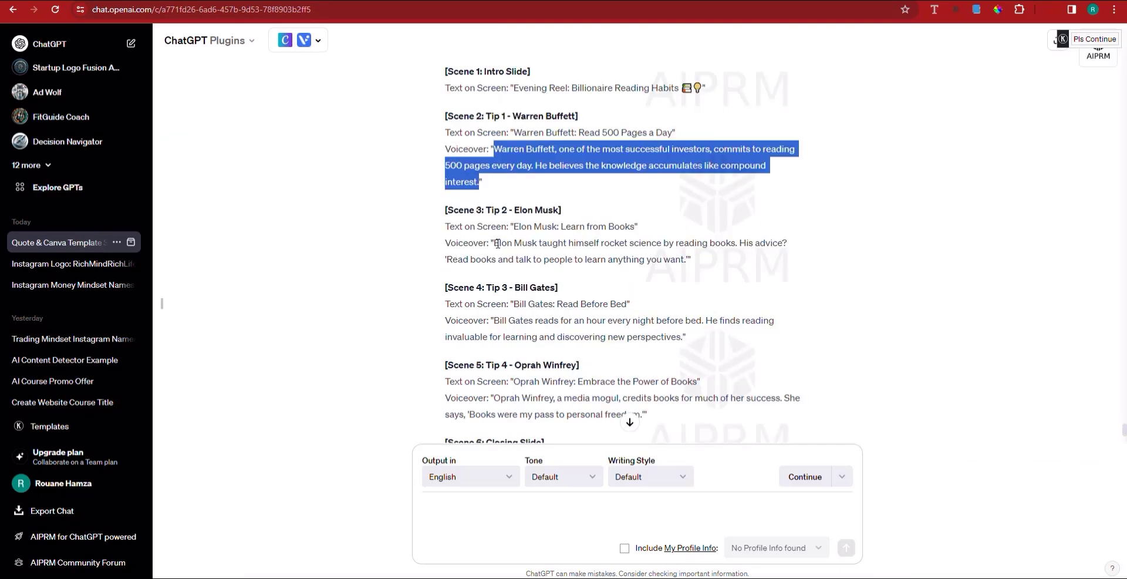
{"action": "left_click_drag", "start_coordinate": [496, 243], "coordinate": [655, 255]}
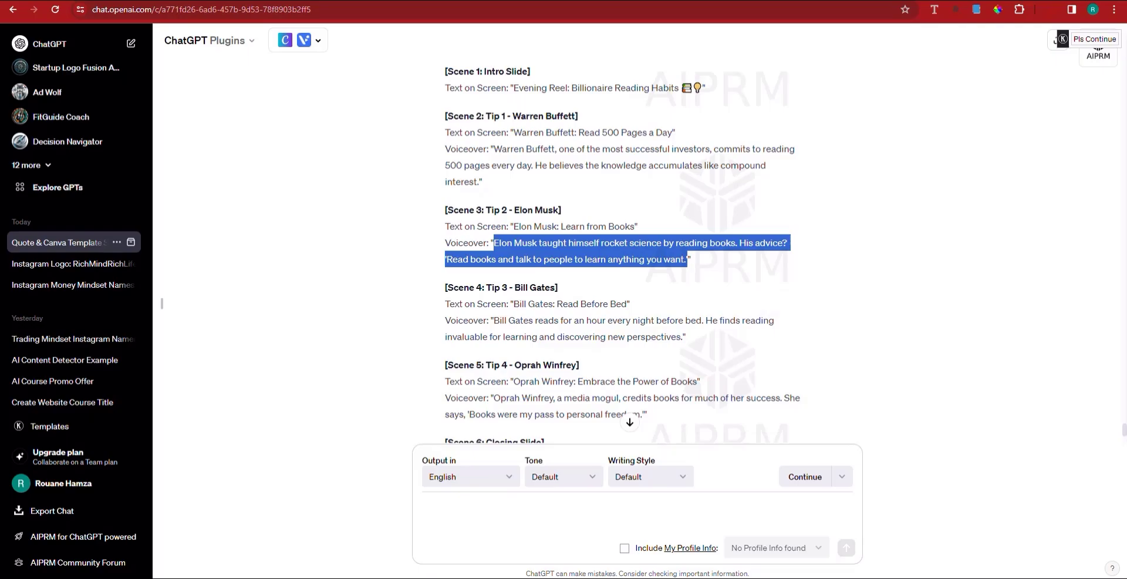
- In ElevenLabs, replace the text with the Elon Musk voiceover script, generate the speech, and download it
{"action": "key", "text": "alt+Tab"}
{"action": "left_click", "coordinate": [609, 208]}
{"action": "key", "text": "ctrl+a"}
{"action": "key", "text": "BackSpace"}
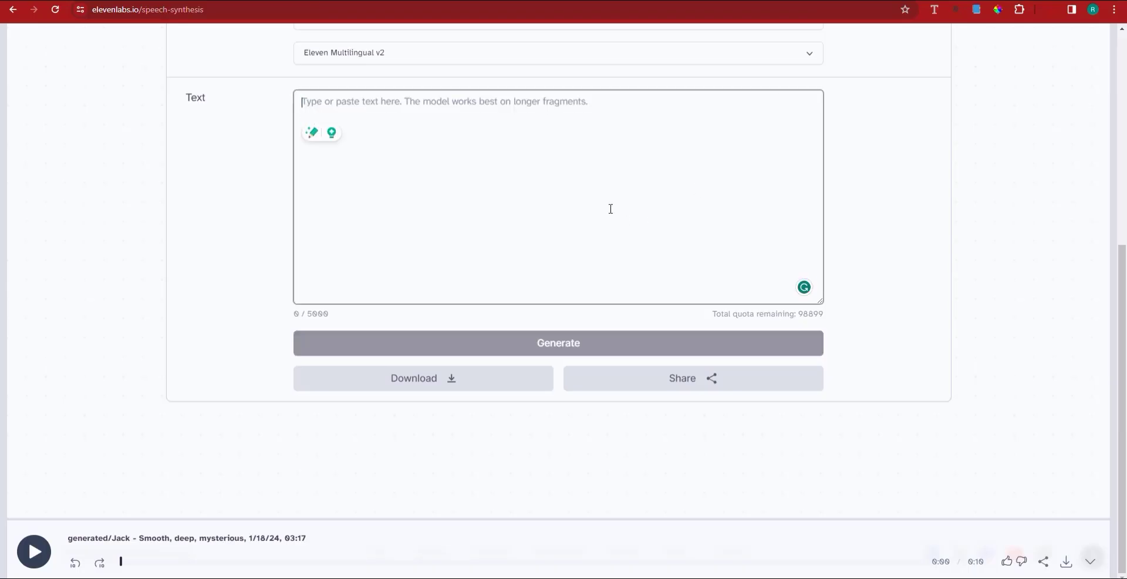
{"action": "type", "text": "Elon Musk taught himself rocket science by reading books. His advice? 'Read books and talk to people to learn anything you want.'"}
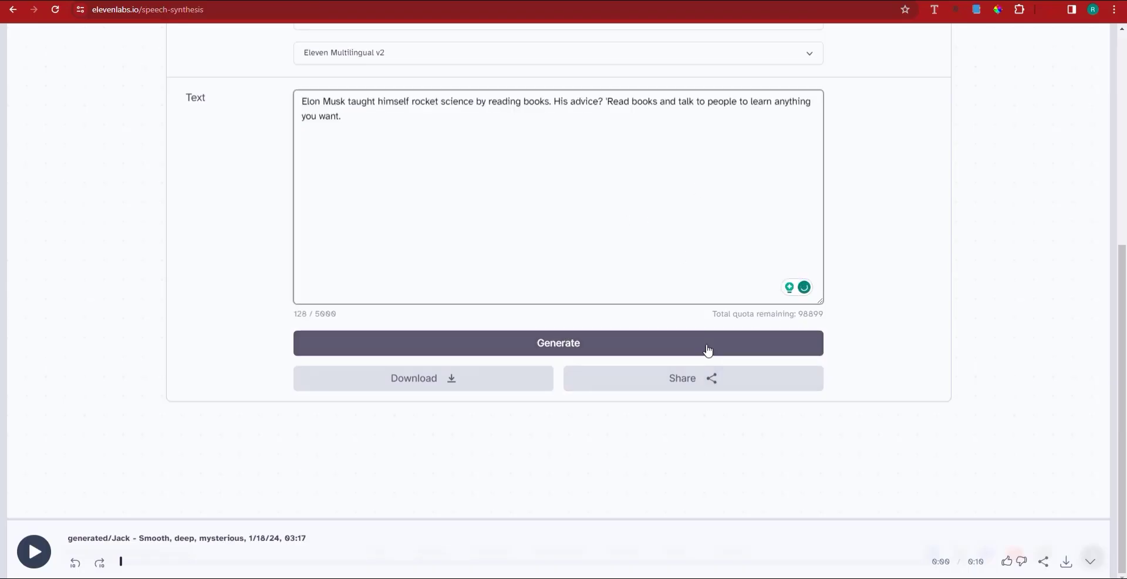
{"action": "left_click", "coordinate": [707, 349]}
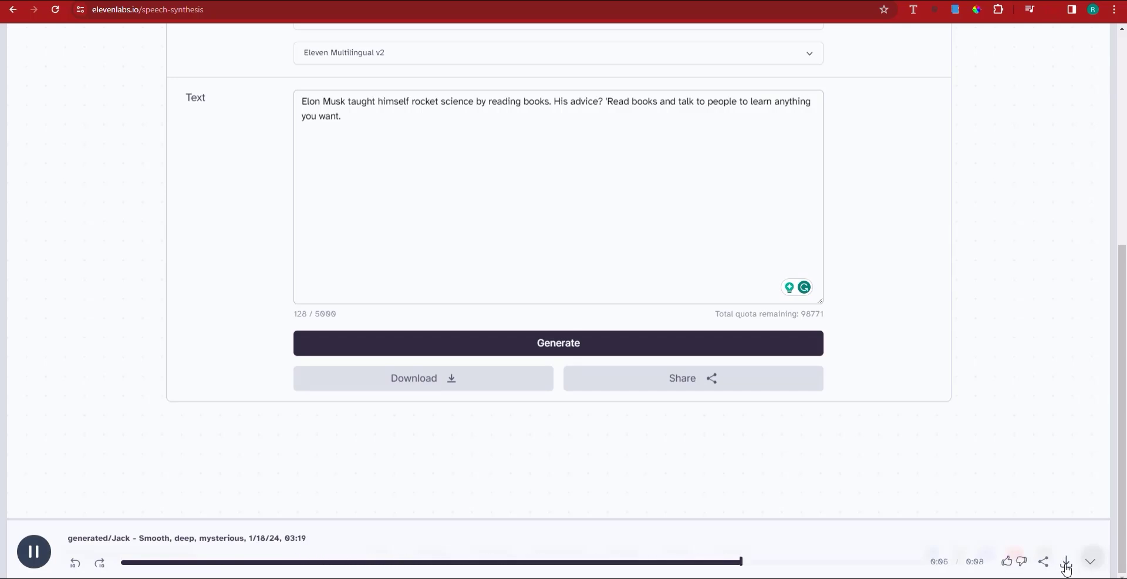
{"action": "left_click", "coordinate": [1066, 564]}
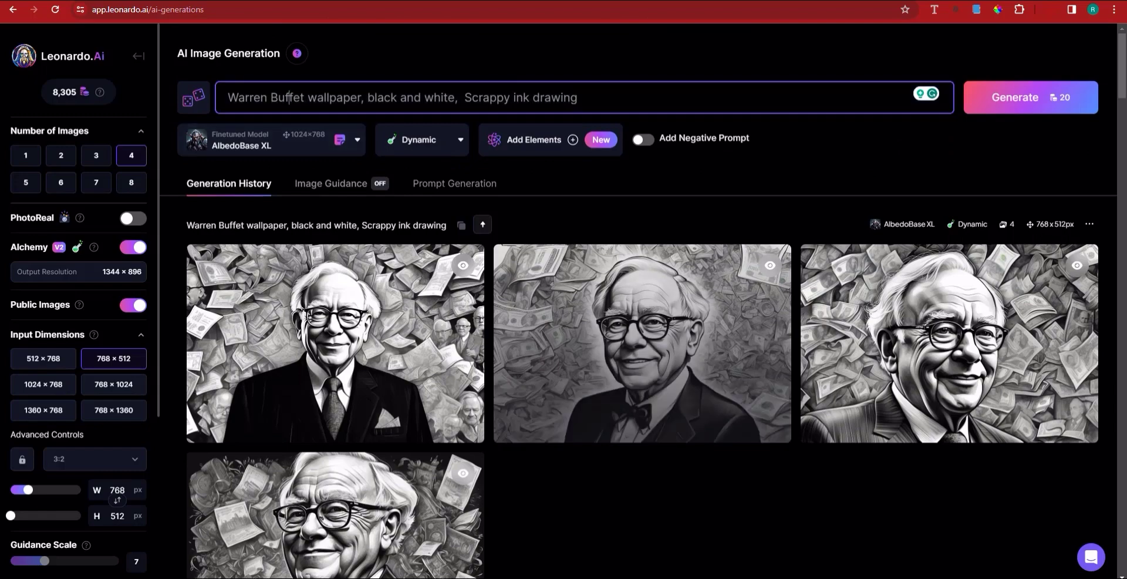
- In Leonardo.Ai, change "Warren Buffet" to "Elon Musk" in the prompt and generate the images
{"action": "left_click_drag", "start_coordinate": [304, 98], "coordinate": [166, 94]}
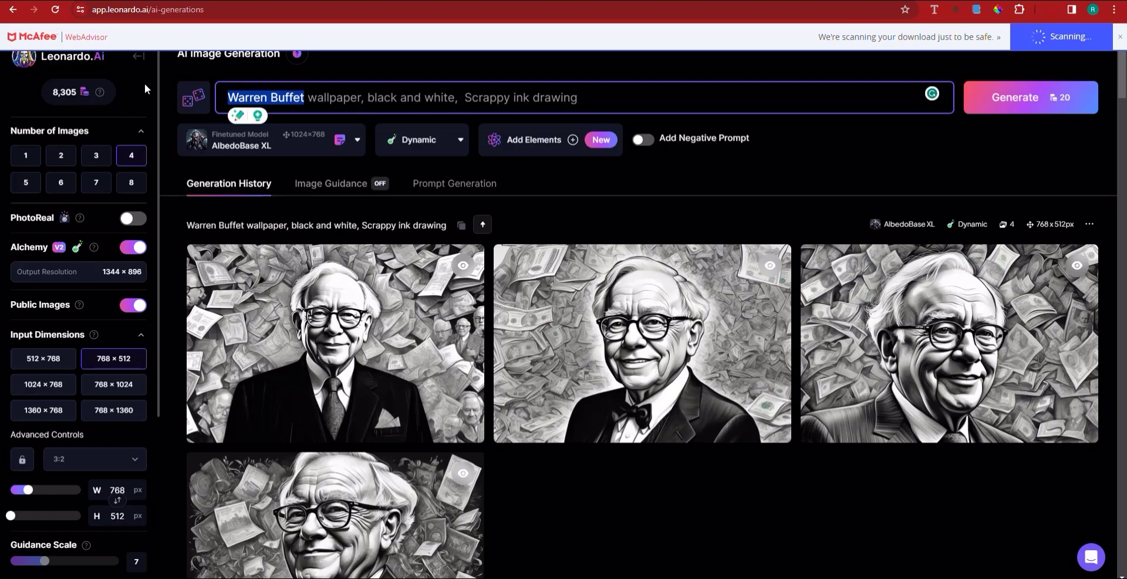
{"action": "type", "text": "Elon Musk"}
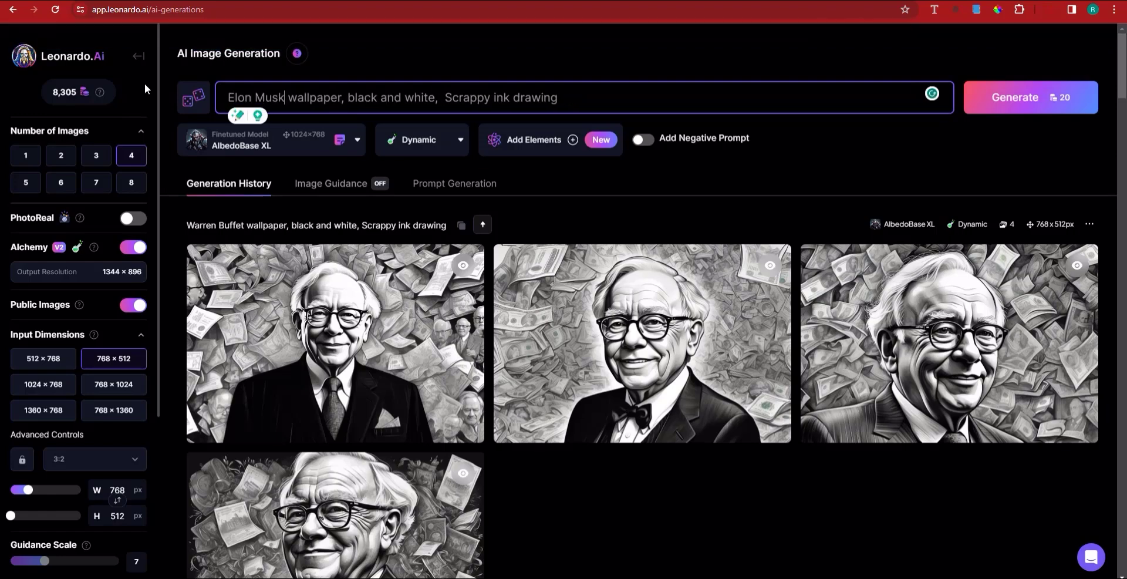
{"action": "left_click", "coordinate": [1031, 104]}
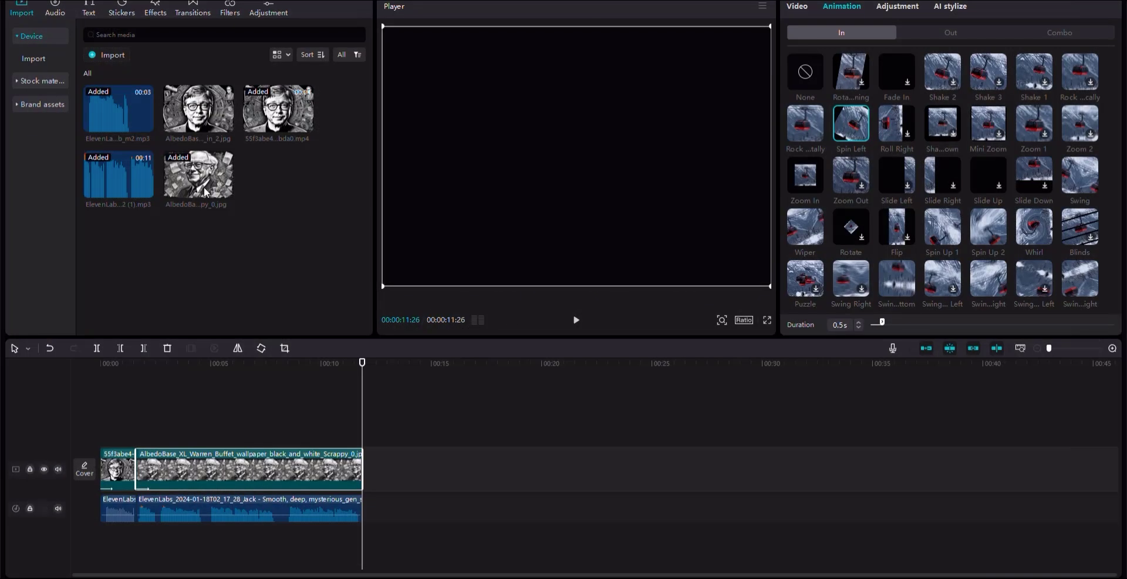
- In CapCut, place the Elon Musk voiceover directly after the second voiceover, and download the second Elon Musk image from Leonardo.Ai
{"action": "left_click_drag", "start_coordinate": [277, 175], "coordinate": [393, 502]}
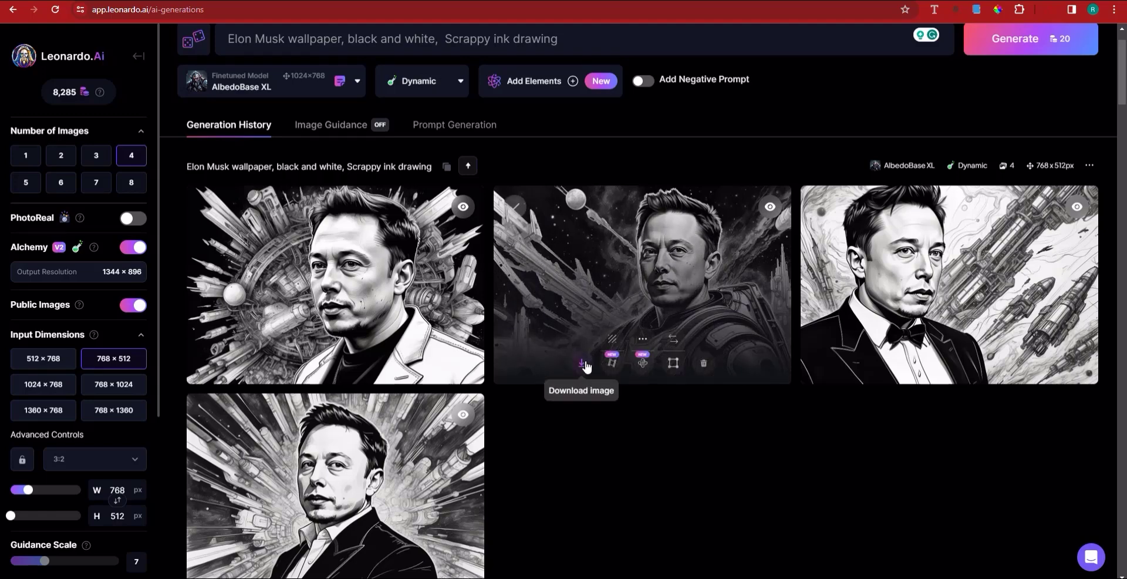
{"action": "left_click", "coordinate": [583, 364]}
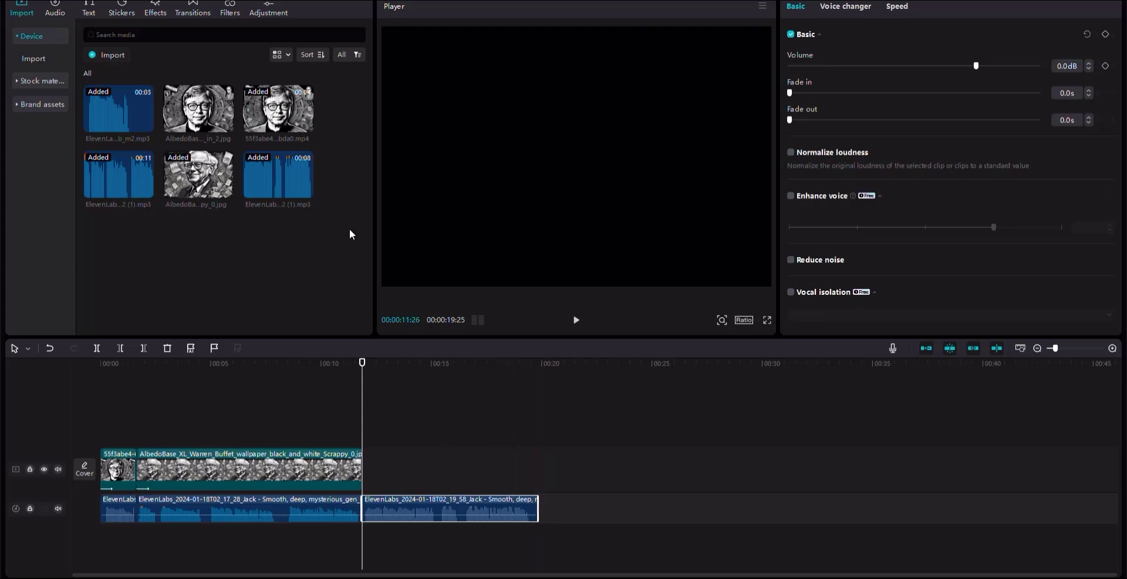
- In CapCut, import the Elon Musk image from Downloads, place it after the Warren Buffet clip, and extend it to the voiceover's end at 00:00:19:25
{"action": "left_click", "coordinate": [121, 58]}
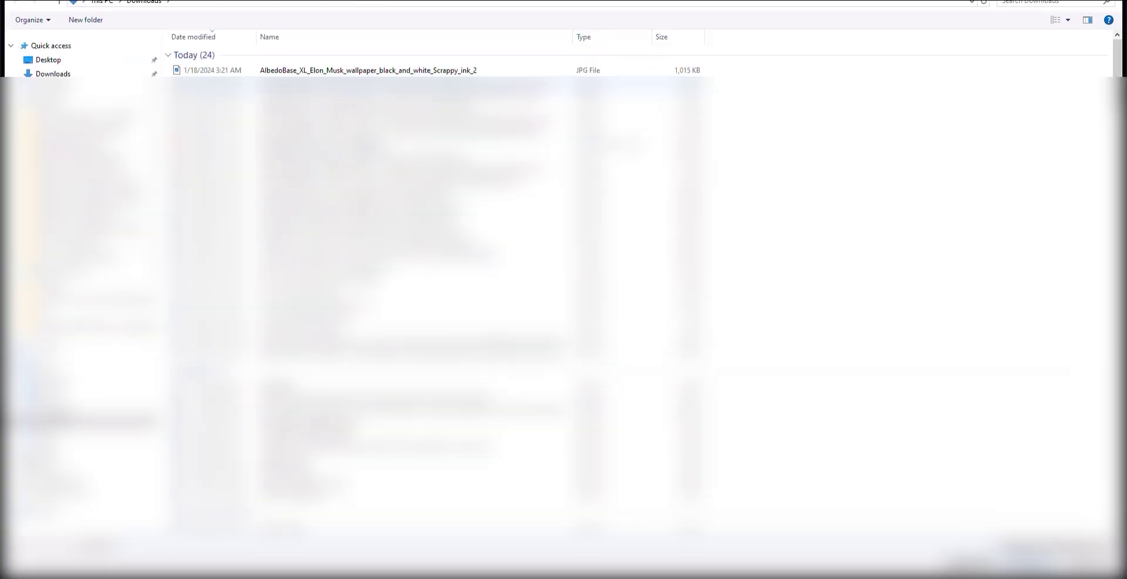
{"action": "double_click", "coordinate": [292, 71]}
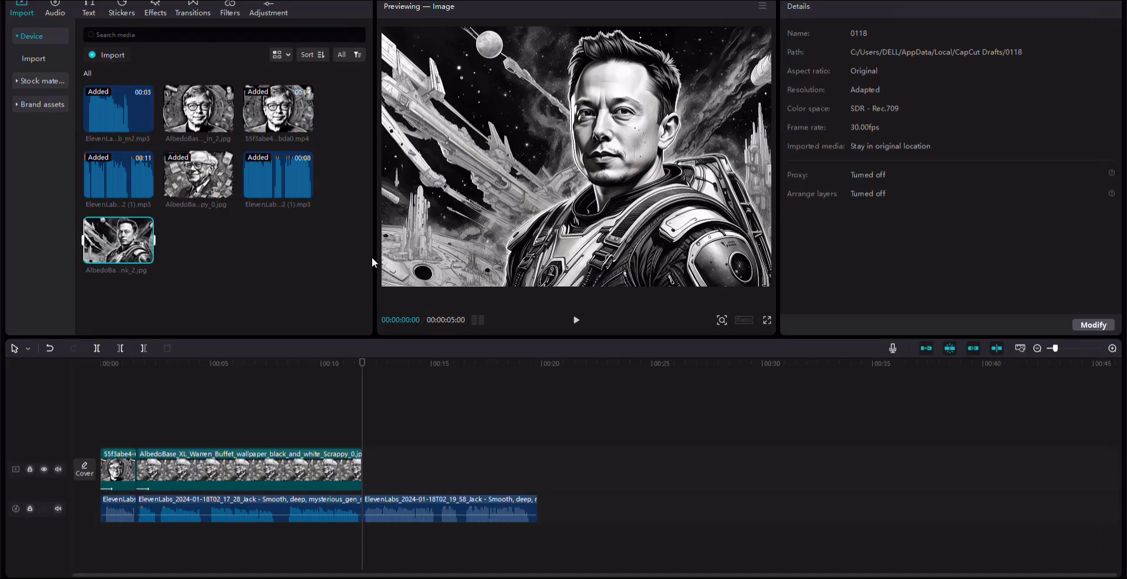
{"action": "left_click_drag", "start_coordinate": [118, 239], "coordinate": [541, 475]}
{"action": "left_click", "coordinate": [540, 363]}
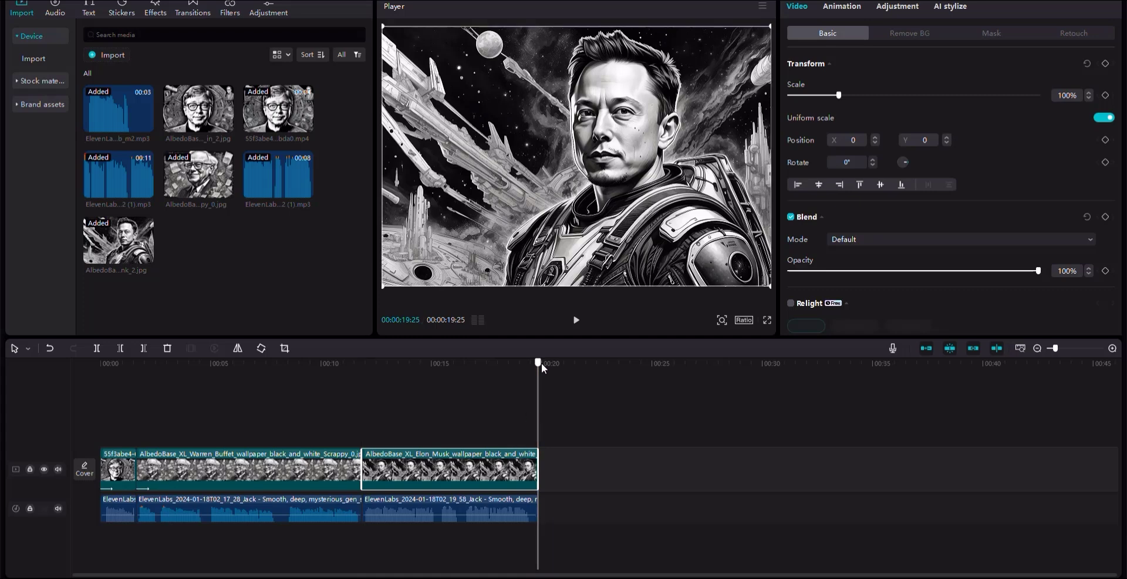
{"action": "left_click_drag", "start_coordinate": [541, 363], "coordinate": [450, 364]}
{"action": "left_click", "coordinate": [544, 395]}
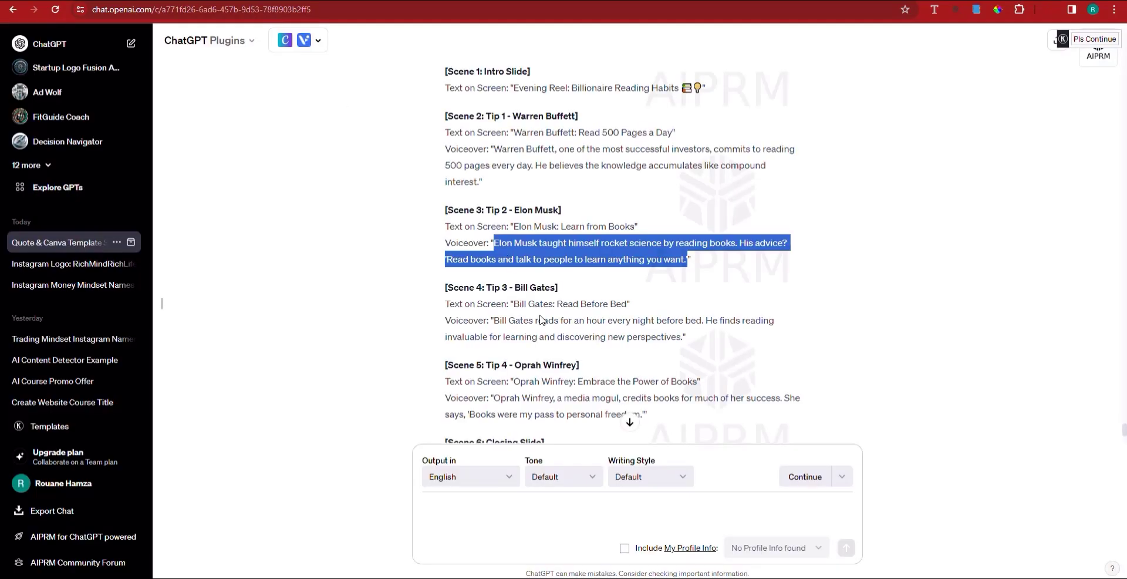
- Switch to ChatGPT and copy the Bill Gates voiceover text from Scene 4 of the script
{"action": "left_click", "coordinate": [501, 341]}
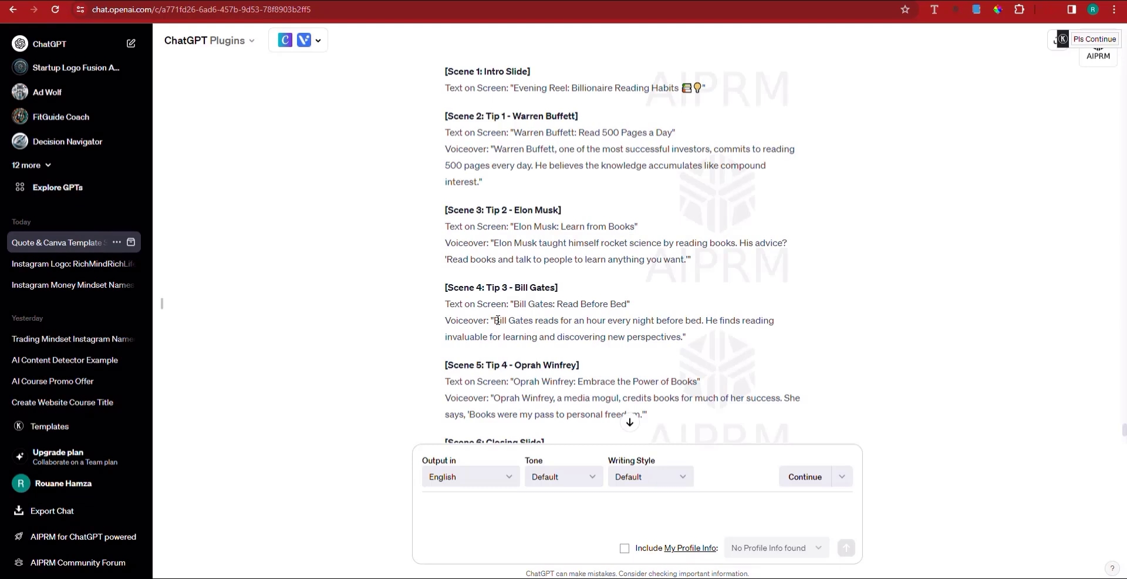
{"action": "left_click_drag", "start_coordinate": [496, 320], "coordinate": [672, 339]}
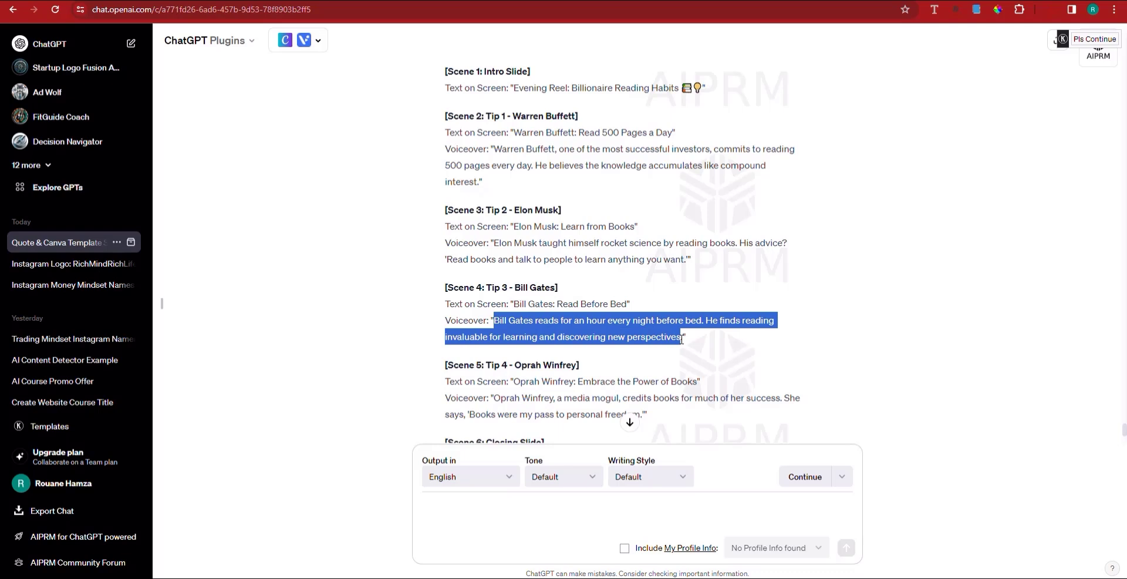
{"action": "right_click", "coordinate": [685, 339]}
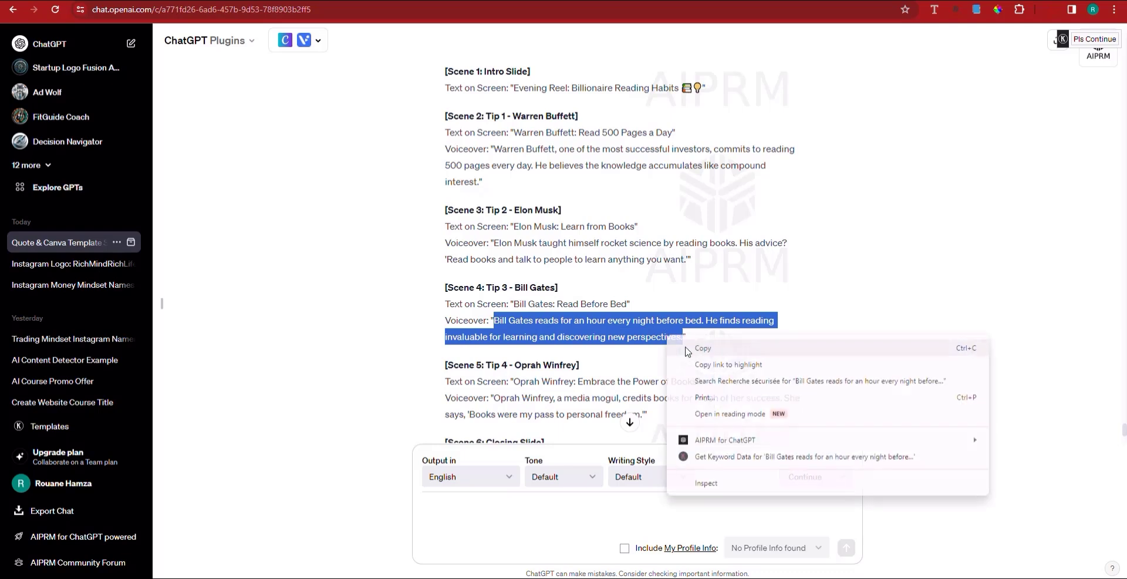
{"action": "left_click", "coordinate": [699, 350]}
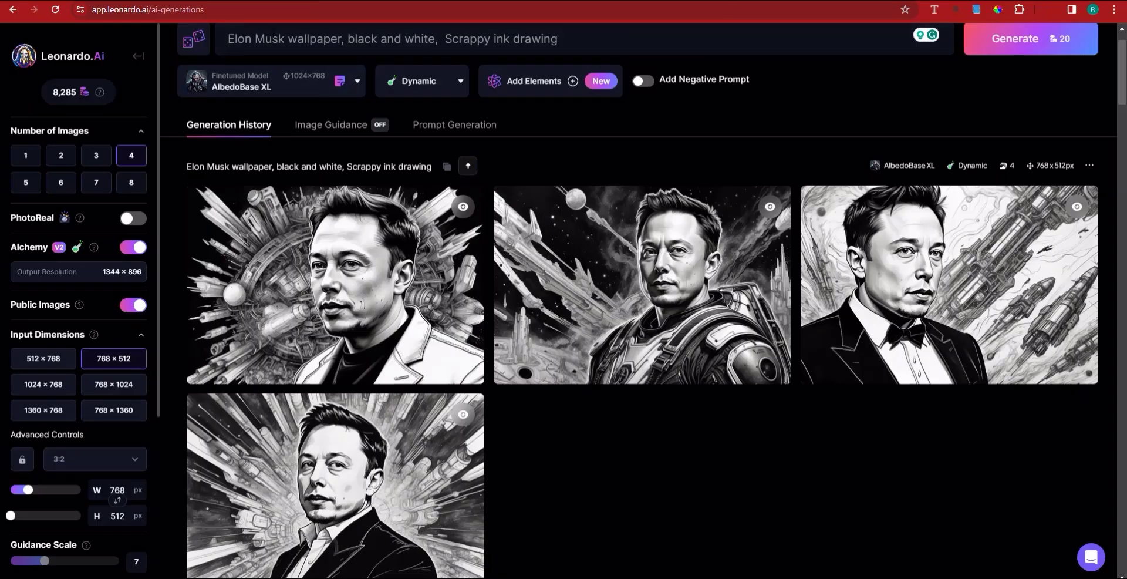
- In Leonardo.Ai, find the earlier set of four Bill Gates images and download the third one
{"action": "left_click", "coordinate": [271, 39]}
{"action": "scroll", "coordinate": [389, 300], "scroll_direction": "down", "scroll_amount": 18}
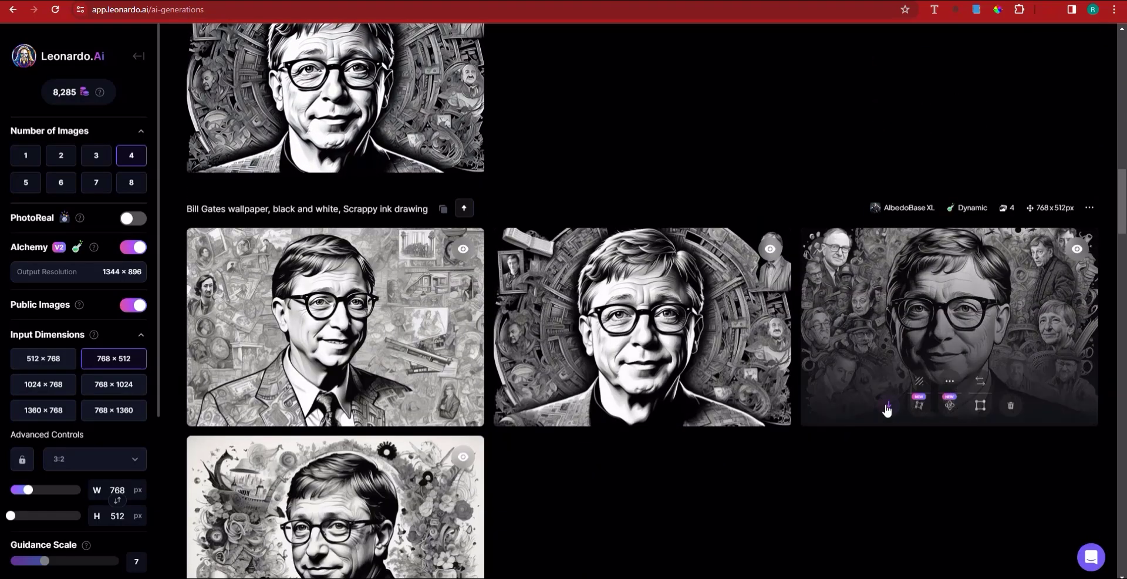
{"action": "left_click", "coordinate": [888, 405]}
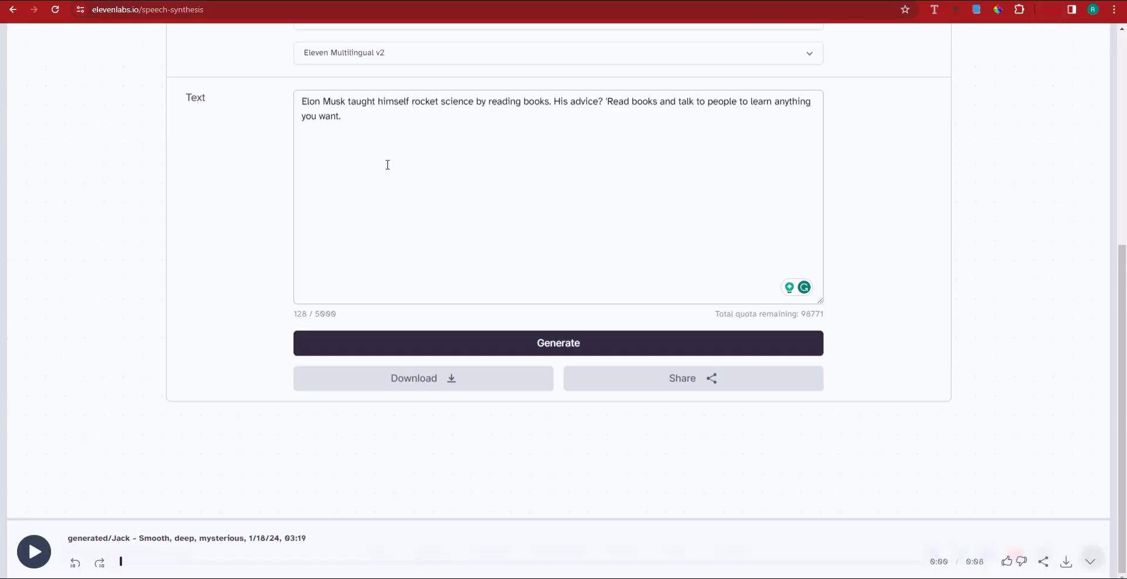
- In ElevenLabs, replace the text with the copied Bill Gates voiceover script and generate the speech
{"action": "left_click", "coordinate": [387, 164]}
{"action": "key", "text": "ctrl+a"}
{"action": "key", "text": "ctrl+v"}
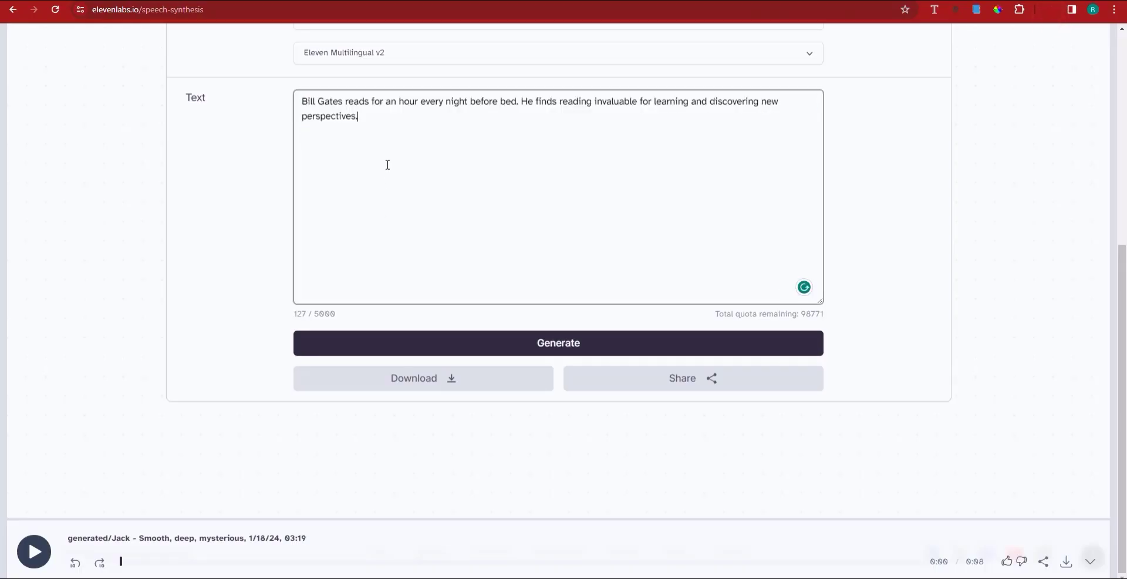
{"action": "left_click", "coordinate": [509, 341]}
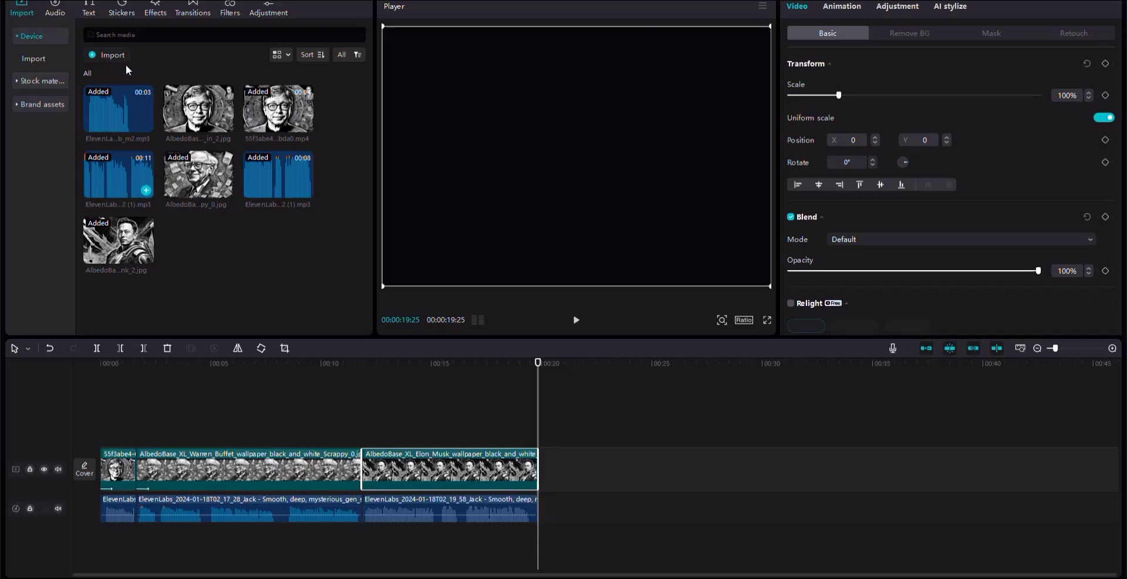
- Import the newly downloaded Bill Gates image into CapCut, and download the Bill Gates voiceover from ElevenLabs
{"action": "left_click", "coordinate": [103, 53]}
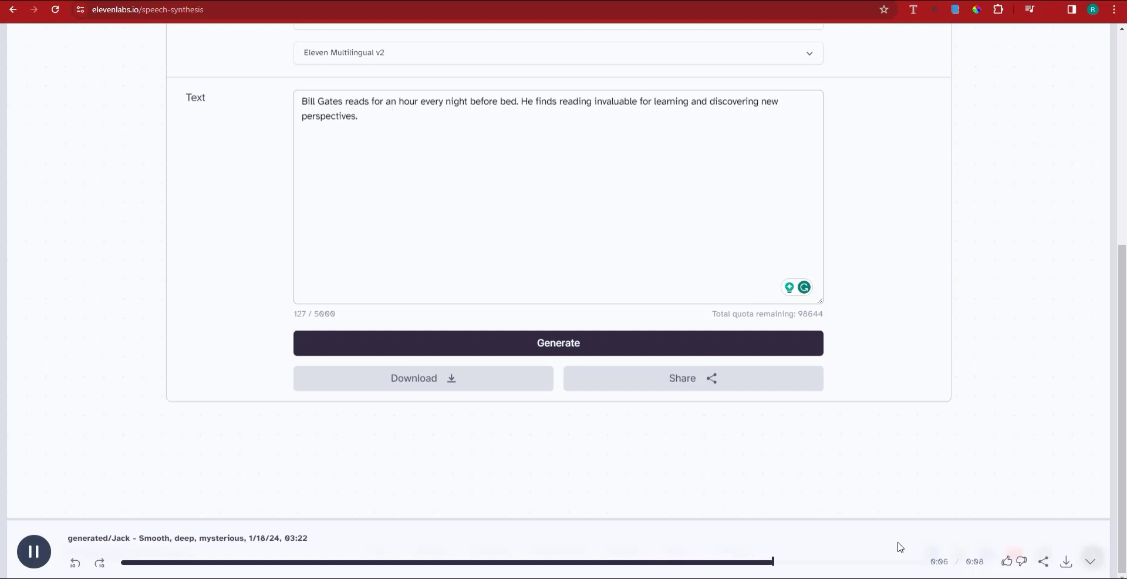
{"action": "left_click", "coordinate": [1067, 563]}
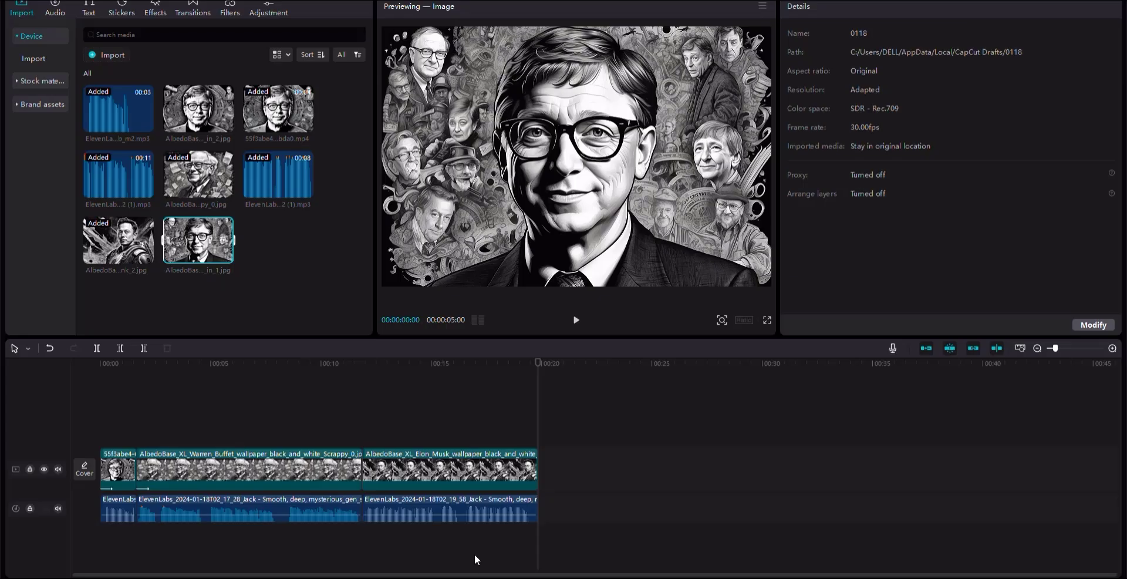
- In CapCut, import the newest ElevenLabs MP3 from Downloads and place it directly after the Elon Musk voiceover
{"action": "left_click", "coordinate": [107, 57]}
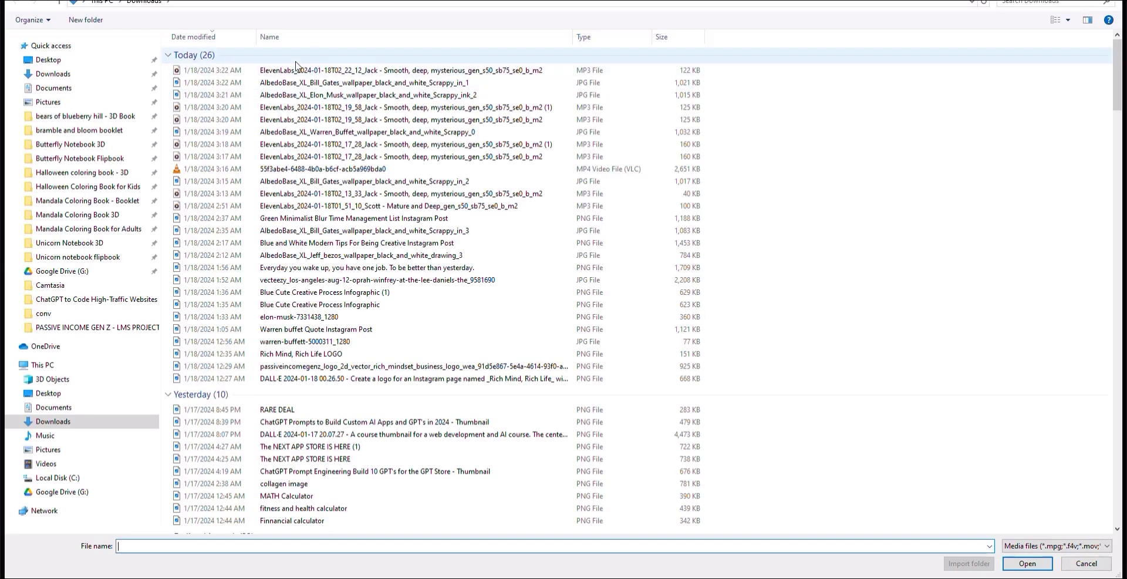
{"action": "left_click", "coordinate": [312, 61]}
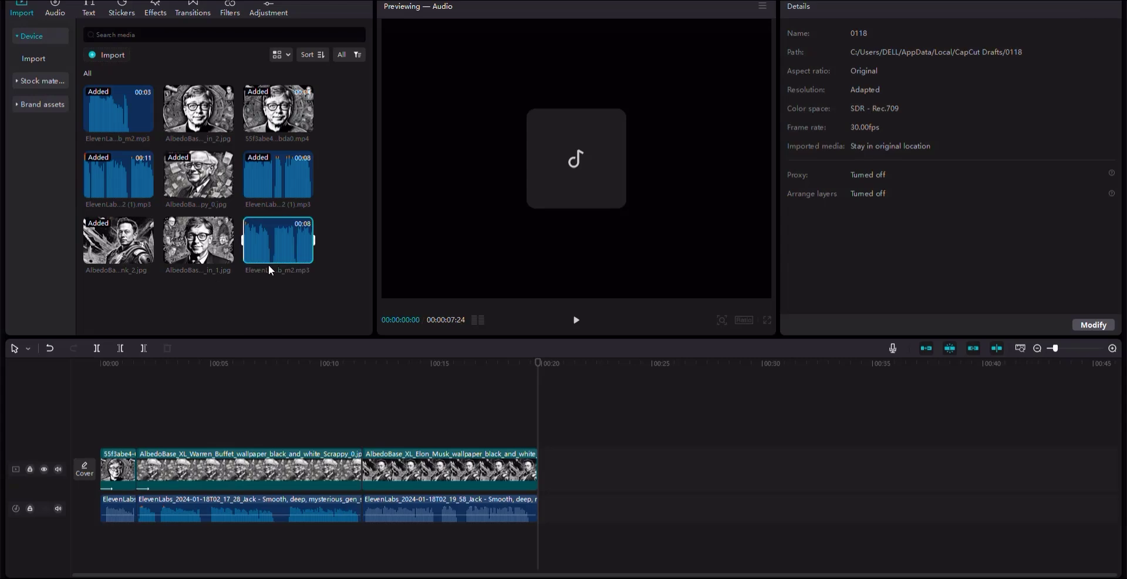
{"action": "left_click_drag", "start_coordinate": [278, 240], "coordinate": [540, 512]}
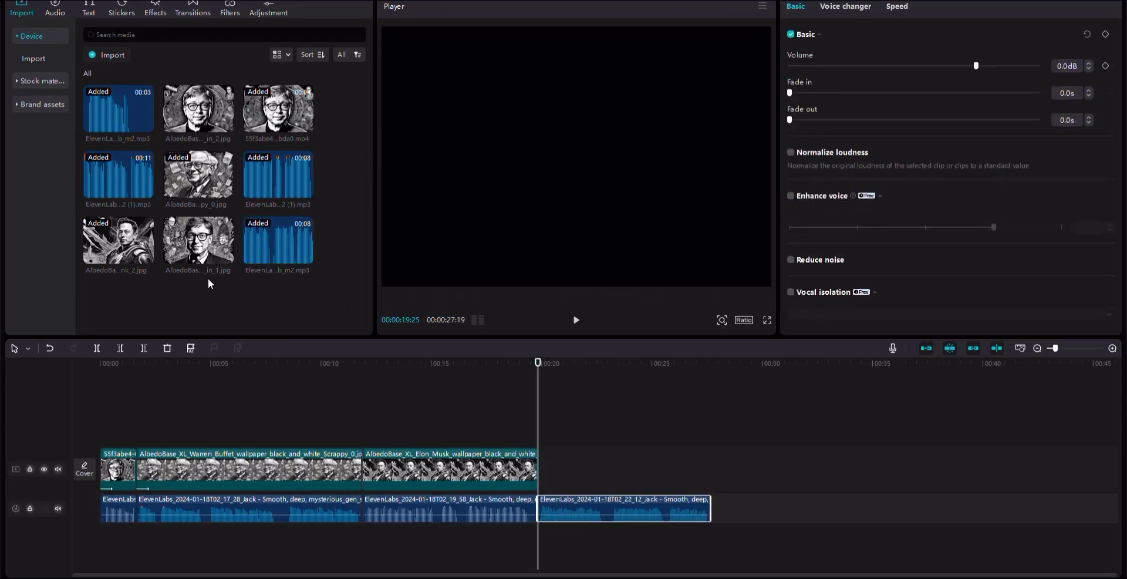
- Place the new Bill Gates image after the Elon Musk clip, extend it to the voiceover's end, and move the playhead to 00:00:27:19
{"action": "left_click_drag", "start_coordinate": [202, 253], "coordinate": [536, 475]}
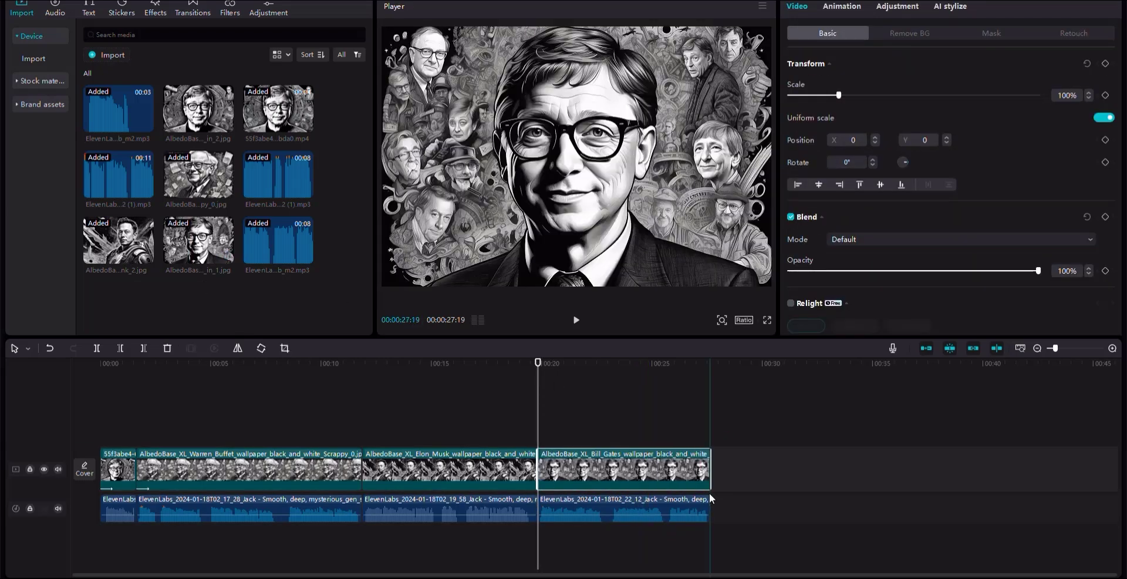
{"action": "left_click_drag", "start_coordinate": [710, 462], "coordinate": [711, 463]}
{"action": "left_click_drag", "start_coordinate": [538, 362], "coordinate": [656, 362]}
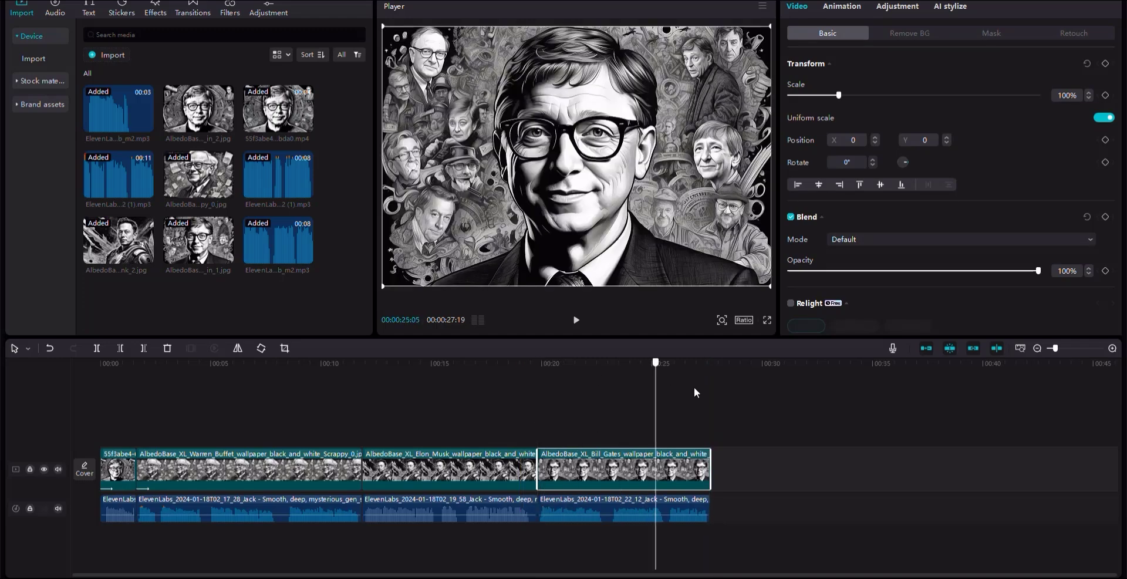
{"action": "left_click", "coordinate": [710, 387]}
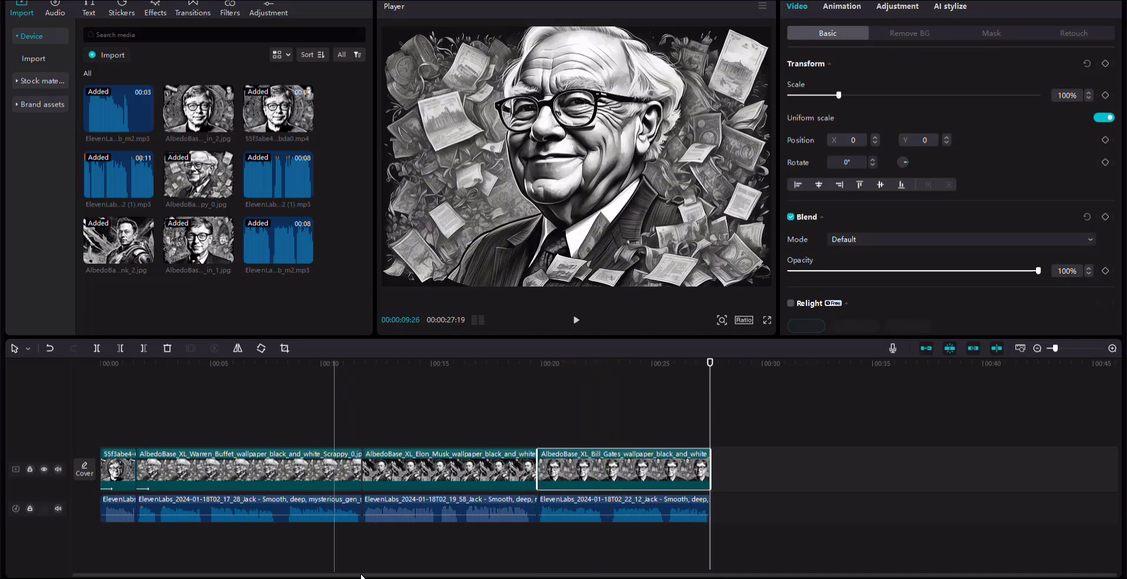
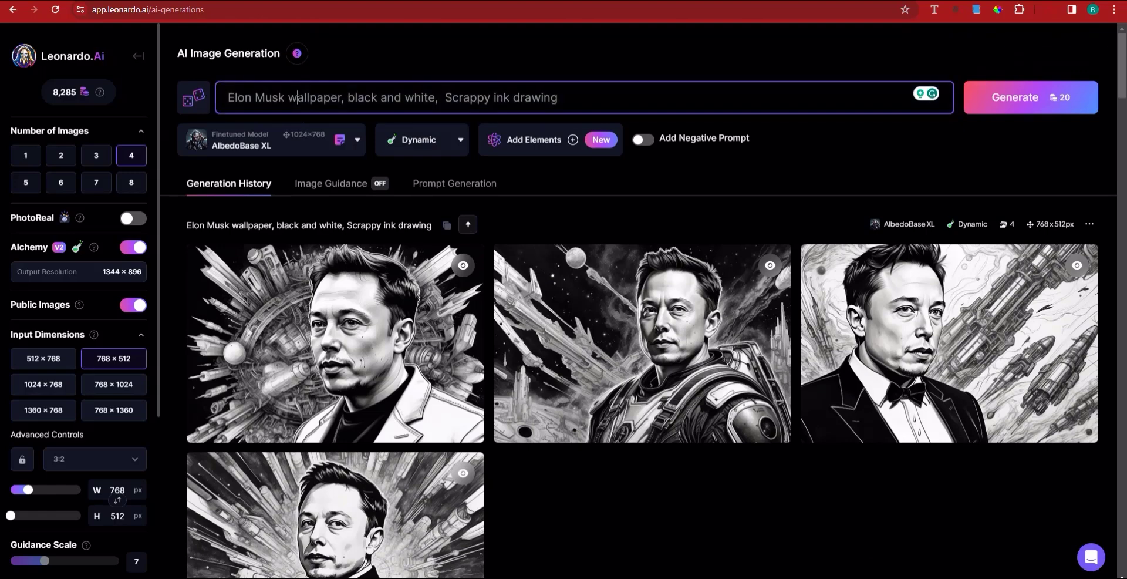
- In Leonardo.Ai, change the prompt to "Oprah wallpaper, black and white, Scrappy ink drawing" and generate the images
{"action": "left_click_drag", "start_coordinate": [284, 97], "coordinate": [183, 96]}
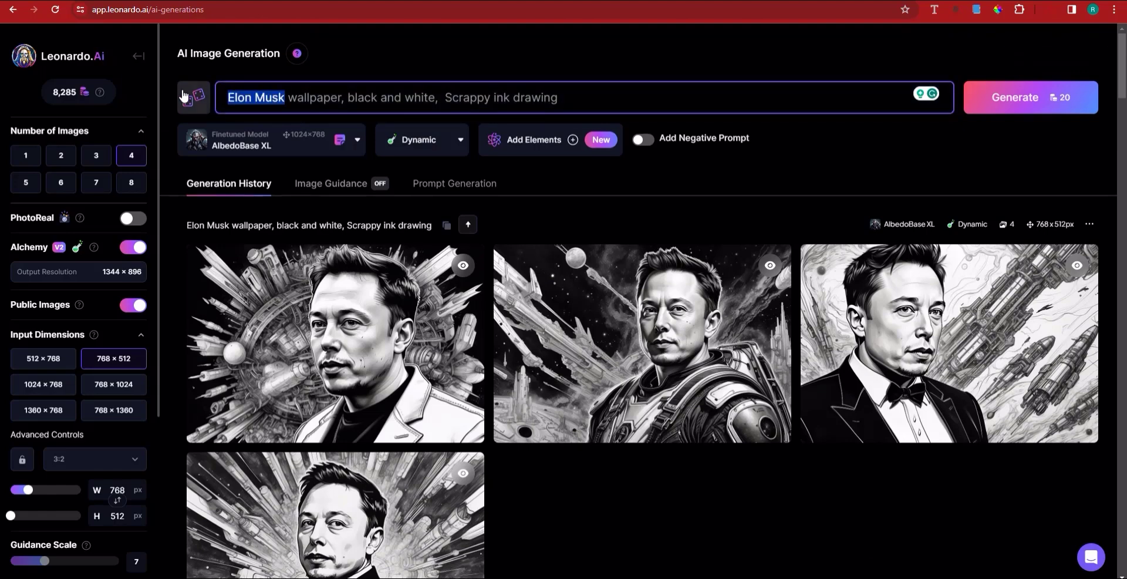
{"action": "type", "text": "Oprah"}
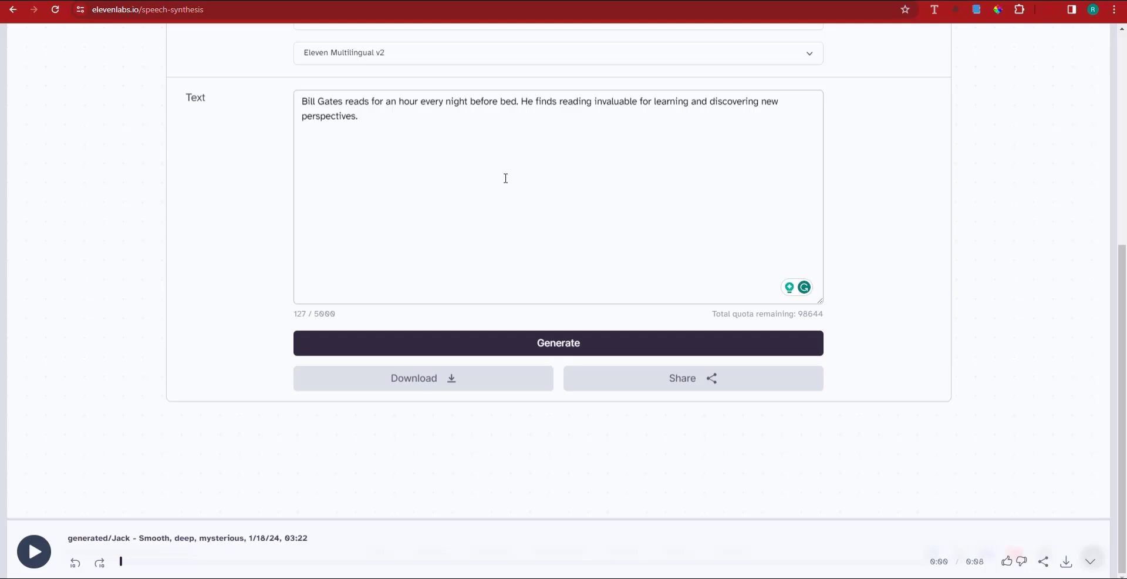
- In ElevenLabs, replace the text with the Oprah Winfrey voiceover script, generate the speech and download it
{"action": "key", "text": "ctrl+a"}
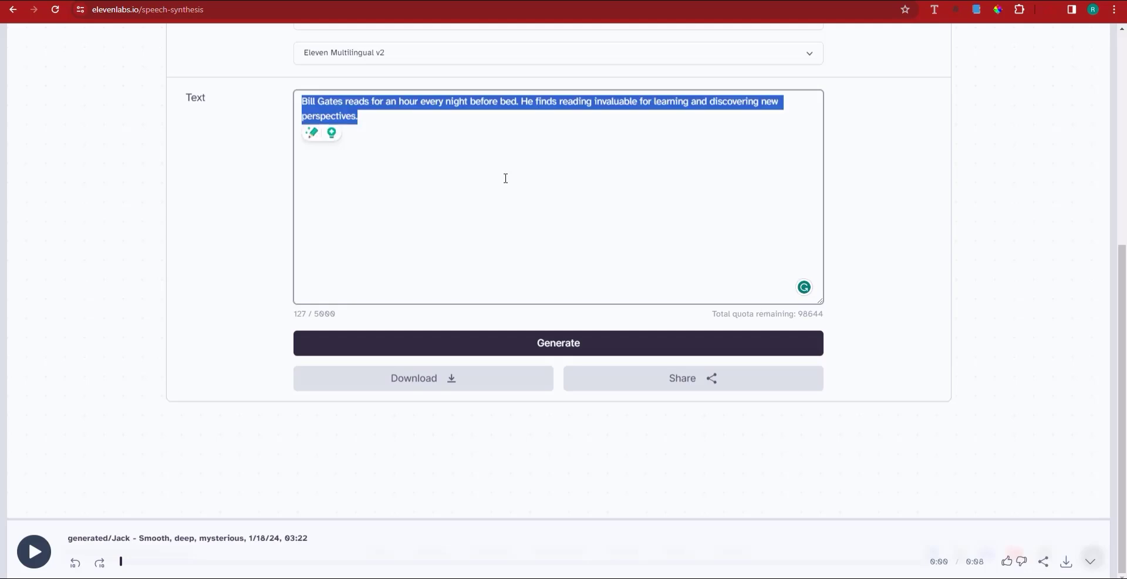
{"action": "type", "text": "Oprah Winfrey, a media mogul, credits books for much of her success. She says, 'Books were my pass to personal freedom."}
{"action": "left_click", "coordinate": [662, 344]}
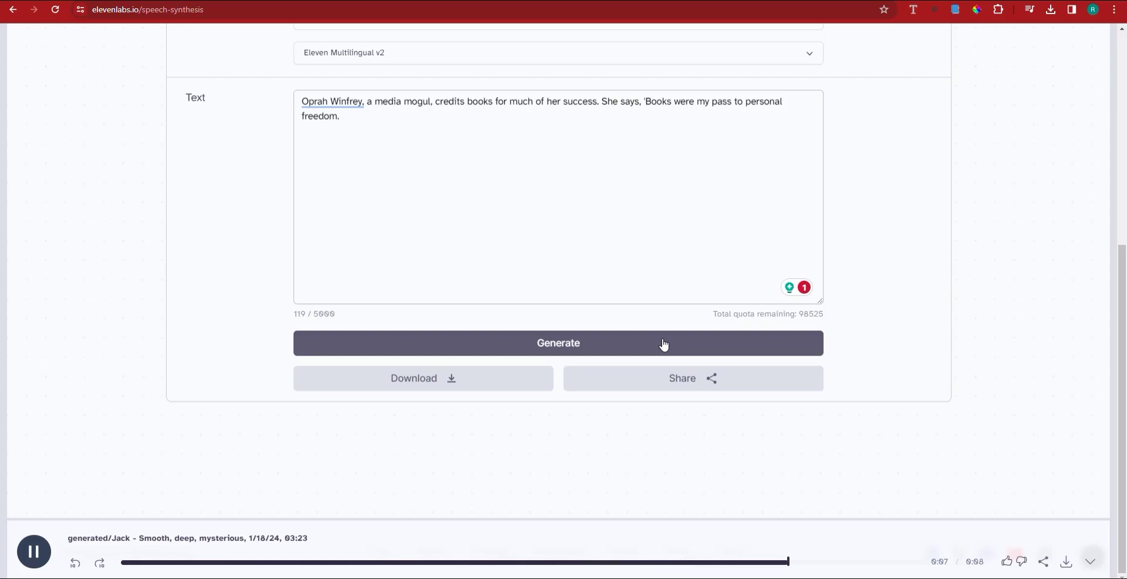
{"action": "left_click", "coordinate": [1067, 563]}
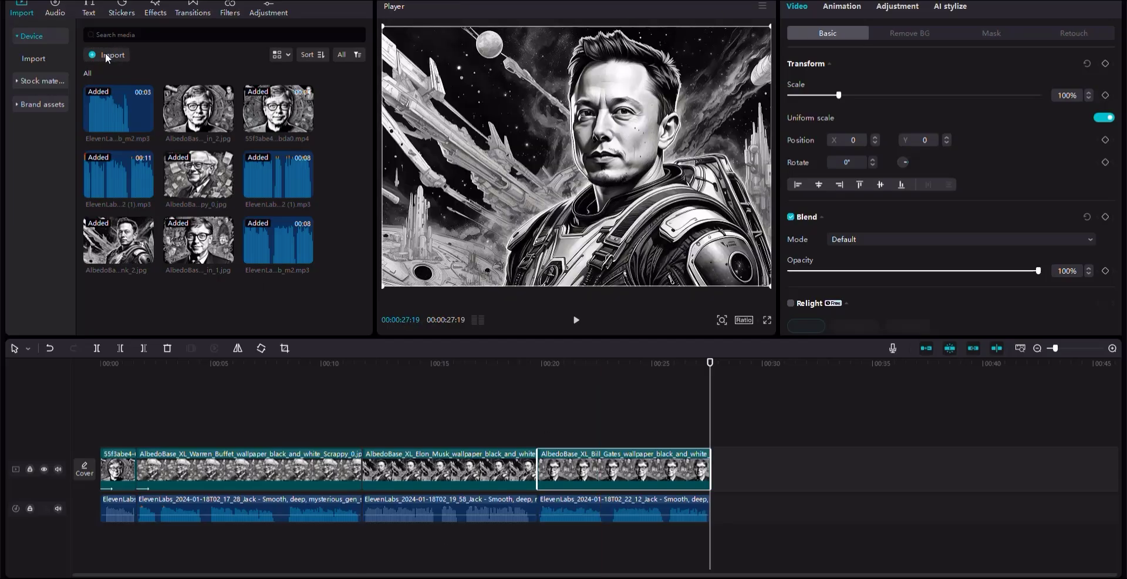
- In CapCut, import the newest ElevenLabs MP3 and place it directly after the Bill Gates voiceover, undoing the accidental volume change
{"action": "left_click", "coordinate": [105, 54]}
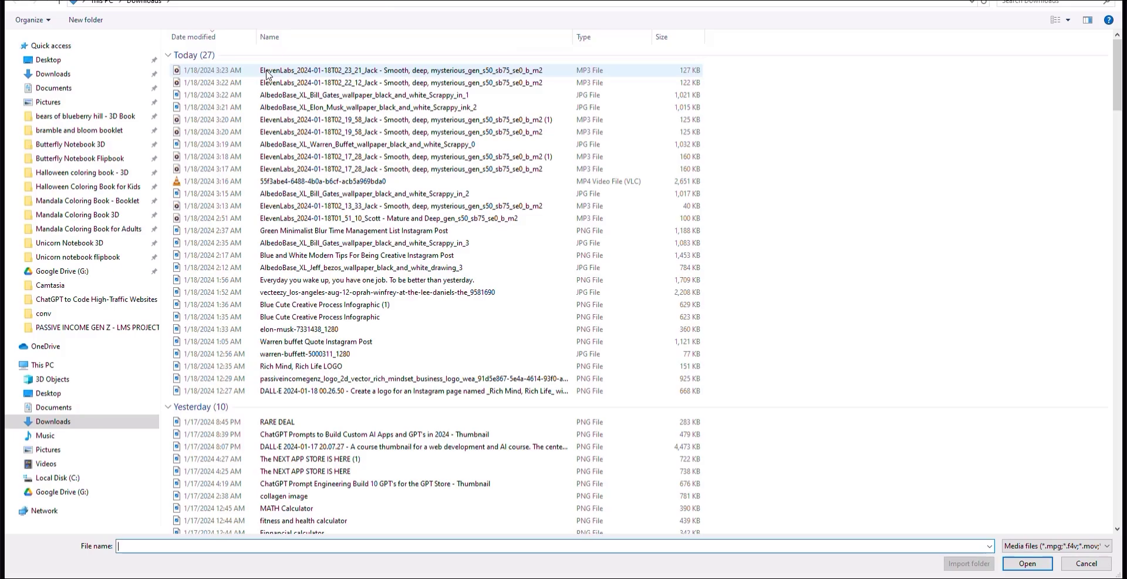
{"action": "double_click", "coordinate": [265, 70]}
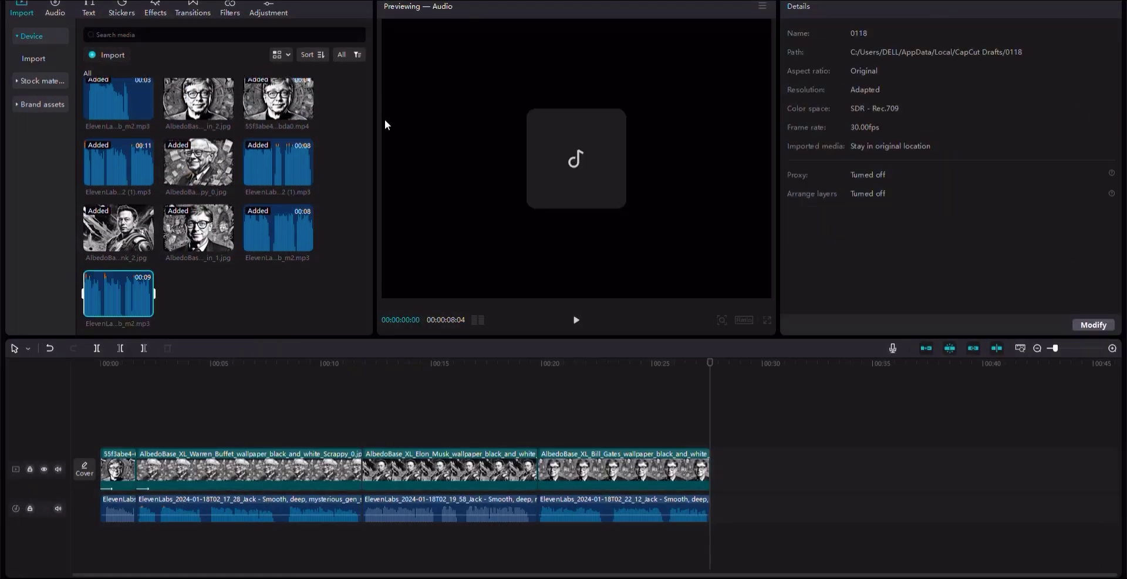
{"action": "left_click_drag", "start_coordinate": [144, 305], "coordinate": [755, 506]}
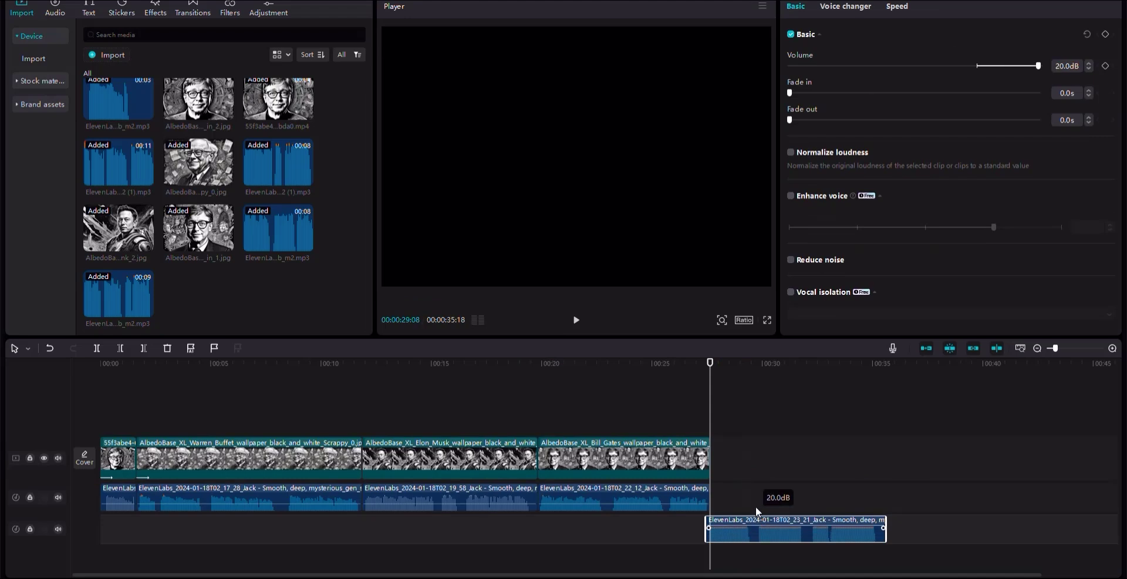
{"action": "left_click", "coordinate": [49, 348]}
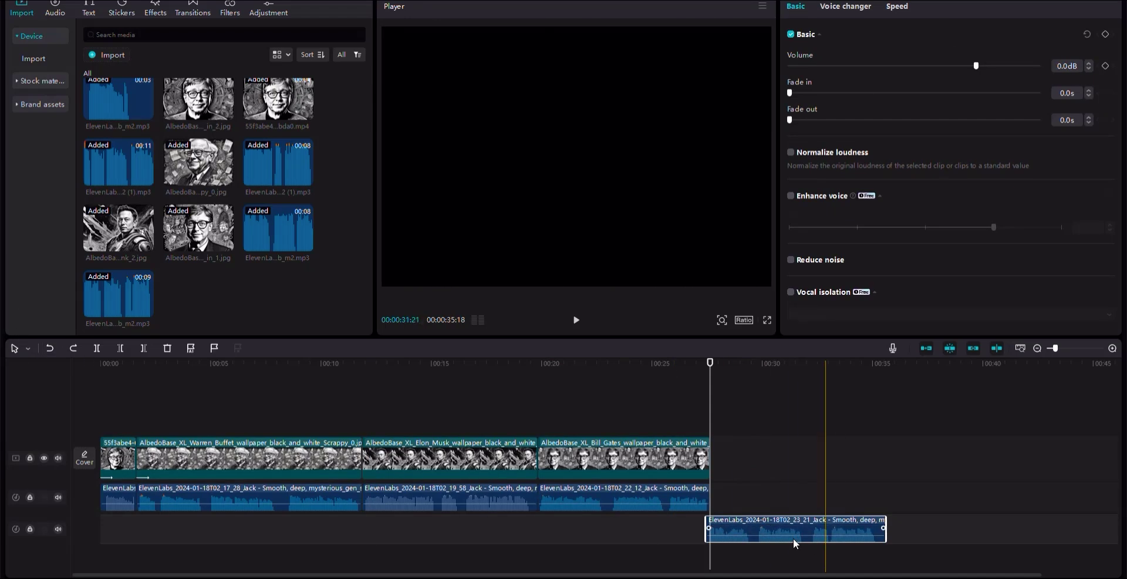
{"action": "left_click_drag", "start_coordinate": [790, 537], "coordinate": [789, 491]}
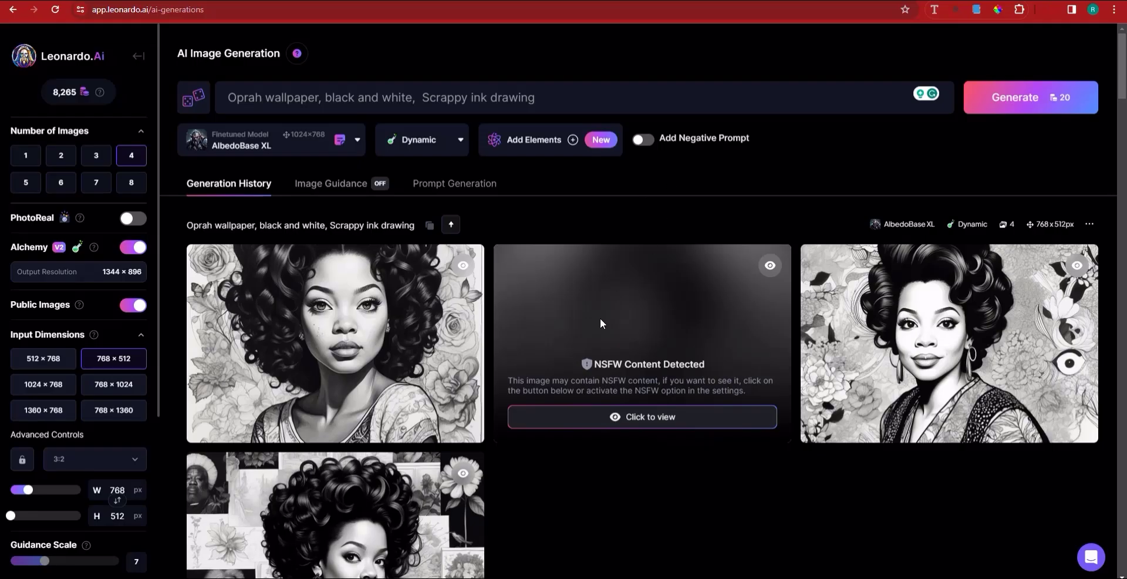
- In Leonardo.Ai, reveal the hidden Oprah result and download the Oprah image with the photo and flower collage background
{"action": "scroll", "coordinate": [680, 340], "scroll_direction": "down", "scroll_amount": 1}
{"action": "left_click", "coordinate": [642, 365]}
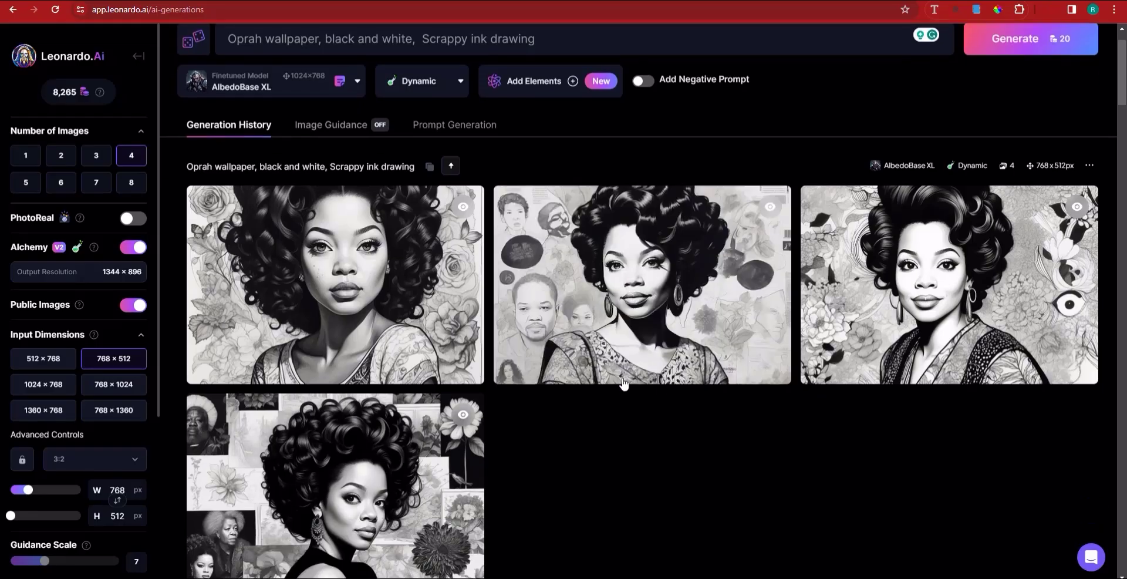
{"action": "scroll", "coordinate": [604, 408], "scroll_direction": "down", "scroll_amount": 2}
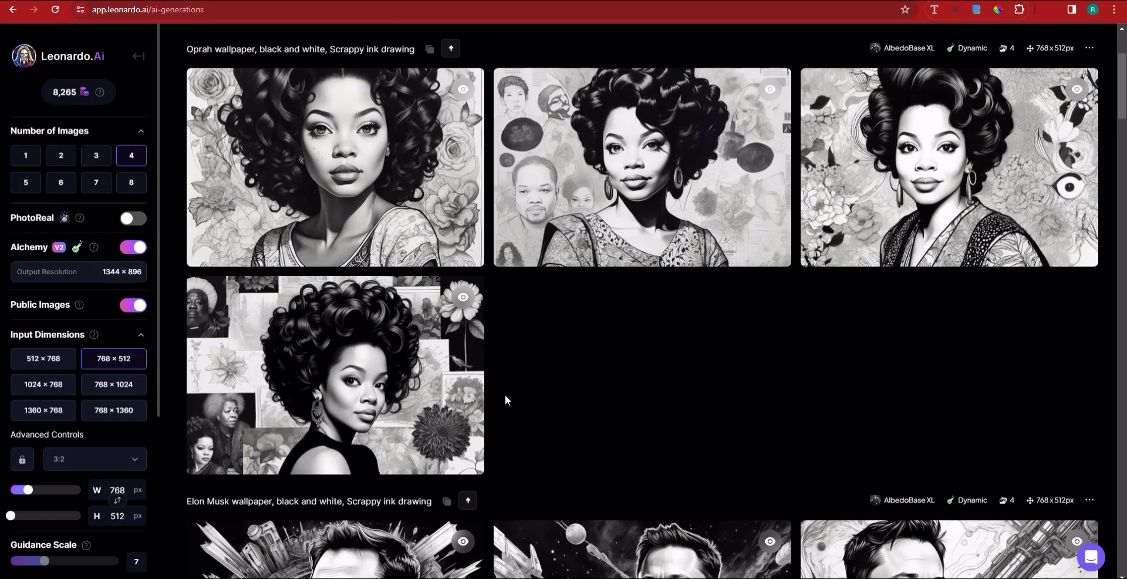
{"action": "mouse_move", "coordinate": [325, 377]}
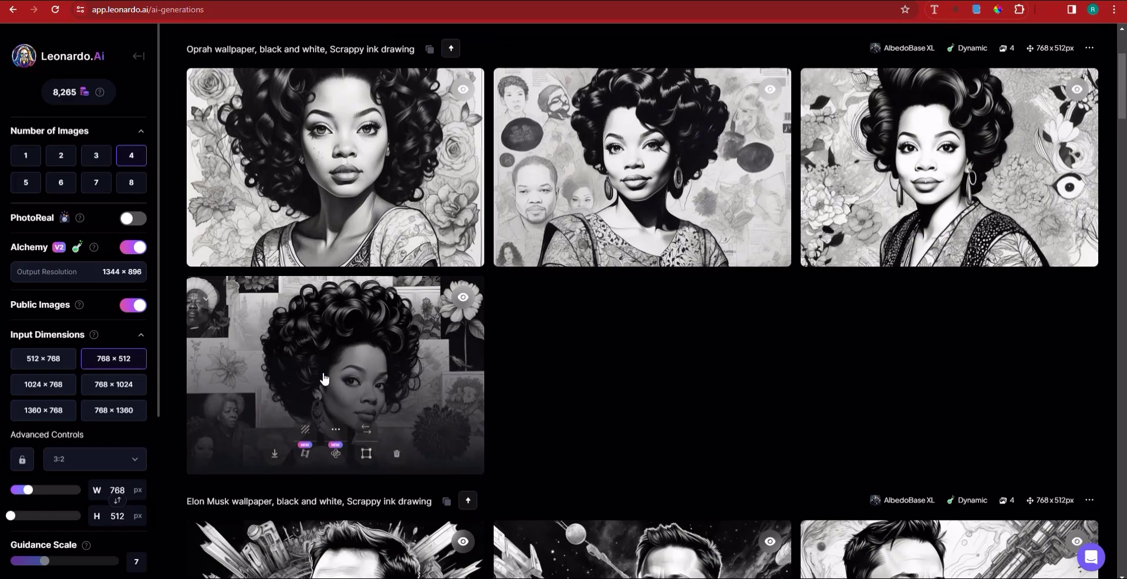
{"action": "left_click", "coordinate": [275, 455]}
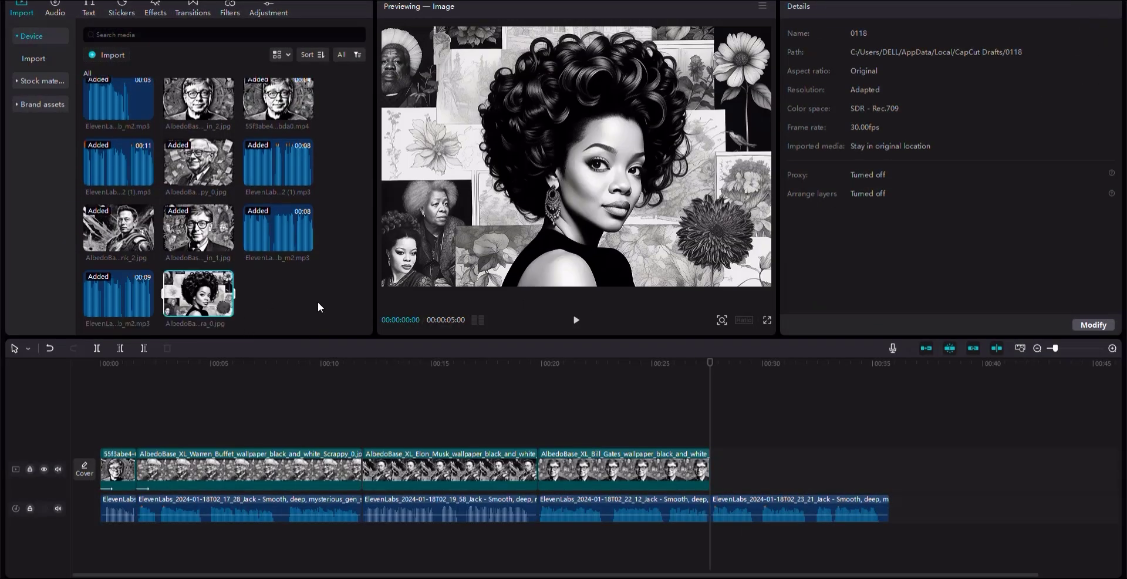
- In CapCut, place the Oprah image after the Bill Gates clip, extend it to the voiceover's end, and move the playhead to 00:00:35:23
{"action": "left_click_drag", "start_coordinate": [217, 304], "coordinate": [701, 468]}
{"action": "left_click", "coordinate": [809, 475]}
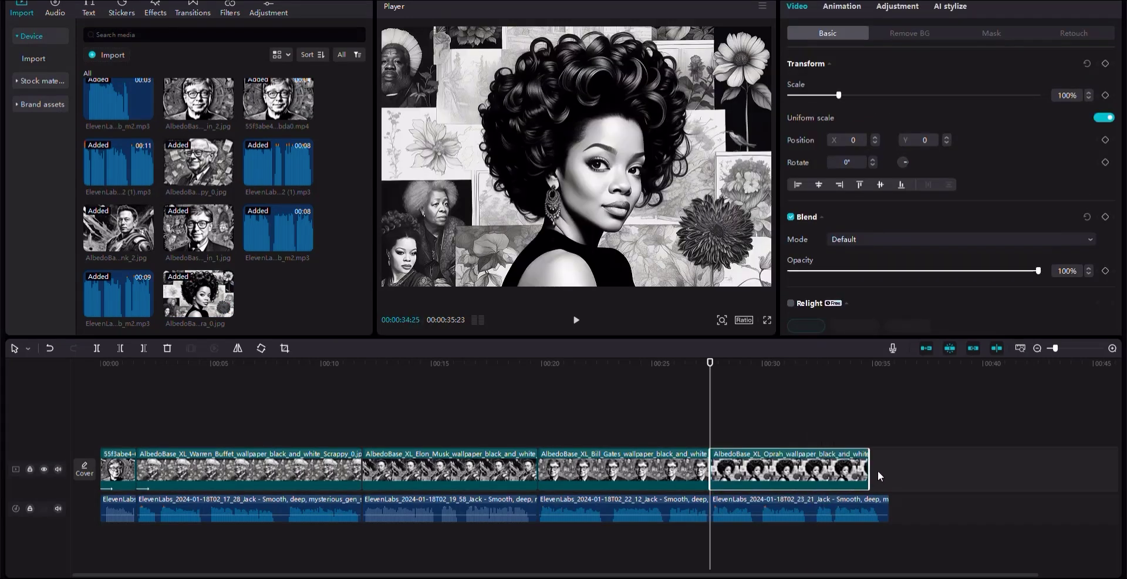
{"action": "left_click_drag", "start_coordinate": [711, 366], "coordinate": [892, 399]}
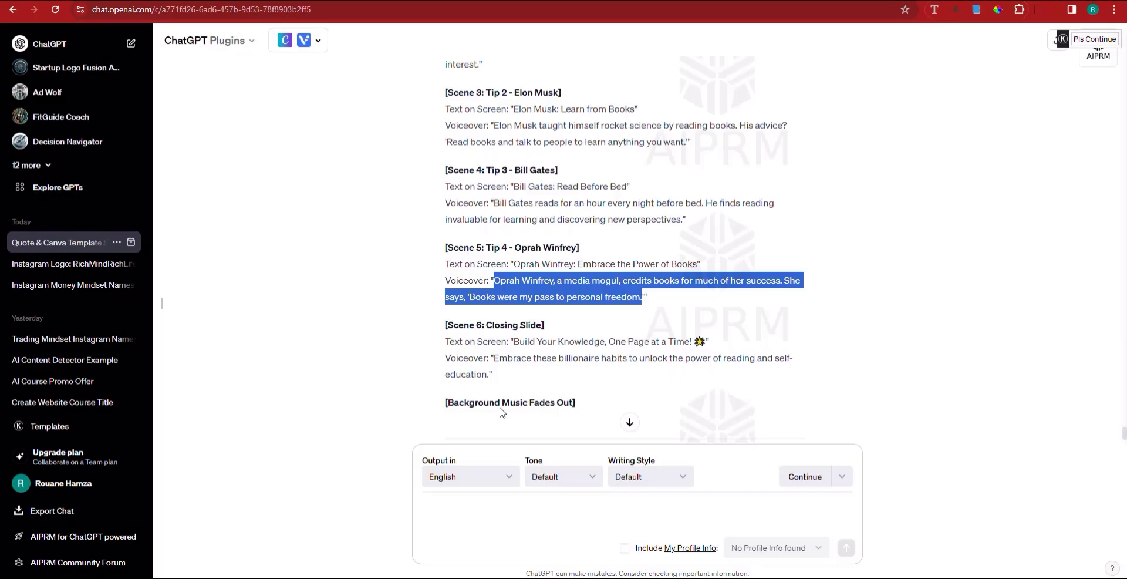
- In ChatGPT, copy the Scene 6 closing slide voiceover text, from "Embrace these billionaire habits" to "self-education."
{"action": "left_click", "coordinate": [493, 372]}
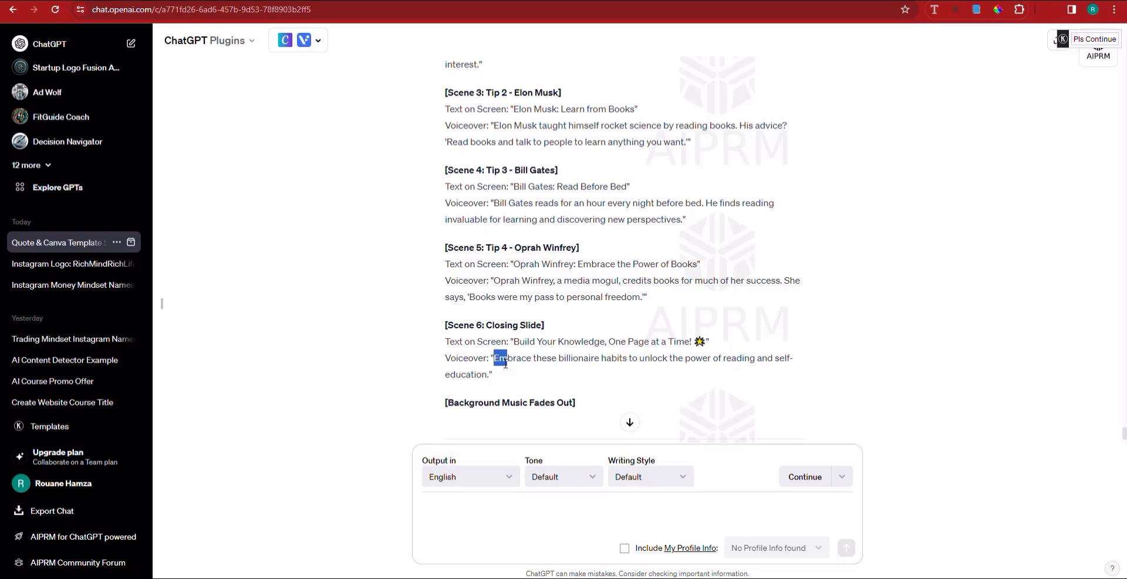
{"action": "left_click_drag", "start_coordinate": [499, 368], "coordinate": [493, 379]}
{"action": "key", "text": "ctrl+c"}
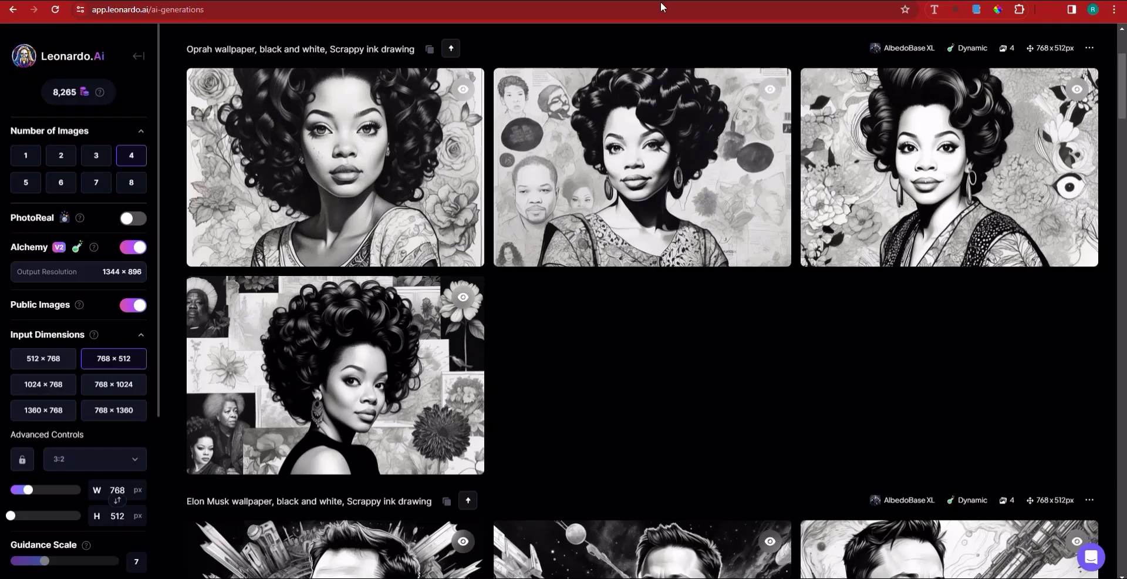
- In the Leonardo.Ai generation history, find the Elon Musk image with the white jacket and download it
{"action": "scroll", "coordinate": [519, 191], "scroll_direction": "up", "scroll_amount": 1}
{"action": "scroll", "coordinate": [519, 190], "scroll_direction": "up", "scroll_amount": 3}
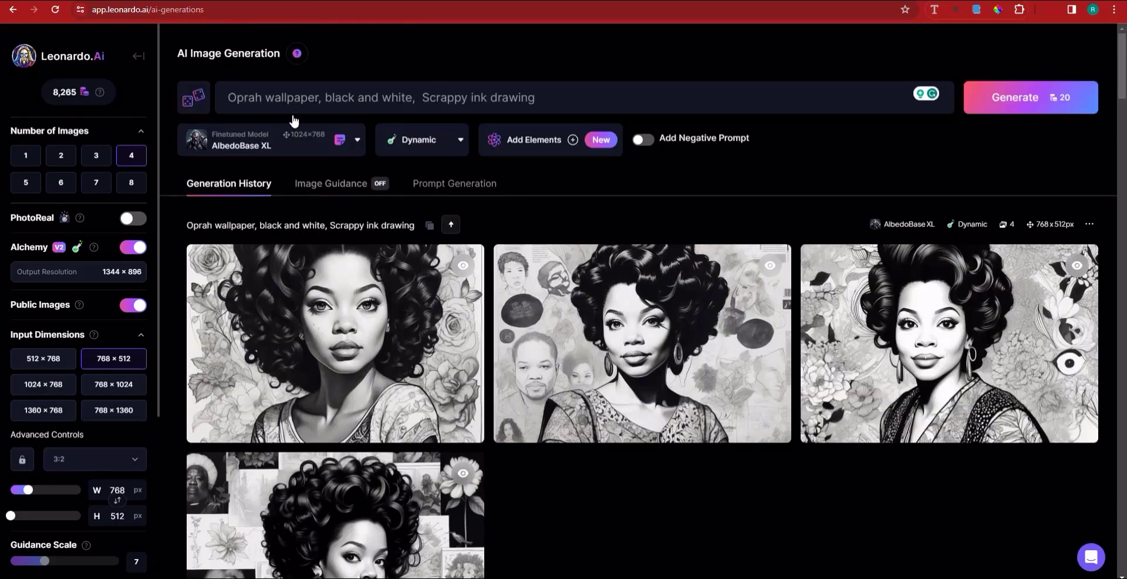
{"action": "scroll", "coordinate": [372, 184], "scroll_direction": "down", "scroll_amount": 8}
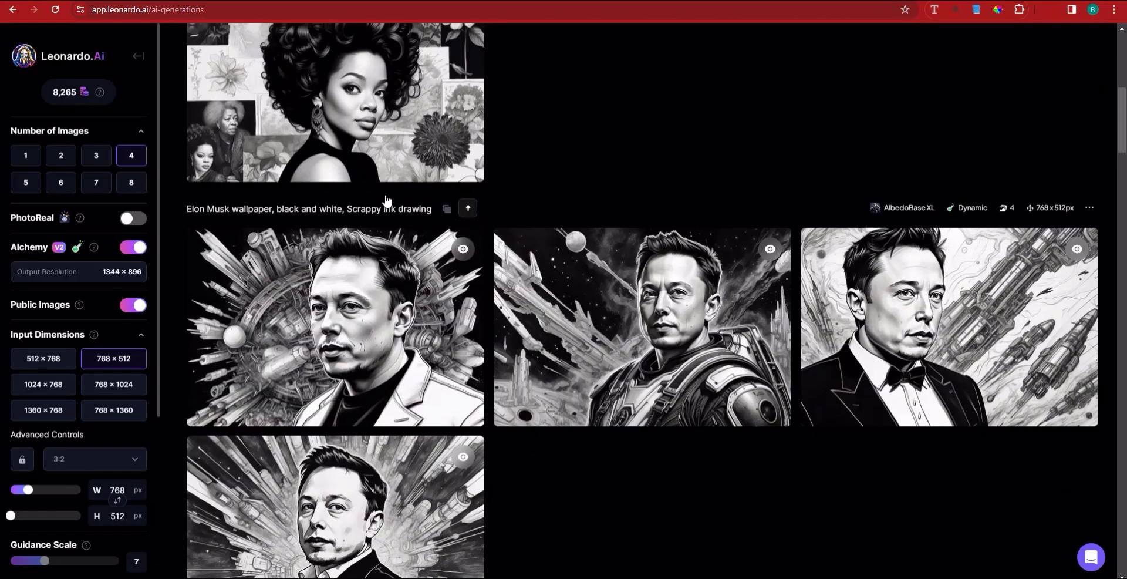
{"action": "scroll", "coordinate": [515, 368], "scroll_direction": "down", "scroll_amount": 3}
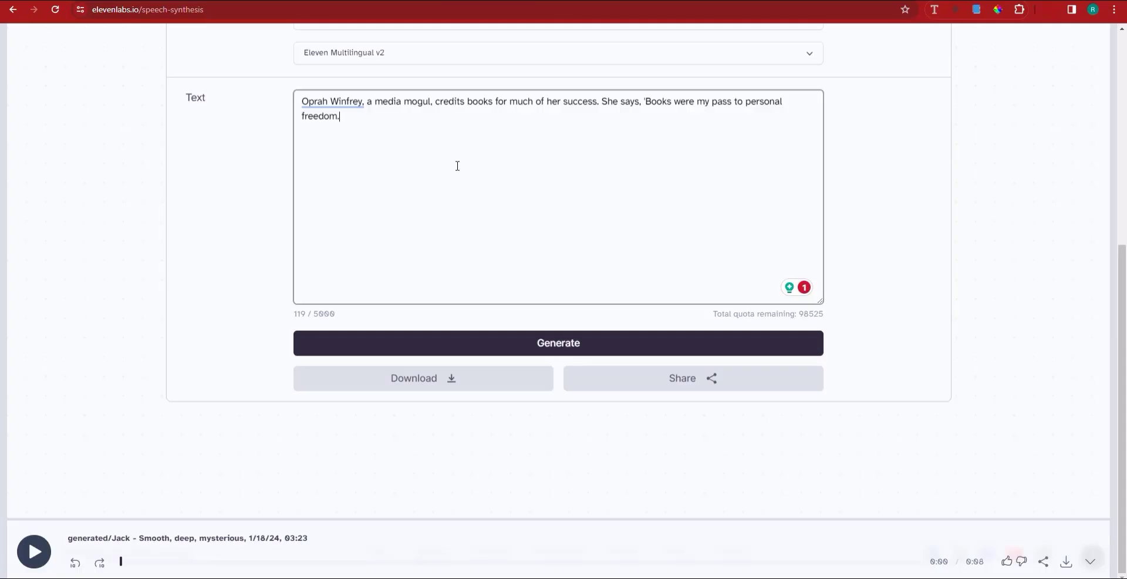
- In ElevenLabs, replace the text with the copied closing slide script, generate the speech and download it
{"action": "key", "text": "ctrl+a"}
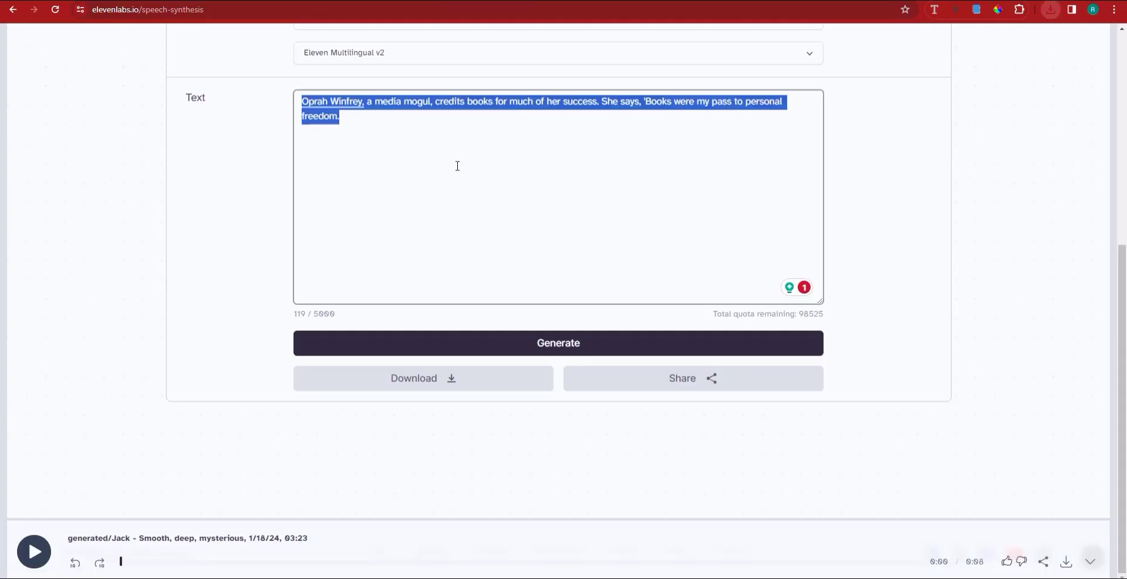
{"action": "key", "text": "ctrl+v"}
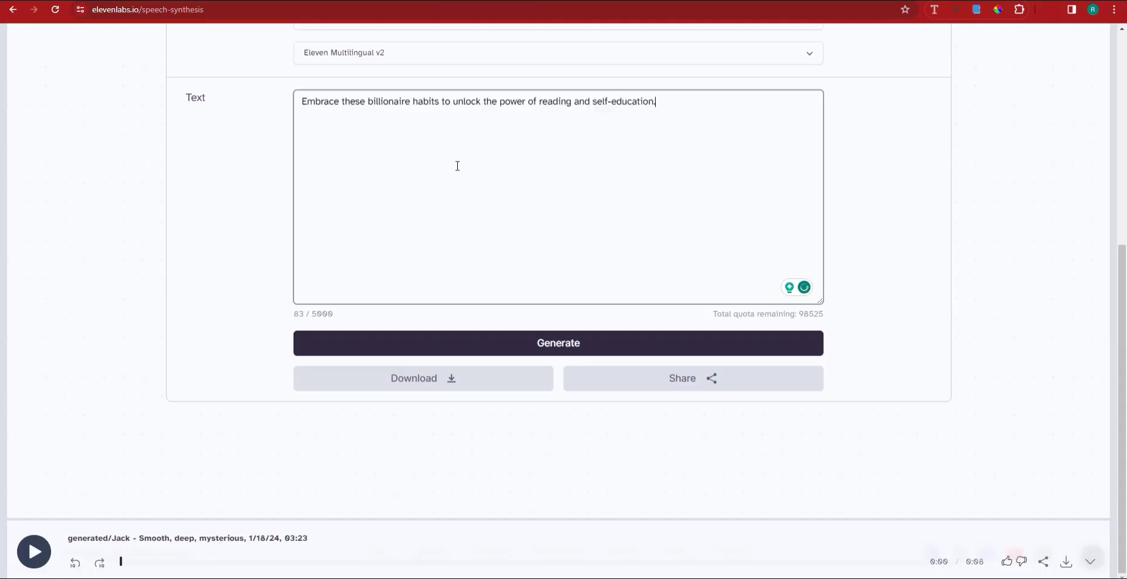
{"action": "left_click", "coordinate": [516, 342]}
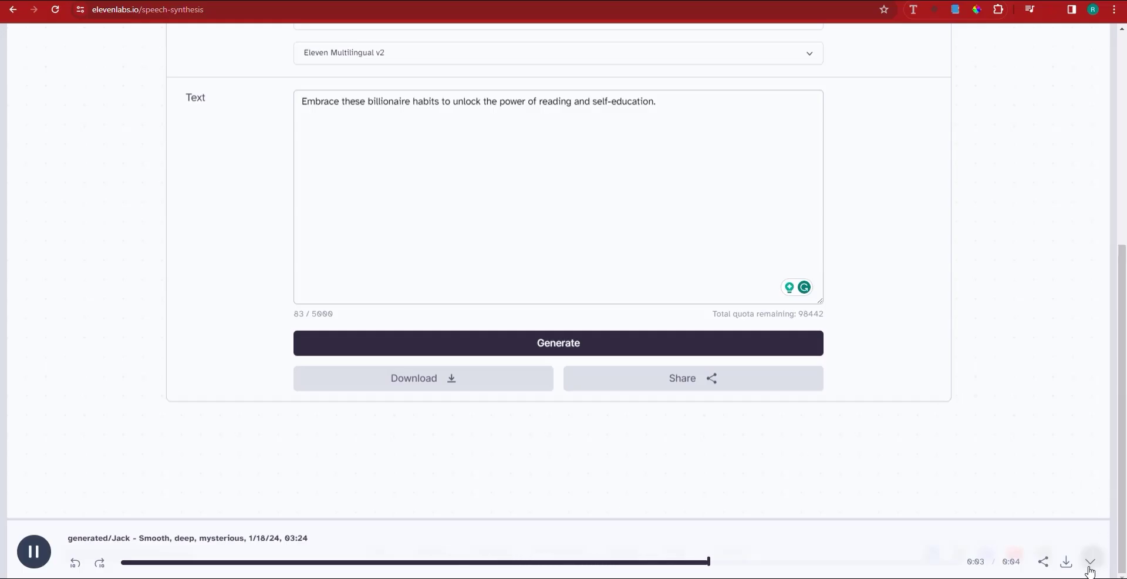
{"action": "left_click", "coordinate": [1066, 562]}
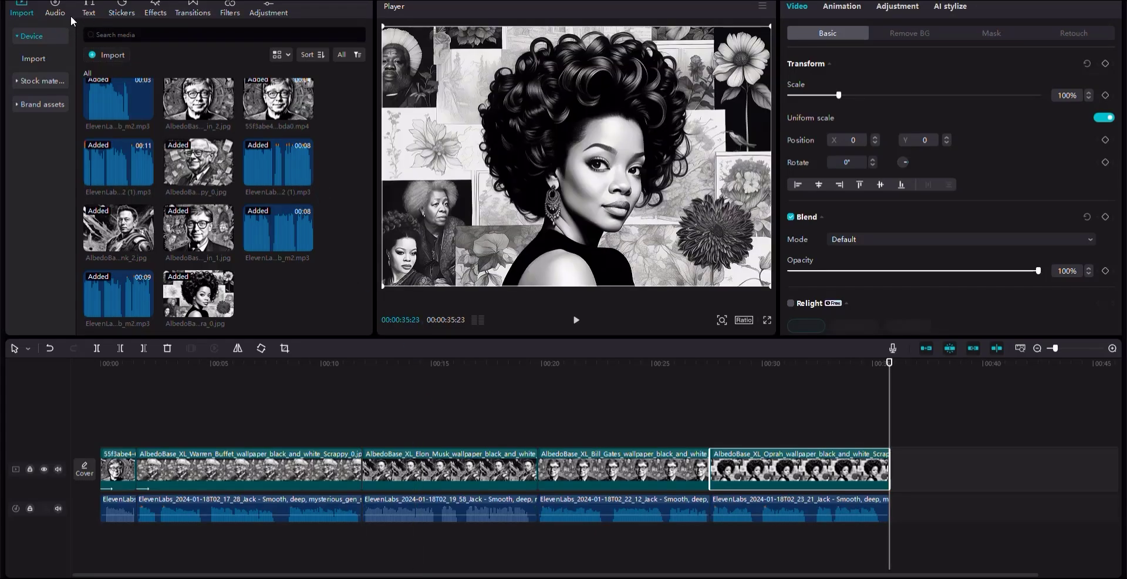
- In CapCut, import the closing voiceover MP3 from Downloads and place it directly after the Oprah Winfrey voiceover
{"action": "left_click", "coordinate": [111, 56]}
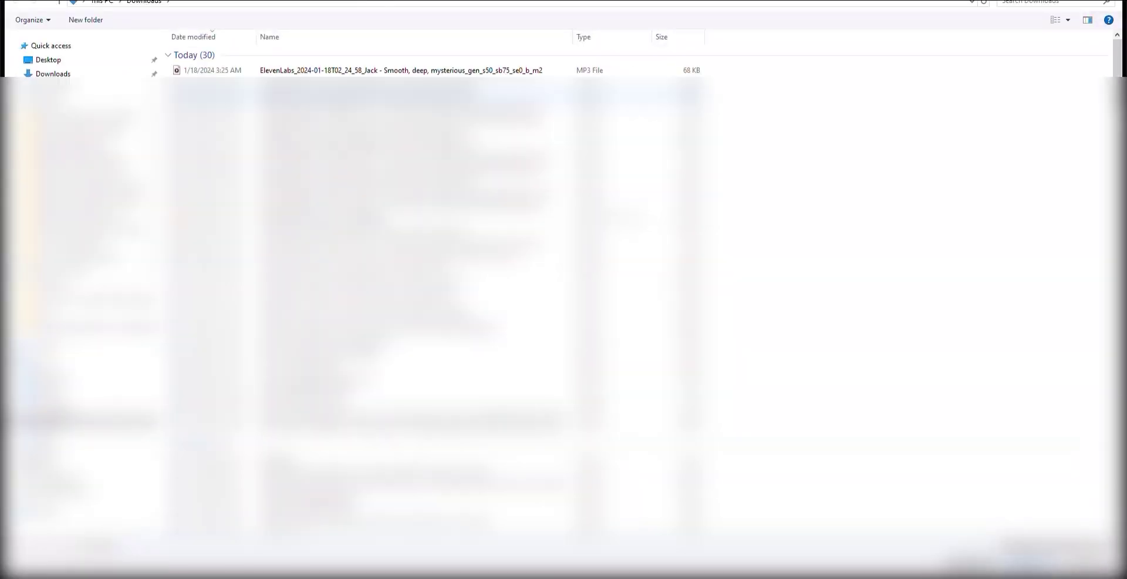
{"action": "left_click", "coordinate": [403, 68]}
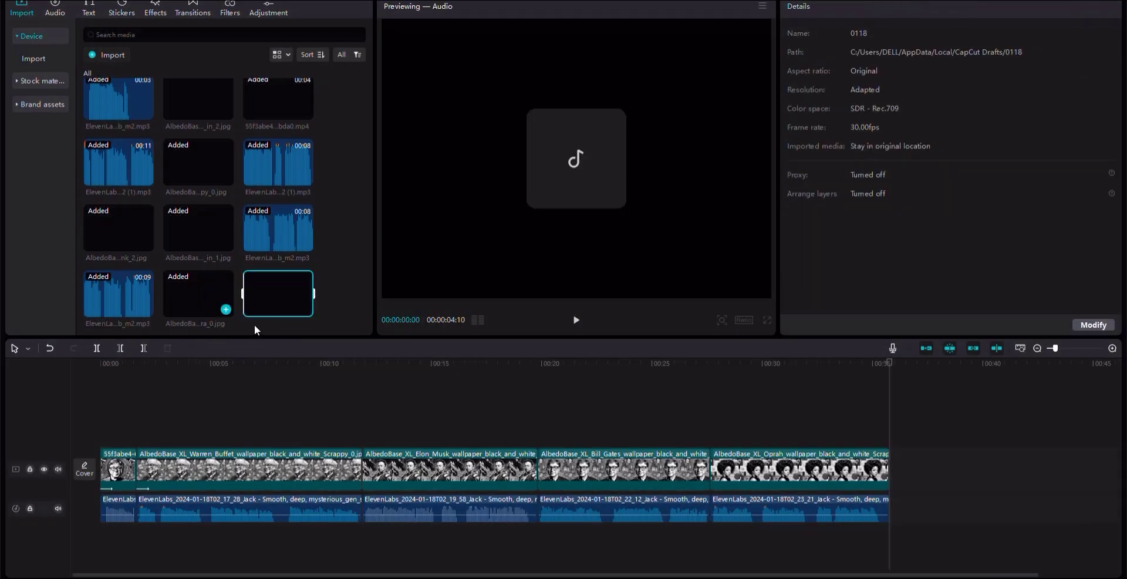
{"action": "left_click_drag", "start_coordinate": [274, 298], "coordinate": [889, 510]}
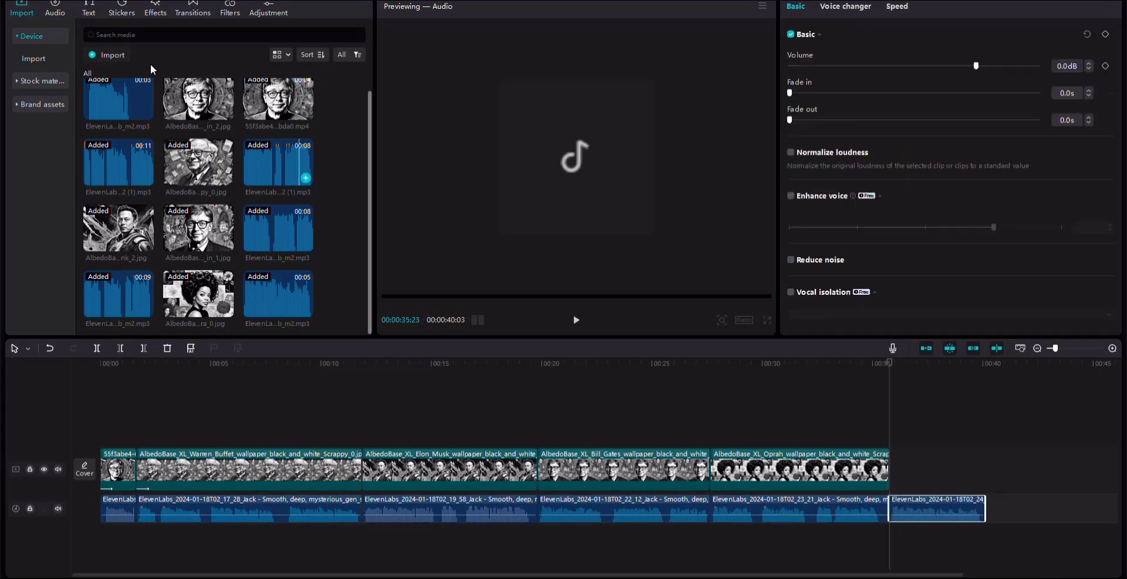
- Import the white-jacket Elon Musk image, place it after the Oprah clip, and trim it to the closing voiceover's end
{"action": "left_click", "coordinate": [109, 55]}
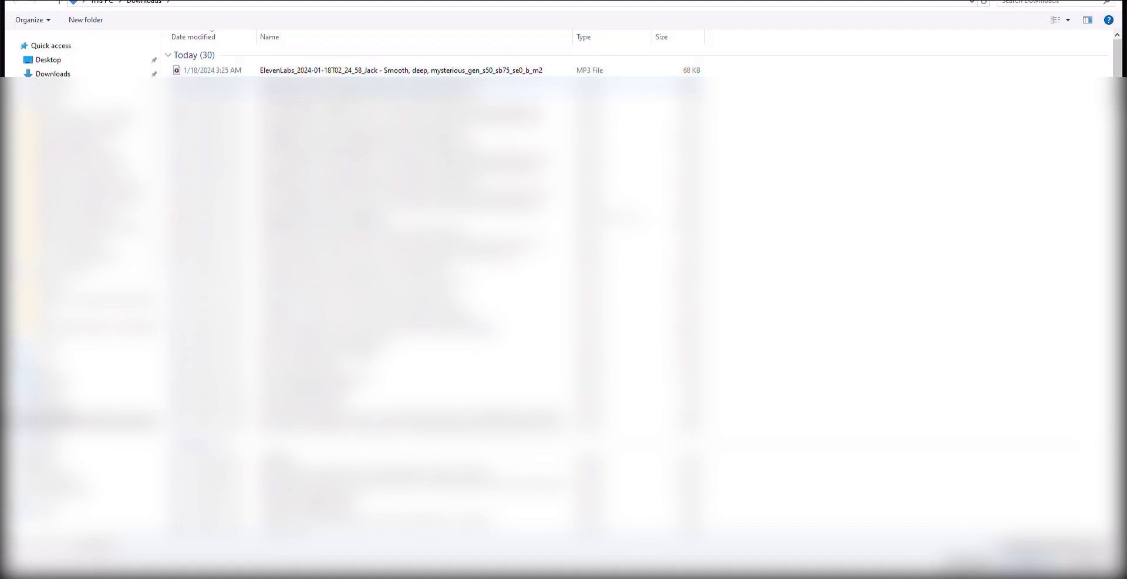
{"action": "left_click", "coordinate": [251, 83]}
{"action": "double_click", "coordinate": [251, 83]}
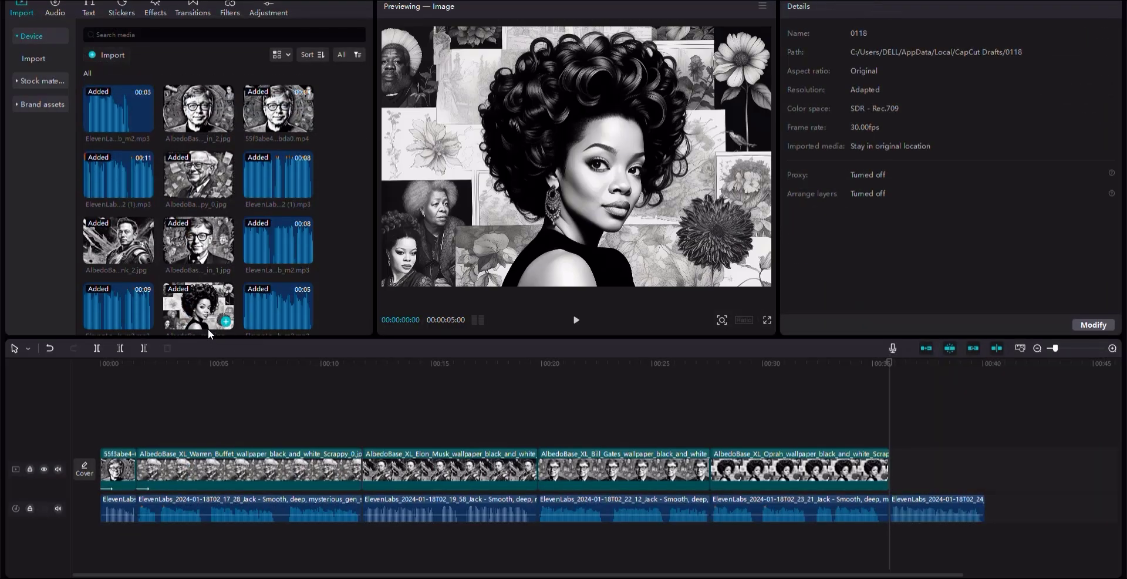
{"action": "left_click_drag", "start_coordinate": [125, 299], "coordinate": [893, 472]}
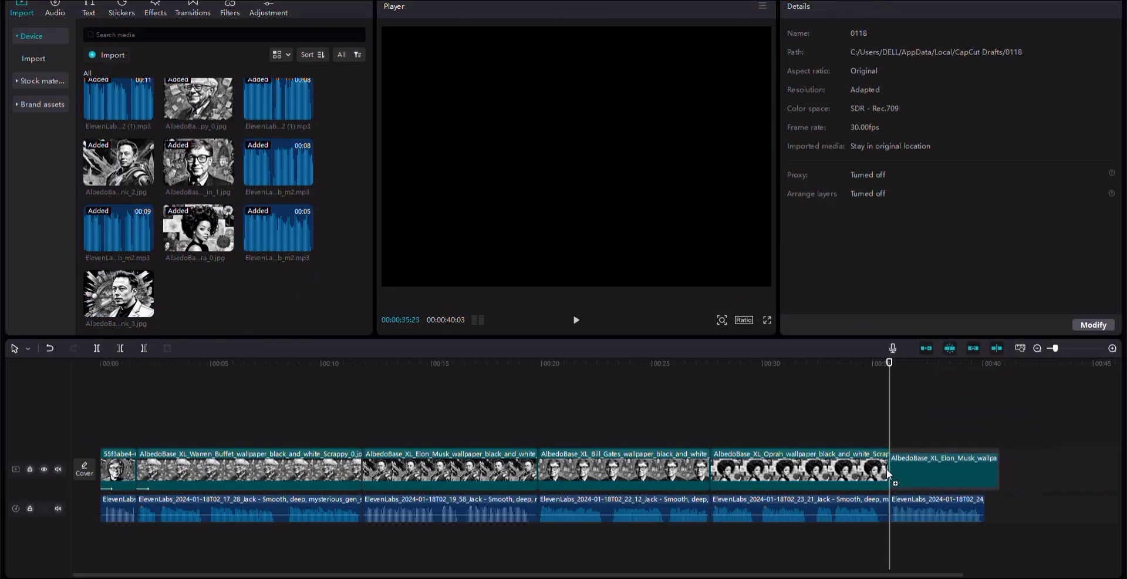
{"action": "left_click_drag", "start_coordinate": [992, 466], "coordinate": [981, 462]}
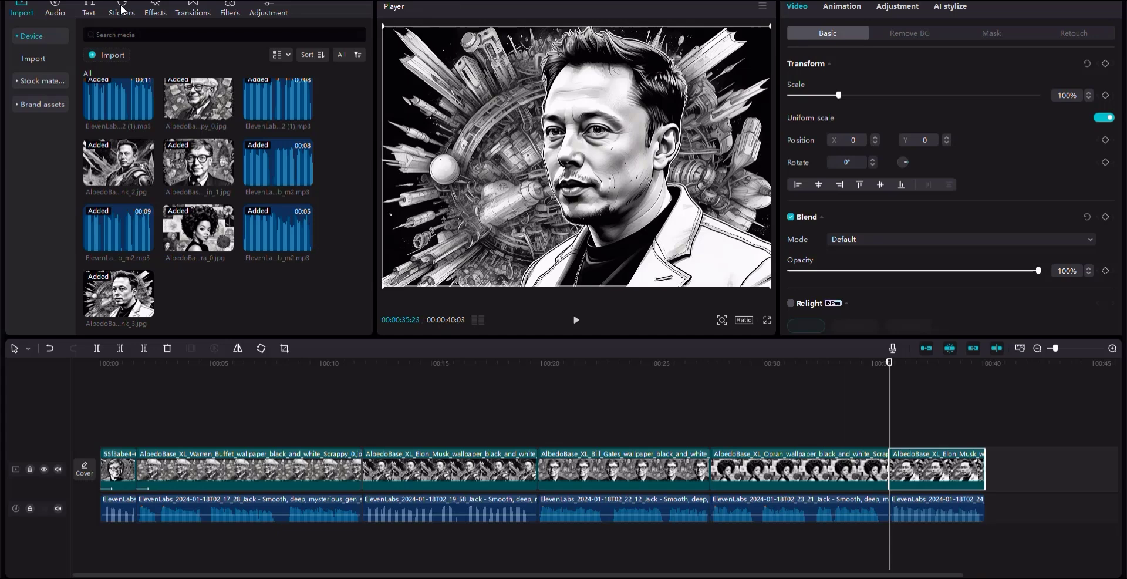
- Add the Shake II transition between the opening clip and the Warren Buffett clip, accepting duplicate frames
{"action": "left_click", "coordinate": [155, 8]}
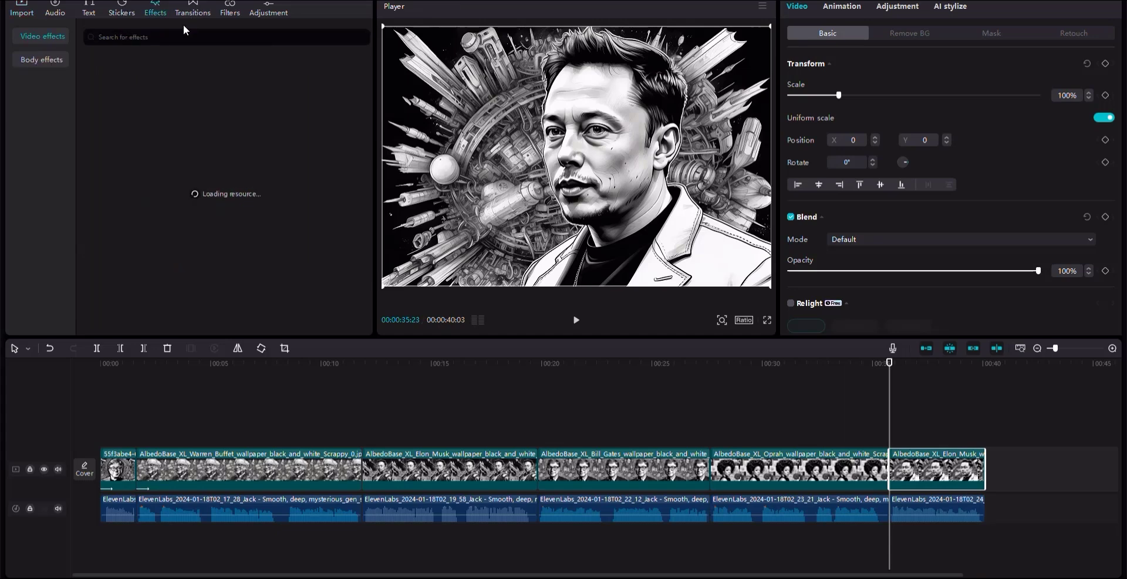
{"action": "left_click", "coordinate": [183, 26]}
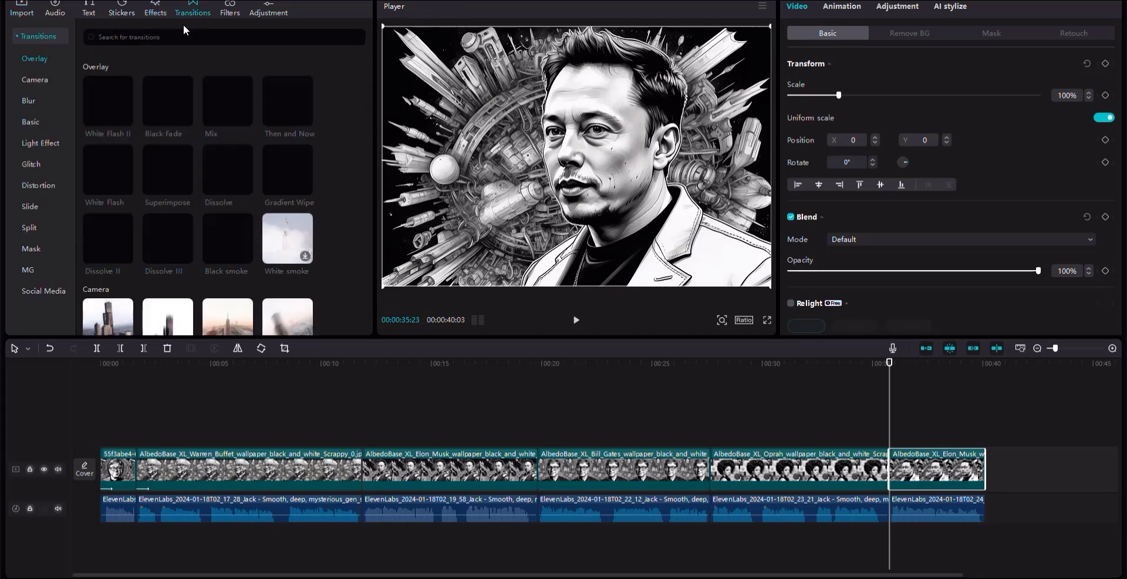
{"action": "scroll", "coordinate": [202, 188], "scroll_direction": "down", "scroll_amount": 3}
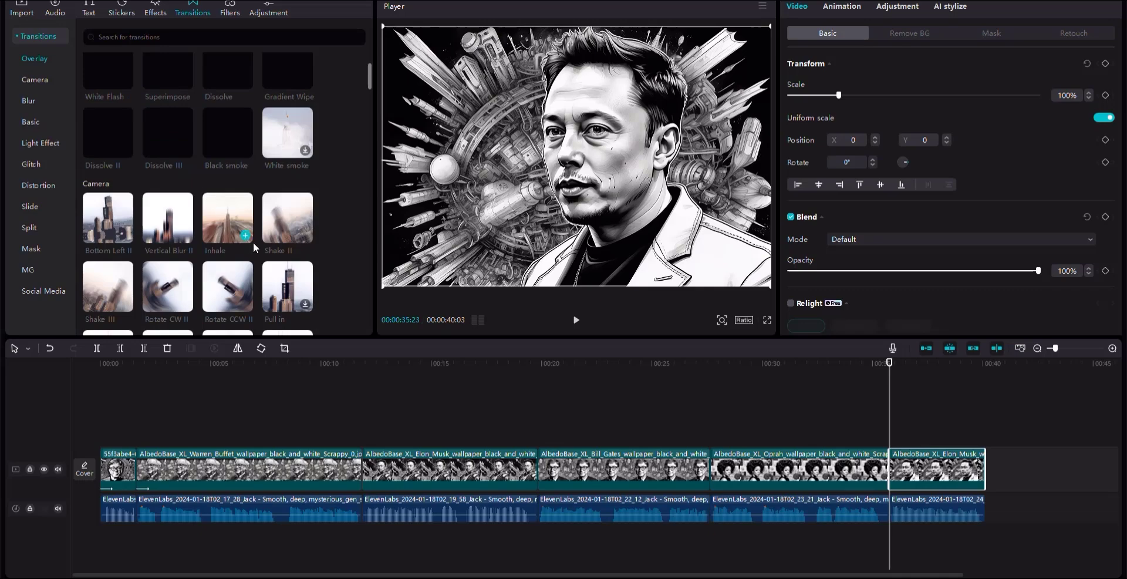
{"action": "left_click", "coordinate": [273, 221]}
{"action": "left_click_drag", "start_coordinate": [274, 220], "coordinate": [123, 468]}
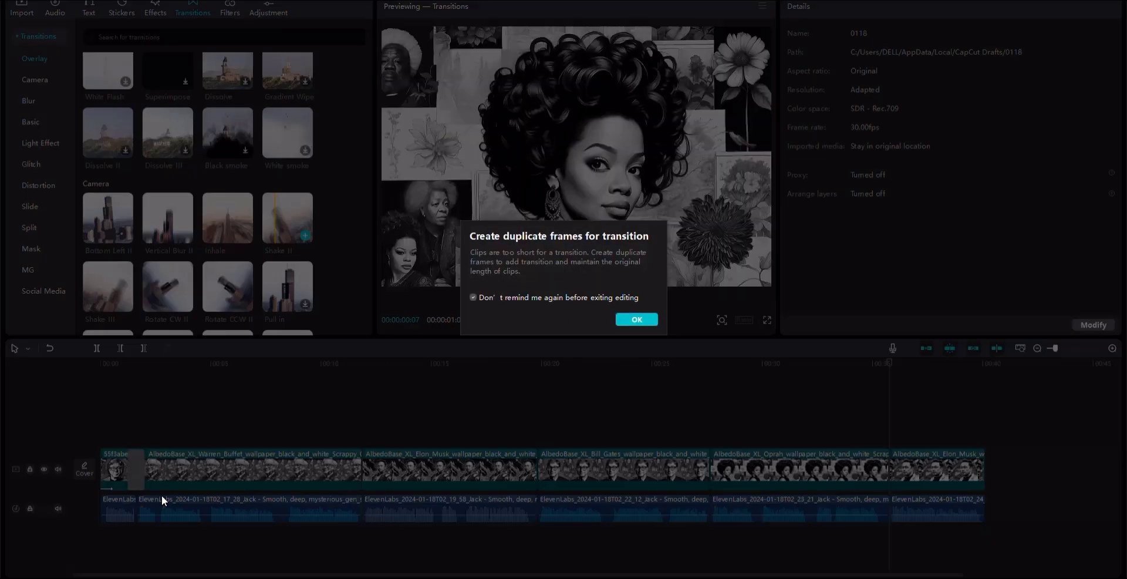
{"action": "left_click", "coordinate": [636, 319]}
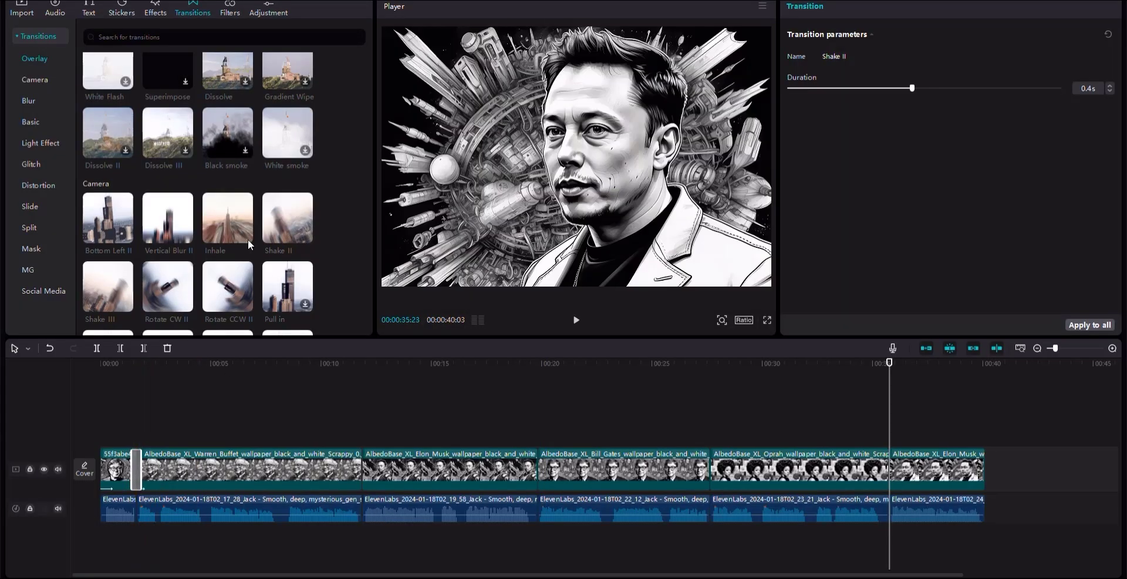
- Add a camera transition between the Warren Buffett and Elon Musk clips, and Shake III between the Elon Musk and Bill Gates clips
{"action": "left_click", "coordinate": [346, 423]}
{"action": "left_click_drag", "start_coordinate": [353, 469], "coordinate": [358, 473]}
{"action": "left_click_drag", "start_coordinate": [108, 294], "coordinate": [499, 439]}
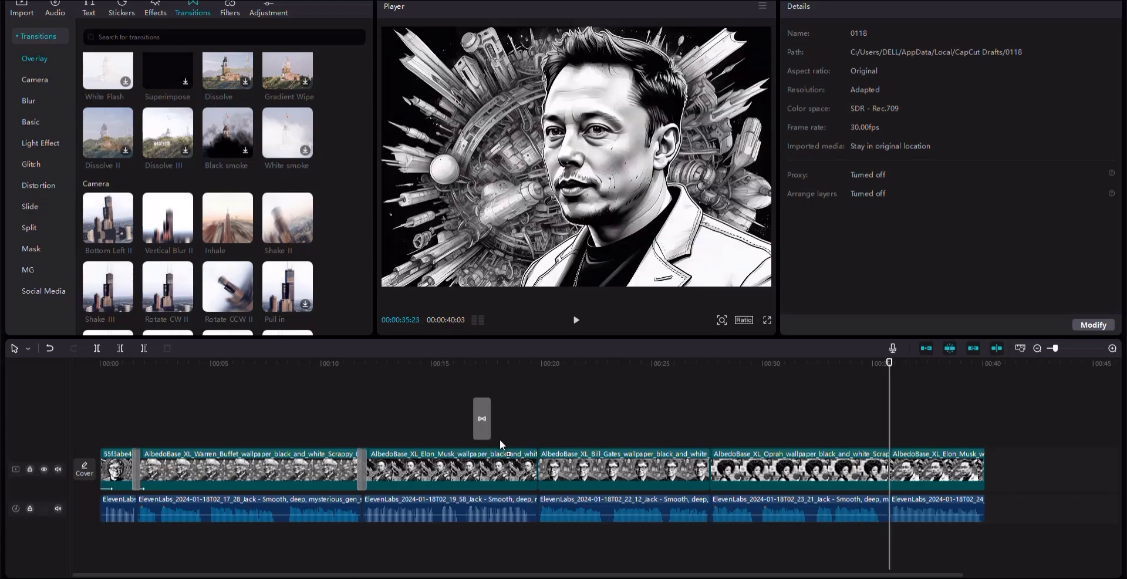
{"action": "left_click_drag", "start_coordinate": [534, 469], "coordinate": [535, 469]}
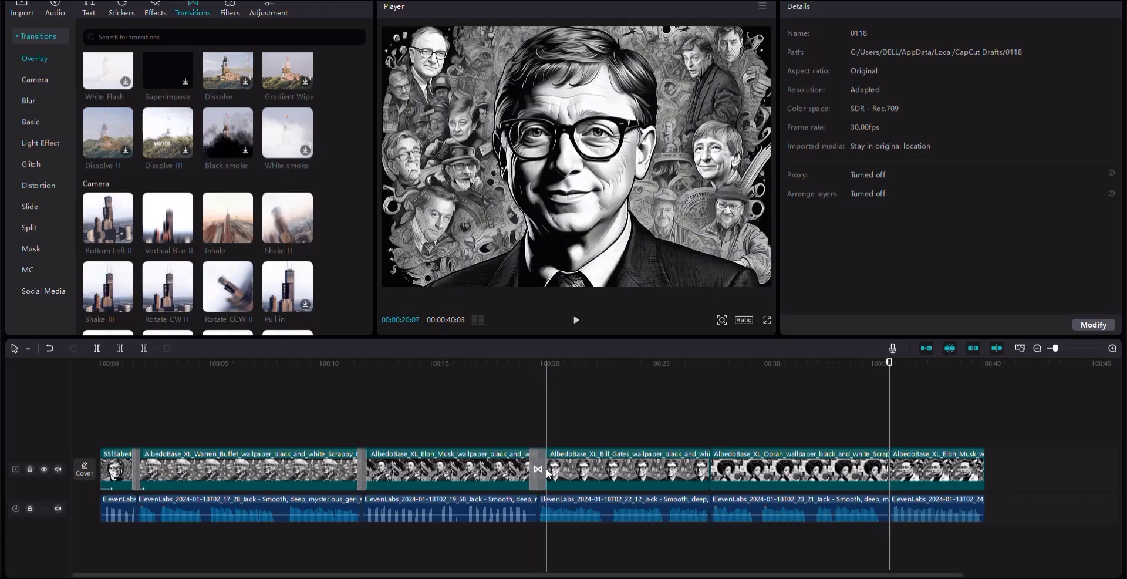
{"action": "left_click", "coordinate": [540, 466]}
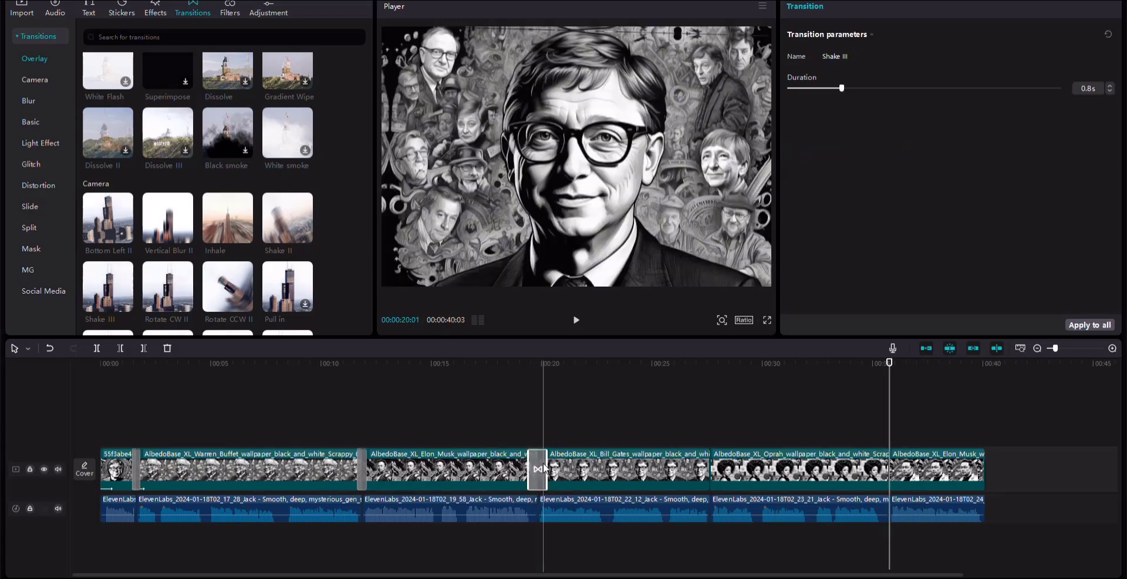
- Add the Rotate CCW II transition between the Bill Gates and Oprah clips, and another camera transition before the closing Elon Musk clip
{"action": "scroll", "coordinate": [230, 272], "scroll_direction": "down", "scroll_amount": 3}
{"action": "mouse_move", "coordinate": [230, 271]}
{"action": "left_mouse_down"}
{"action": "mouse_move", "coordinate": [706, 376]}
{"action": "mouse_move", "coordinate": [715, 470]}
{"action": "mouse_move", "coordinate": [704, 467]}
{"action": "left_mouse_up"}
{"action": "left_click", "coordinate": [710, 467]}
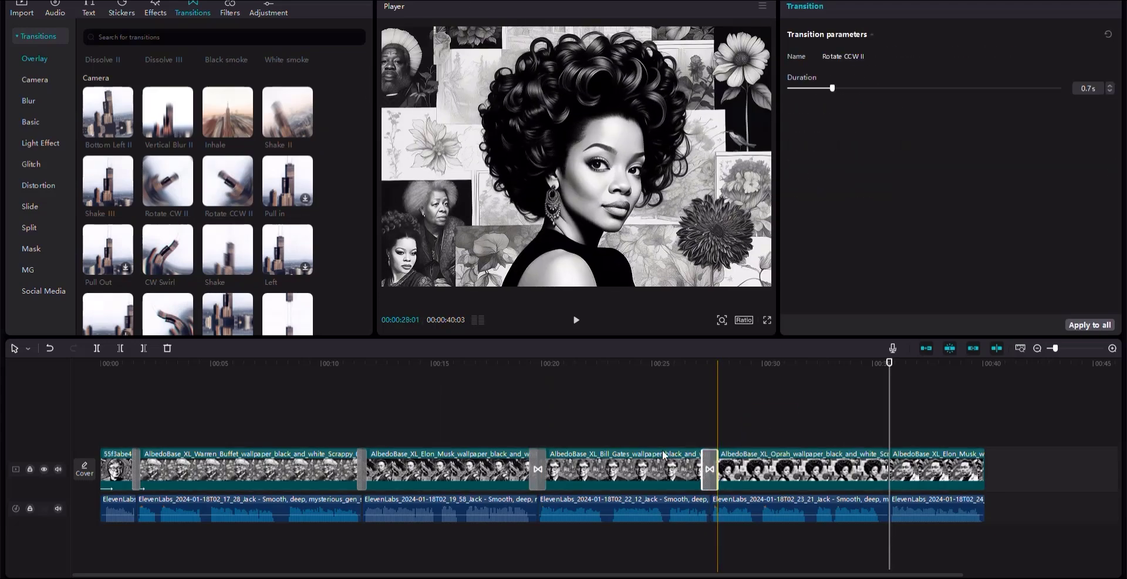
{"action": "scroll", "coordinate": [172, 253], "scroll_direction": "down", "scroll_amount": 3}
{"action": "mouse_move", "coordinate": [172, 253]}
{"action": "left_mouse_down"}
{"action": "mouse_move", "coordinate": [817, 420]}
{"action": "mouse_move", "coordinate": [889, 469]}
{"action": "left_mouse_up"}
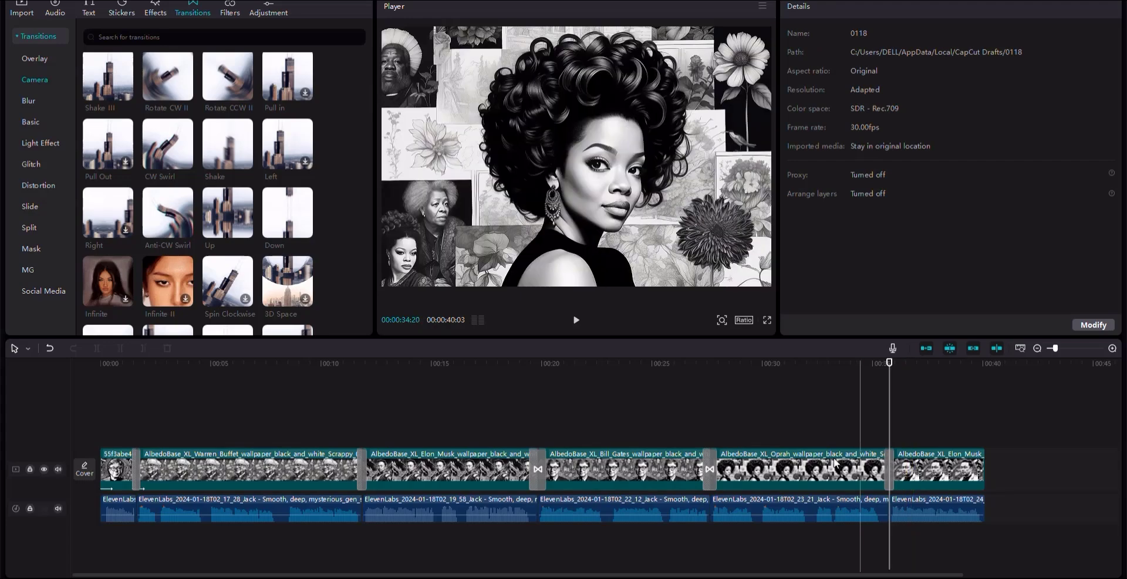
- Return the playhead to the start of the timeline and set the project's aspect ratio to 9:16
{"action": "left_click_drag", "start_coordinate": [238, 381], "coordinate": [463, 402]}
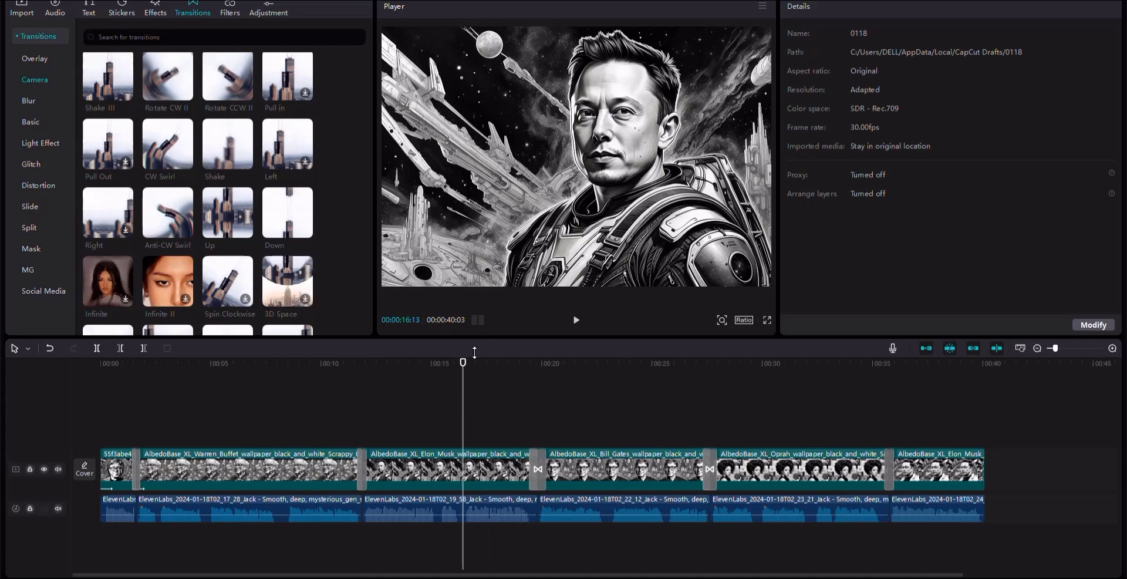
{"action": "left_click_drag", "start_coordinate": [465, 369], "coordinate": [100, 368]}
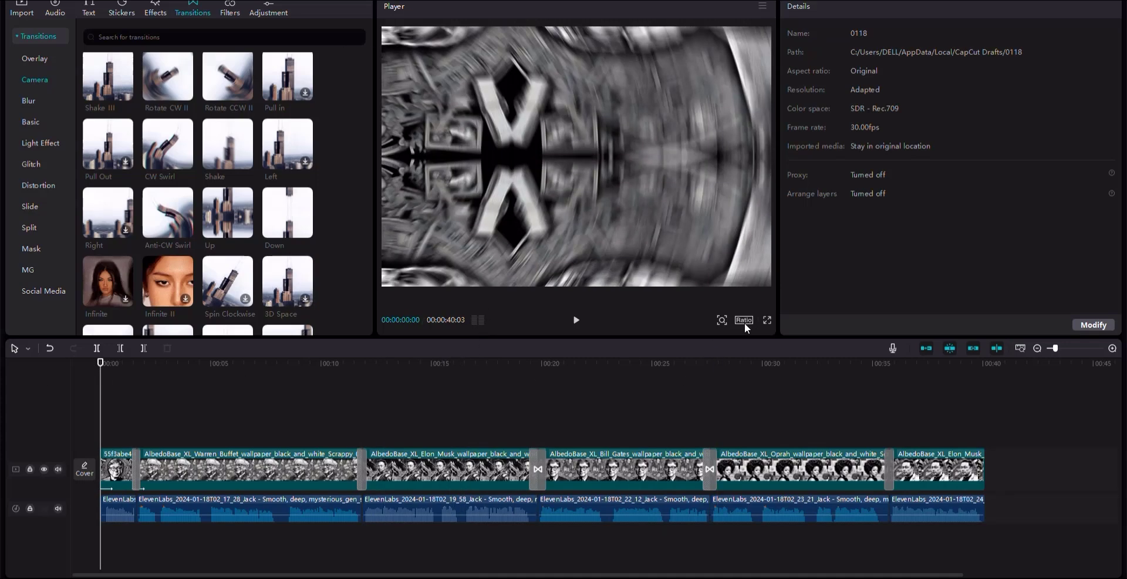
{"action": "left_click", "coordinate": [744, 320]}
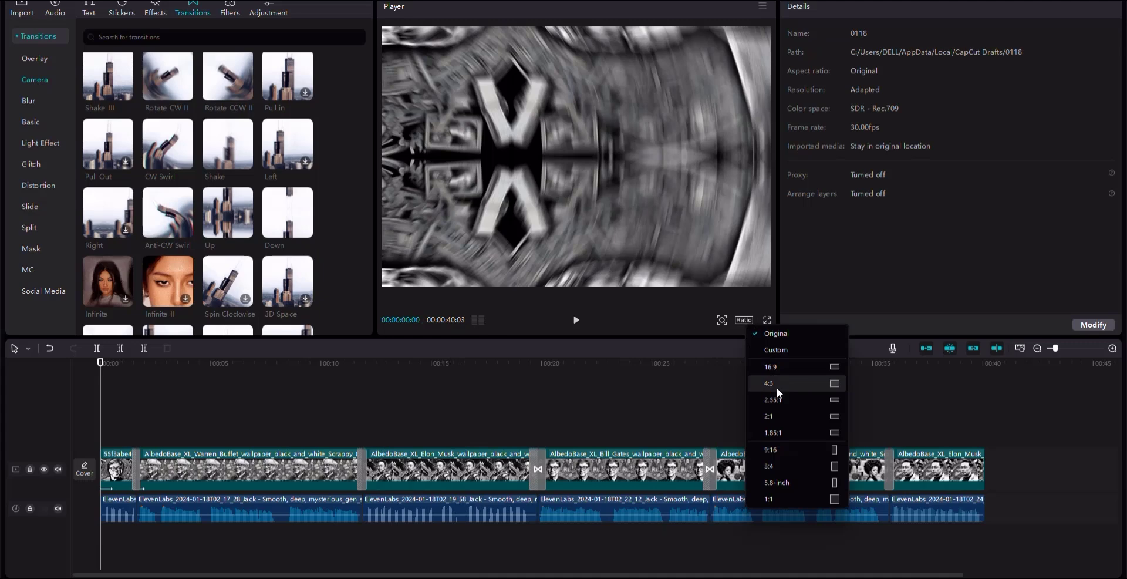
{"action": "left_click", "coordinate": [789, 451]}
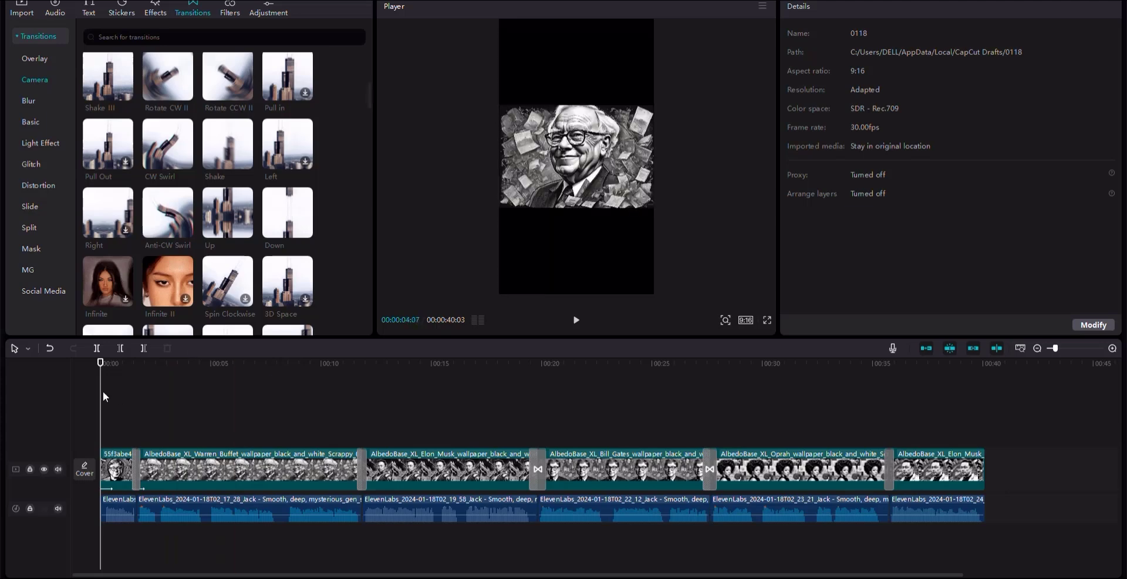
- Enlarge the opening clip to fill the vertical frame, and scale the Warren Buffett image to 281% and reposition it
{"action": "left_click_drag", "start_coordinate": [100, 369], "coordinate": [113, 372]}
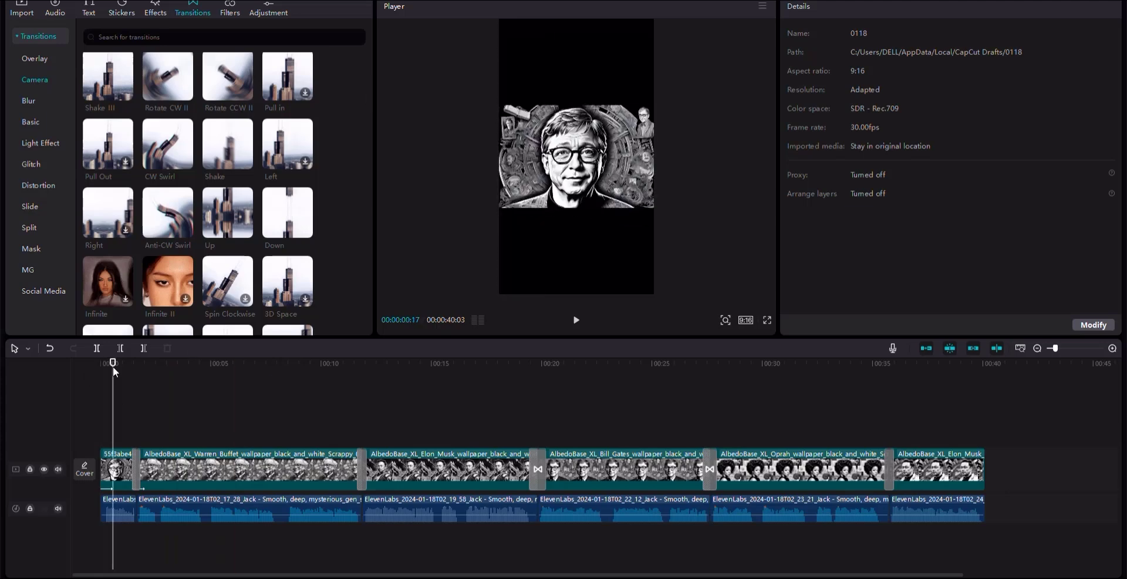
{"action": "left_click", "coordinate": [126, 479]}
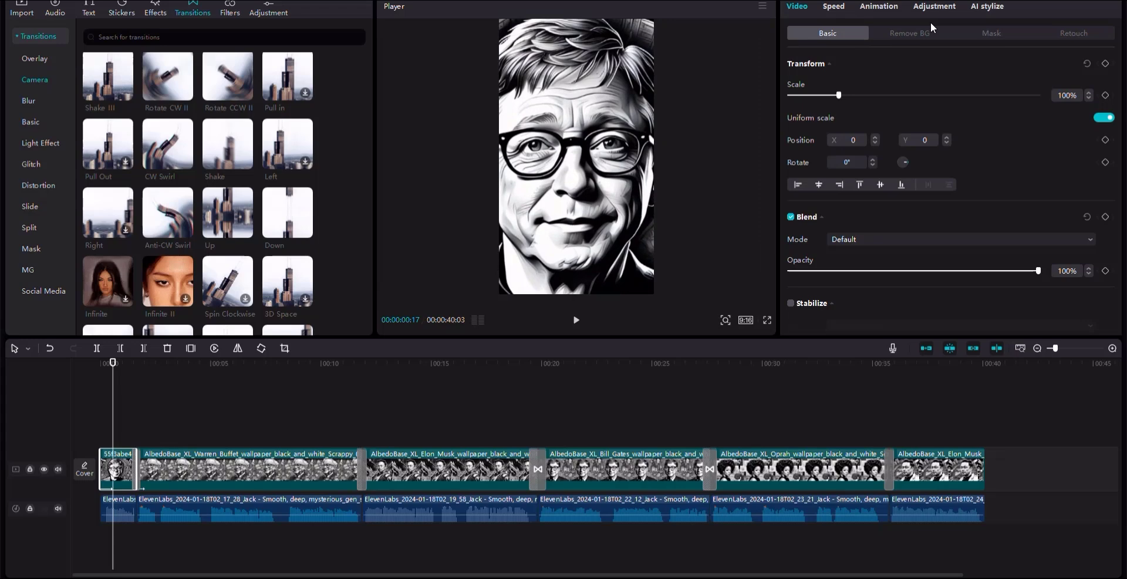
{"action": "left_click", "coordinate": [191, 383]}
{"action": "left_click", "coordinate": [212, 475]}
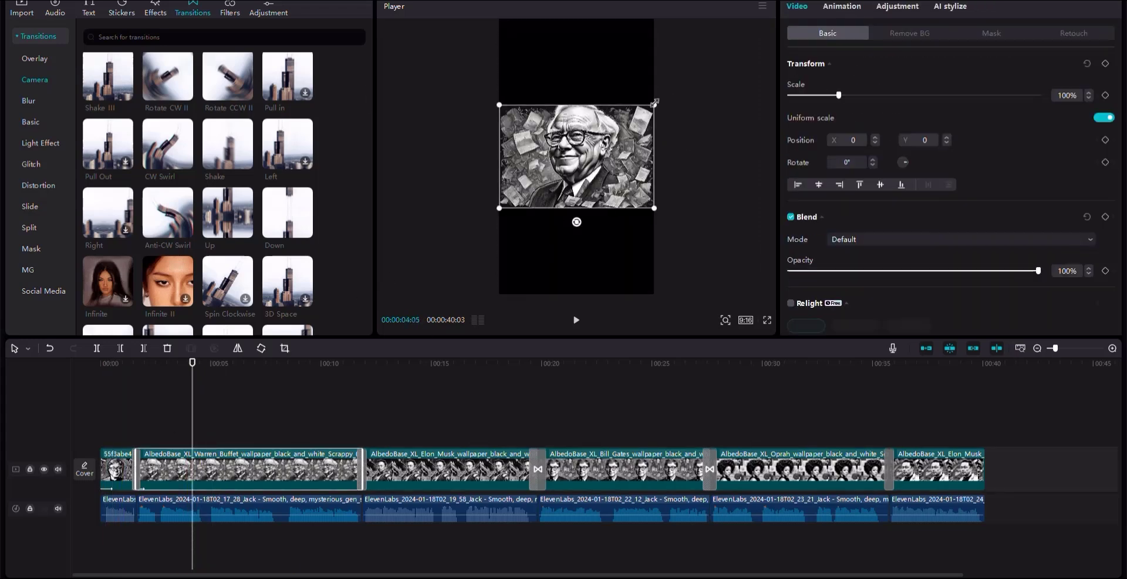
{"action": "left_click_drag", "start_coordinate": [654, 102], "coordinate": [861, 7]}
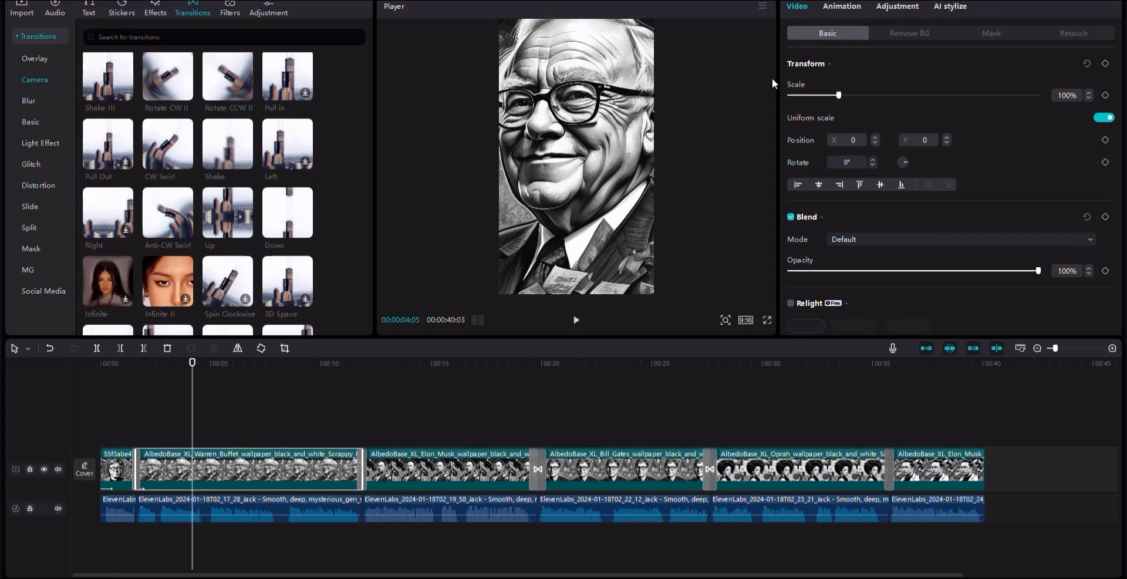
{"action": "left_click_drag", "start_coordinate": [582, 169], "coordinate": [582, 187]}
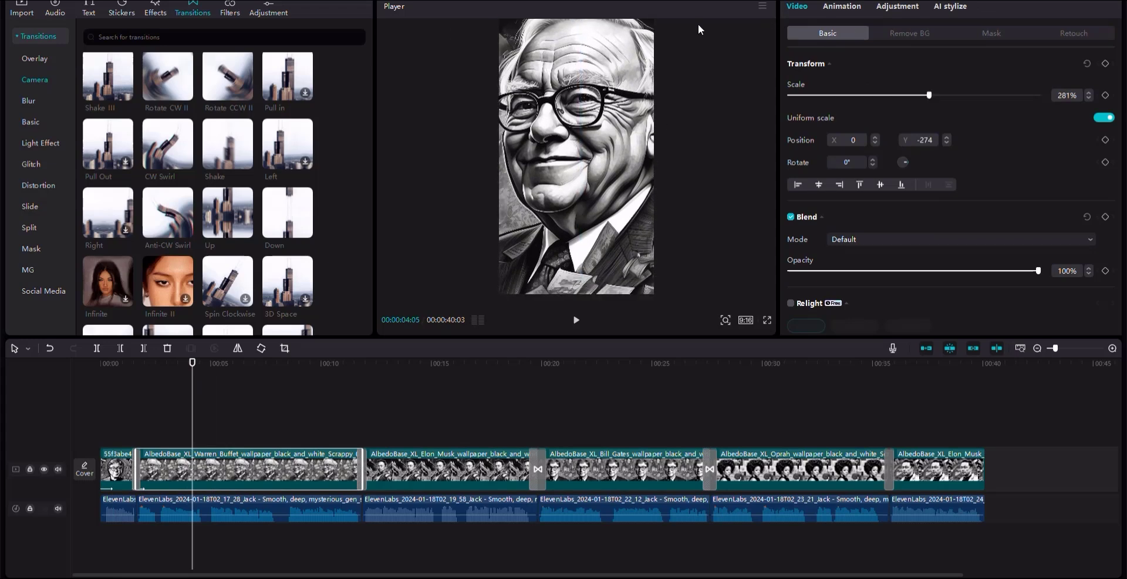
{"action": "left_click_drag", "start_coordinate": [632, 280], "coordinate": [596, 262]}
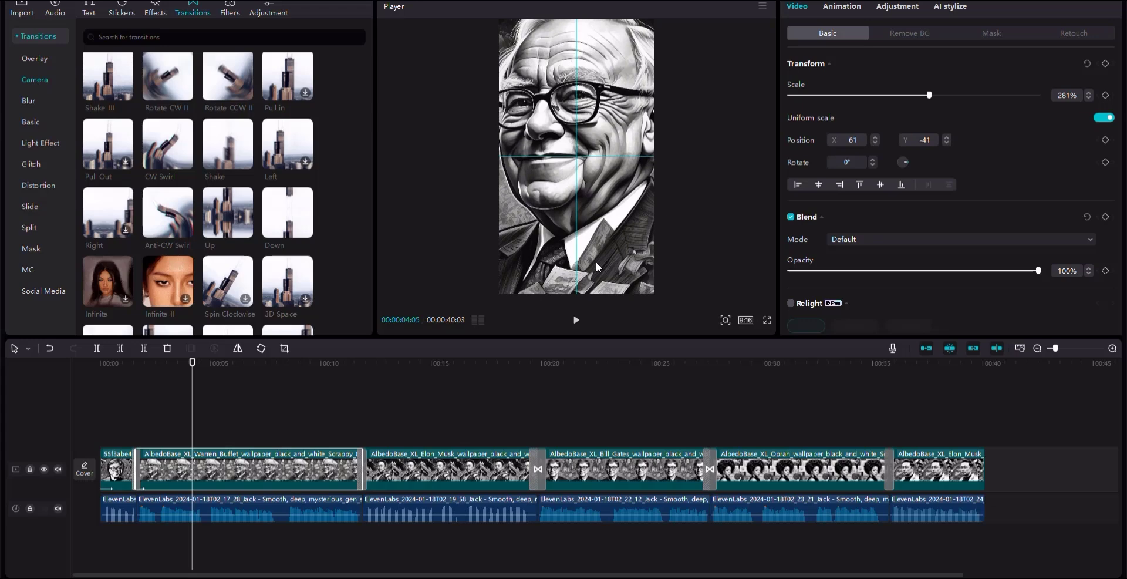
- Scale the first Elon Musk image to 304% and shift it so the face is centred in the vertical frame
{"action": "left_click", "coordinate": [430, 417]}
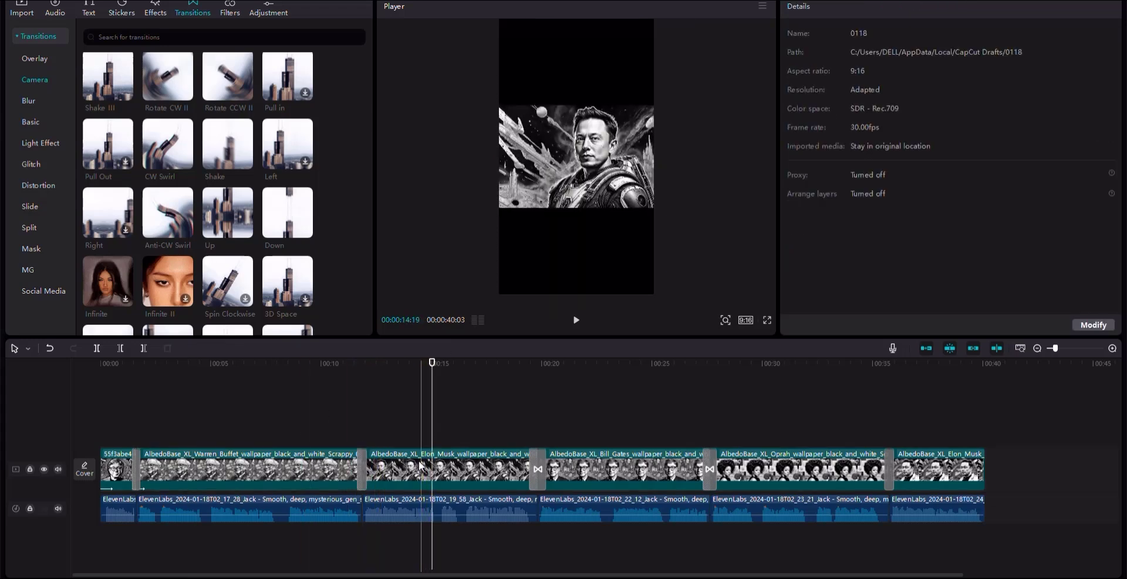
{"action": "left_click", "coordinate": [564, 195]}
{"action": "left_click_drag", "start_coordinate": [649, 105], "coordinate": [810, 24]}
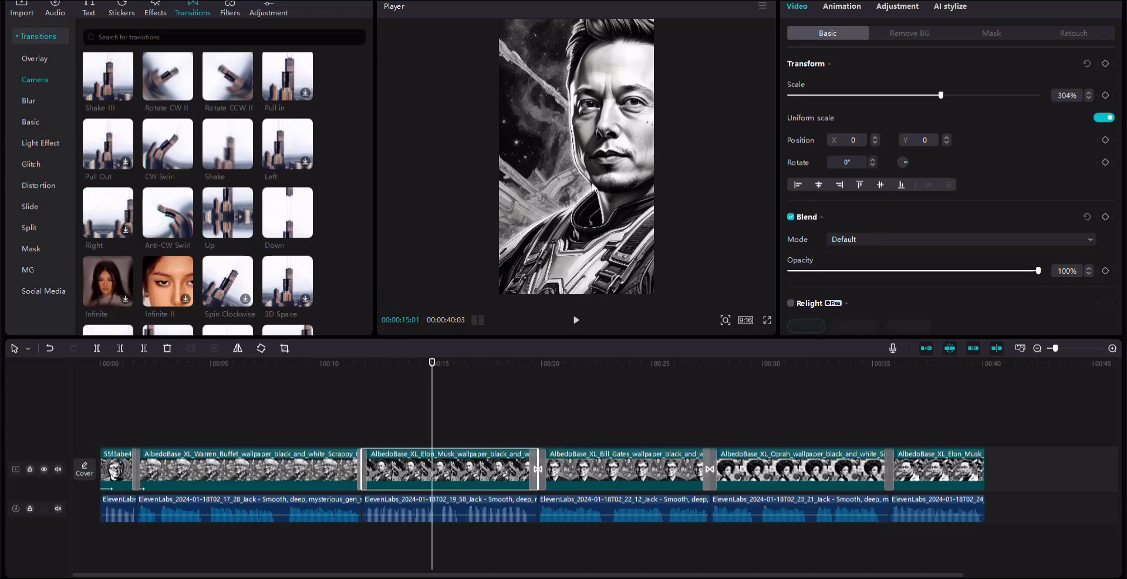
{"action": "left_click_drag", "start_coordinate": [595, 188], "coordinate": [562, 189]}
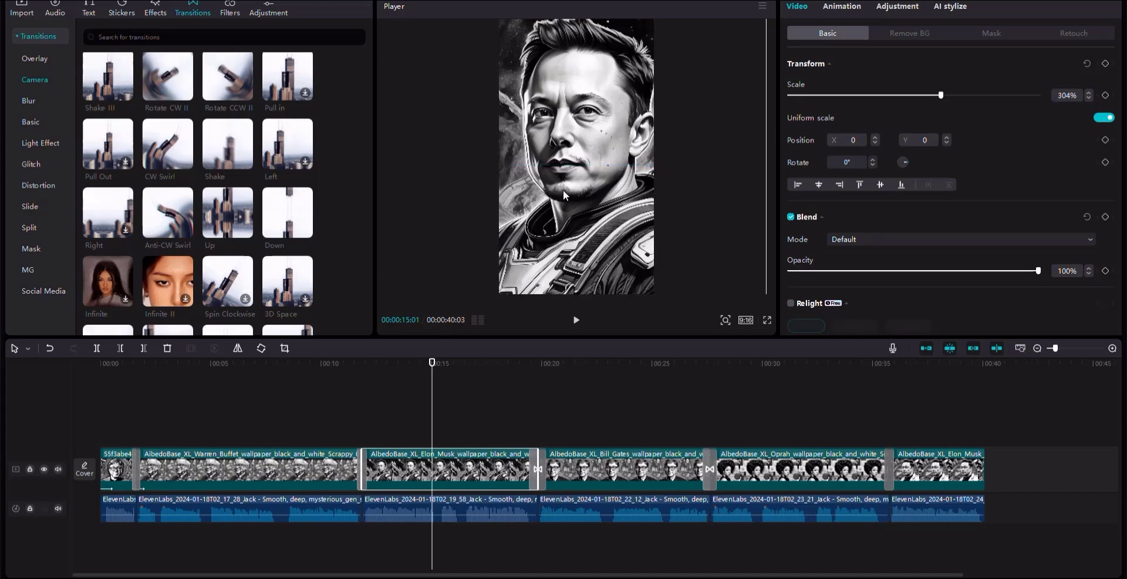
- Scale the Bill Gates image to 280% to fill the frame and shift it horizontally to X 119
{"action": "left_click", "coordinate": [579, 362]}
{"action": "left_click", "coordinate": [601, 475]}
{"action": "left_click_drag", "start_coordinate": [656, 101], "coordinate": [881, 5]}
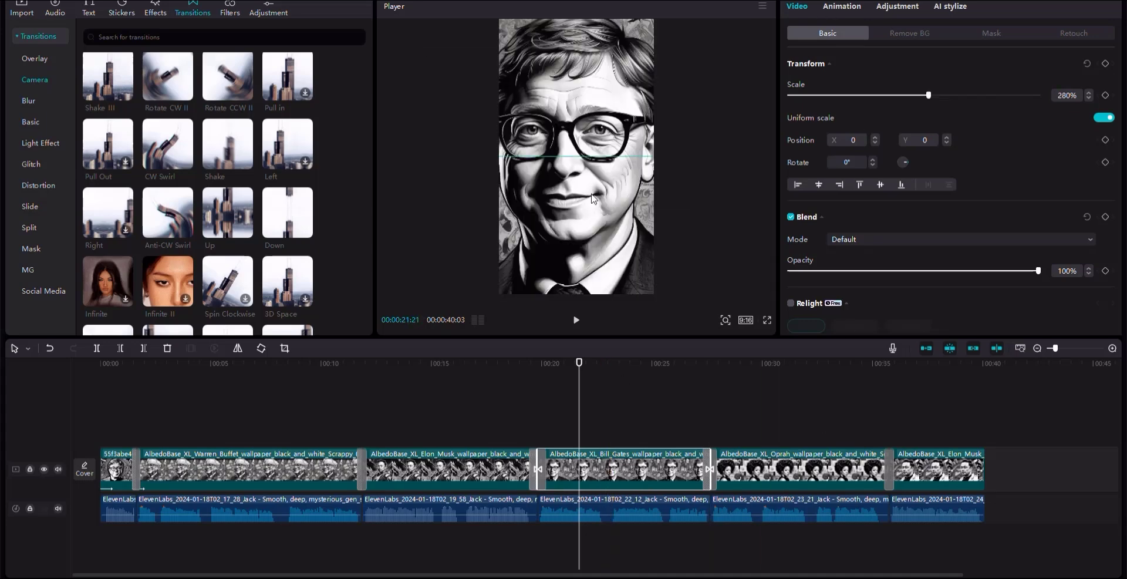
{"action": "left_click_drag", "start_coordinate": [587, 197], "coordinate": [595, 197]}
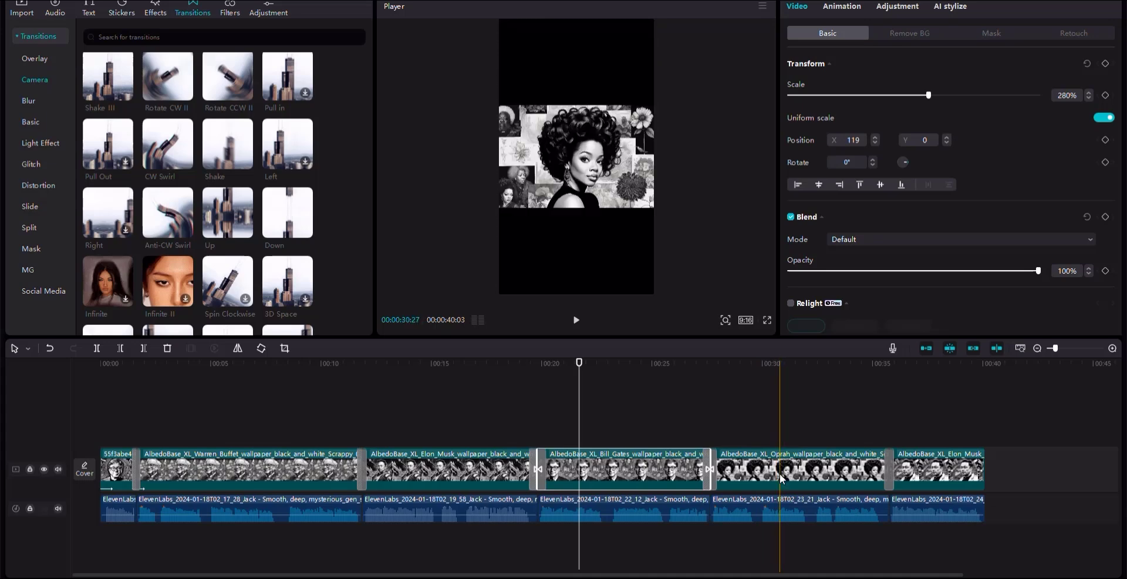
- Scale the Oprah image to 316% so it fills the vertical frame and position the face within it
{"action": "left_click", "coordinate": [784, 379]}
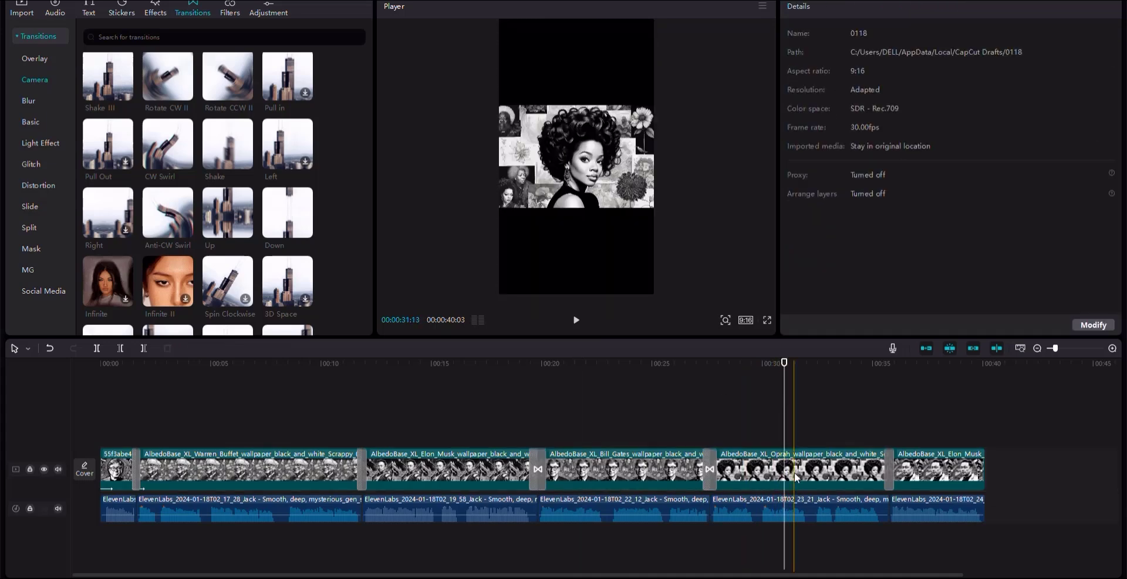
{"action": "left_click", "coordinate": [794, 471]}
{"action": "left_click_drag", "start_coordinate": [667, 97], "coordinate": [763, 23]}
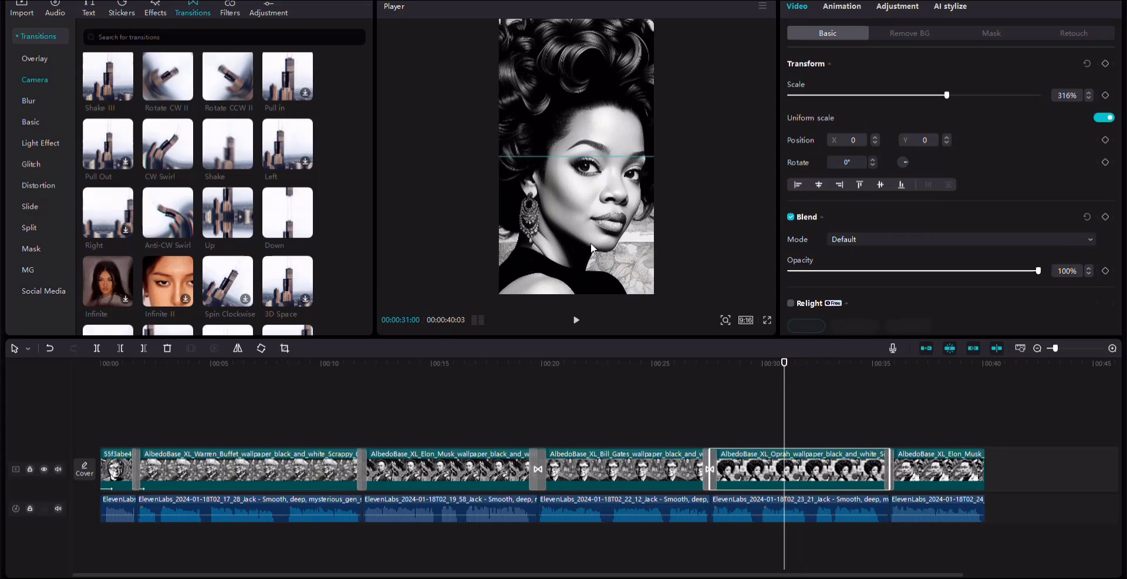
- Scale the closing Elon Musk image to 298% and shift it horizontally to X -397 to centre the face
{"action": "left_click", "coordinate": [930, 405]}
{"action": "left_click", "coordinate": [948, 474]}
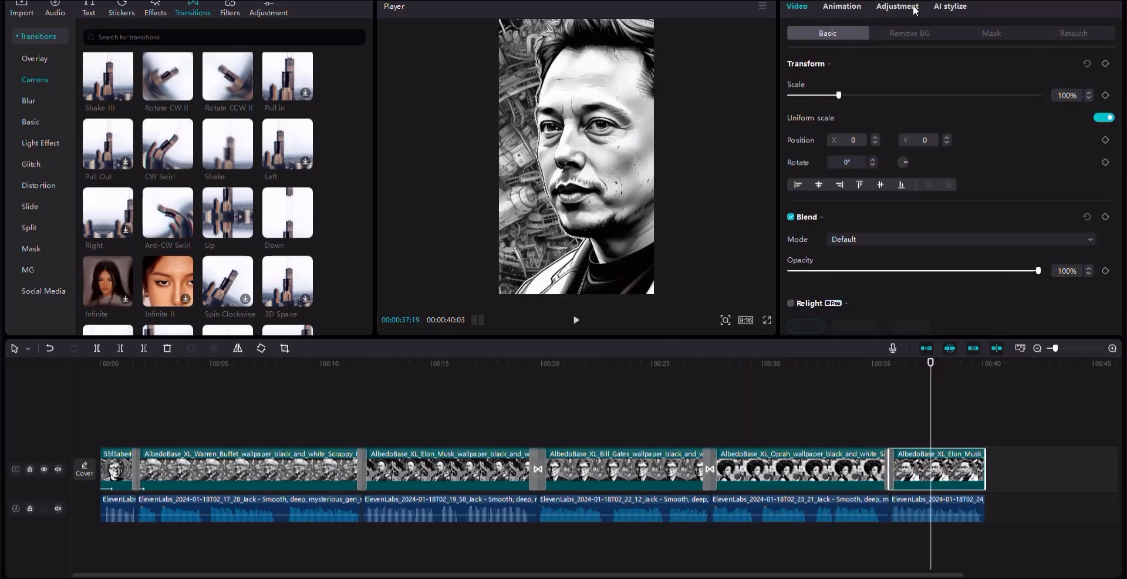
{"action": "left_click_drag", "start_coordinate": [572, 213], "coordinate": [544, 211]}
- Return the playhead to the start and generate automatic captions from the voiceovers in English
{"action": "left_click", "coordinate": [390, 362]}
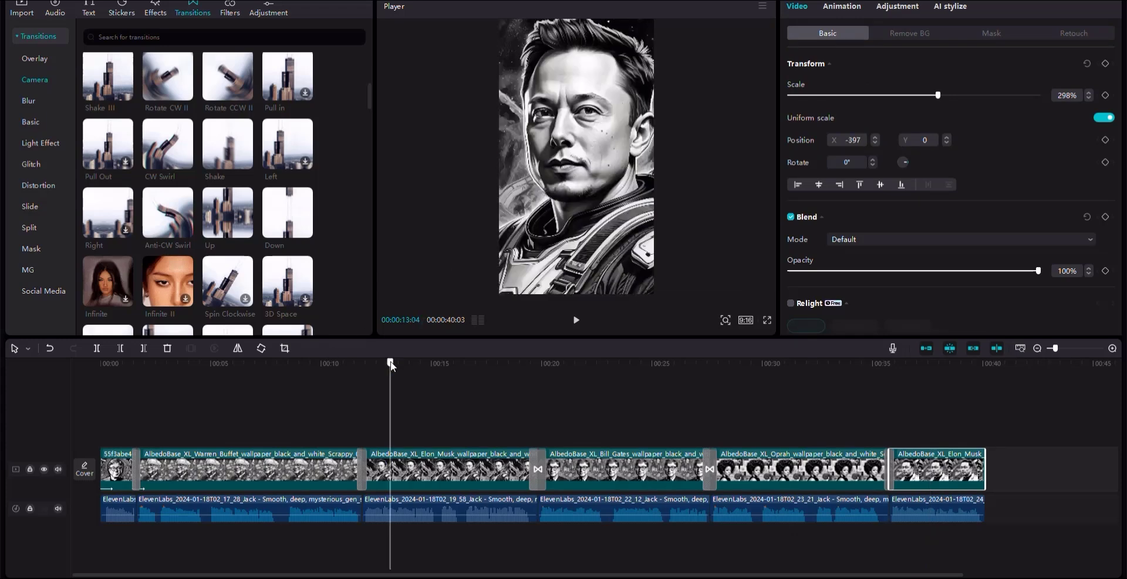
{"action": "left_click_drag", "start_coordinate": [390, 363], "coordinate": [5, 375]}
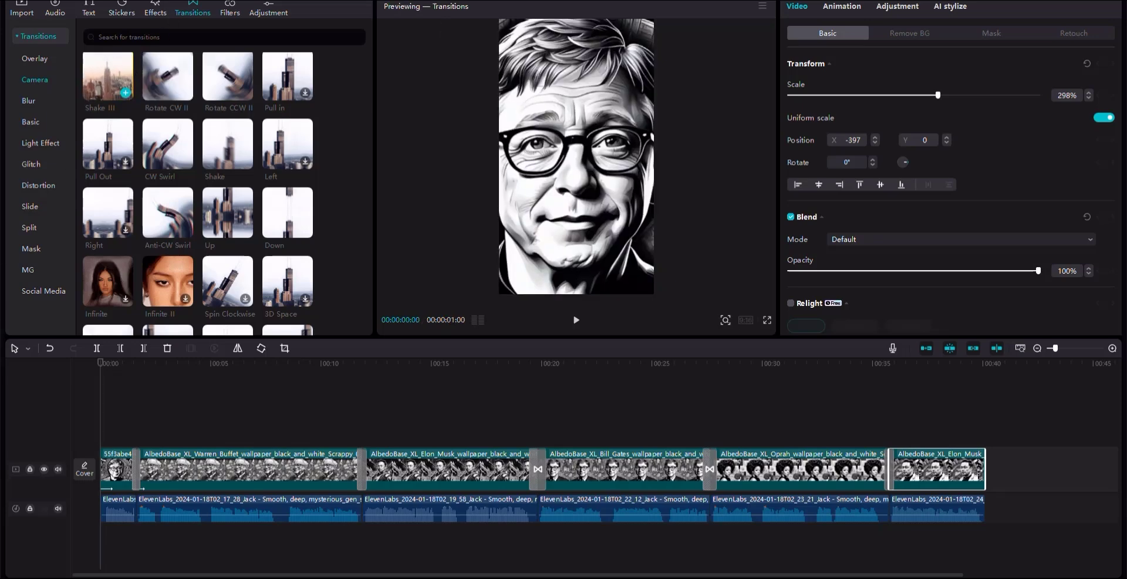
{"action": "left_click", "coordinate": [88, 10]}
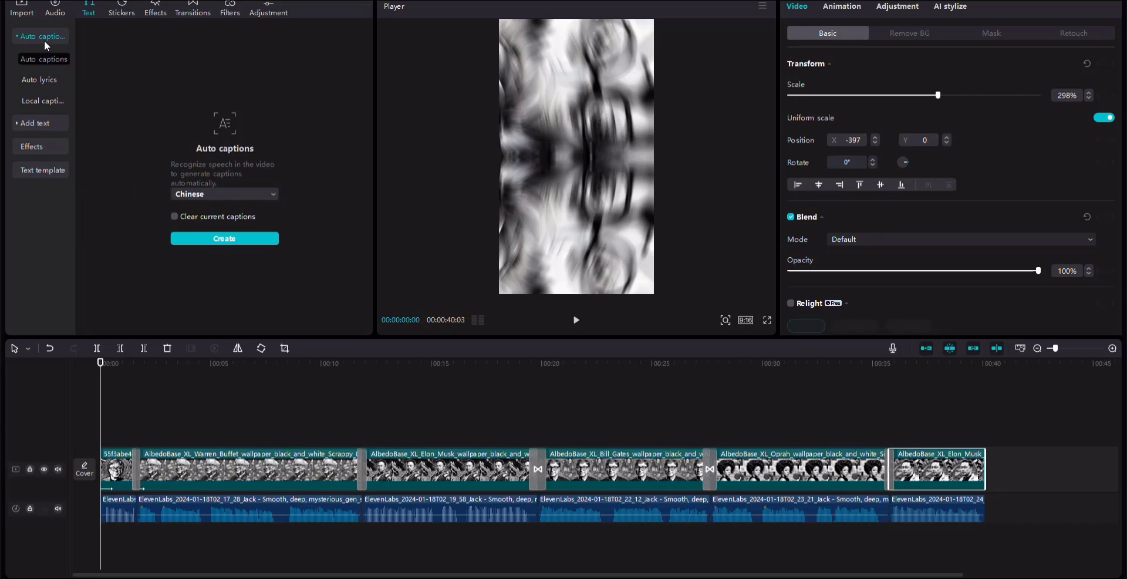
{"action": "left_click", "coordinate": [229, 198]}
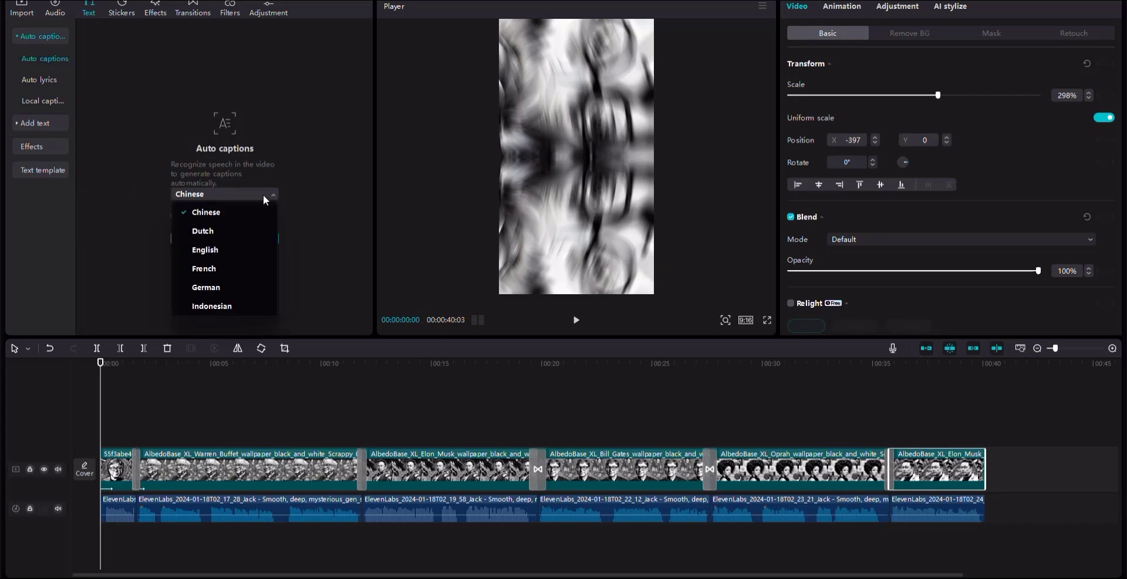
{"action": "left_click", "coordinate": [221, 251]}
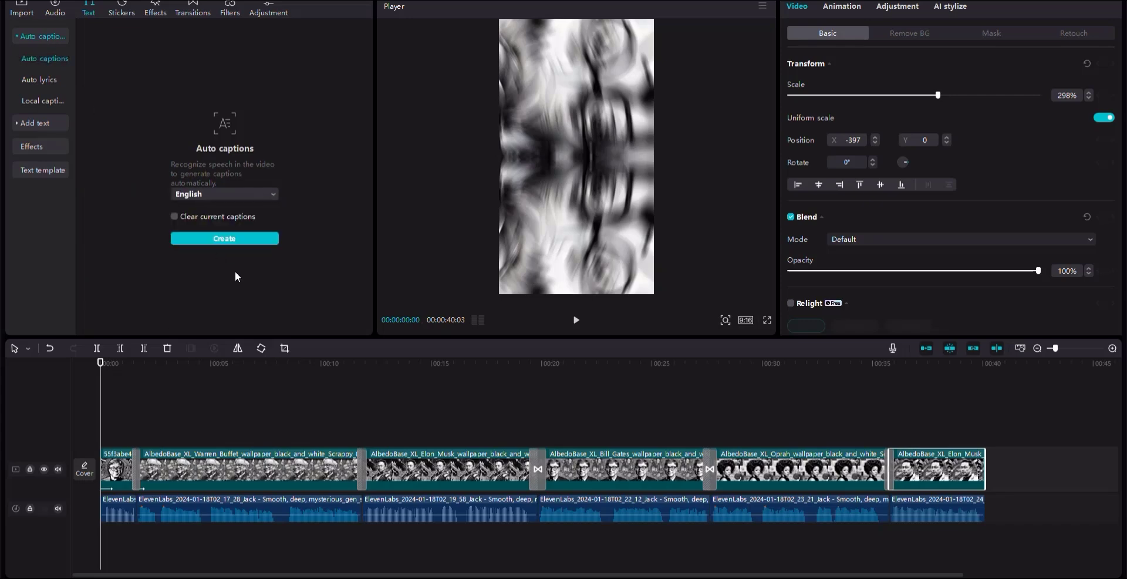
{"action": "left_click", "coordinate": [228, 237]}
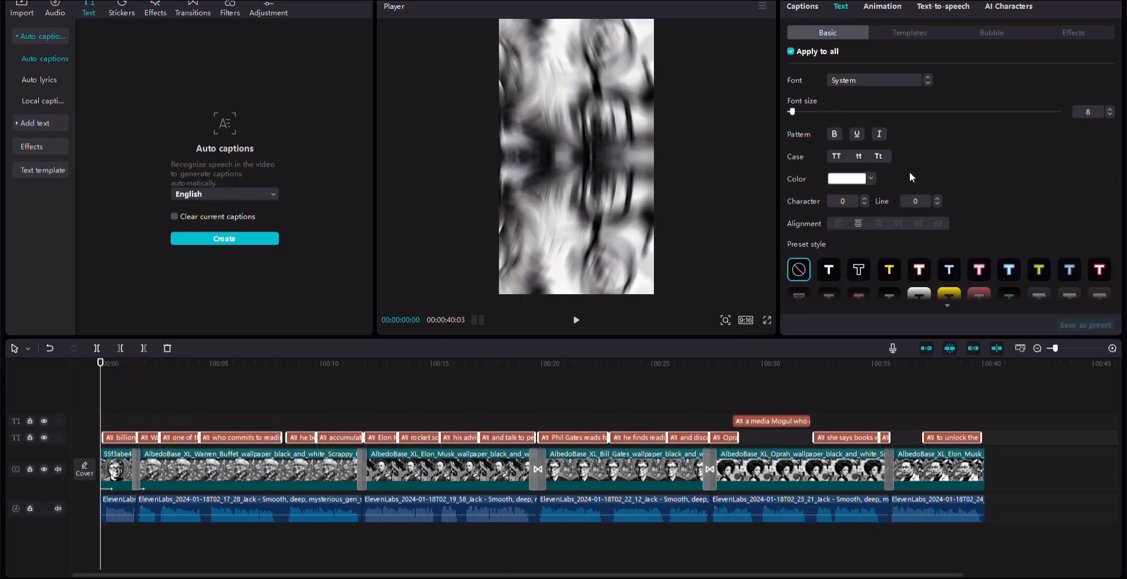
- Apply the yellow preset style with black outline to all captions and set their font size to 16
{"action": "scroll", "coordinate": [882, 224], "scroll_direction": "down", "scroll_amount": 3}
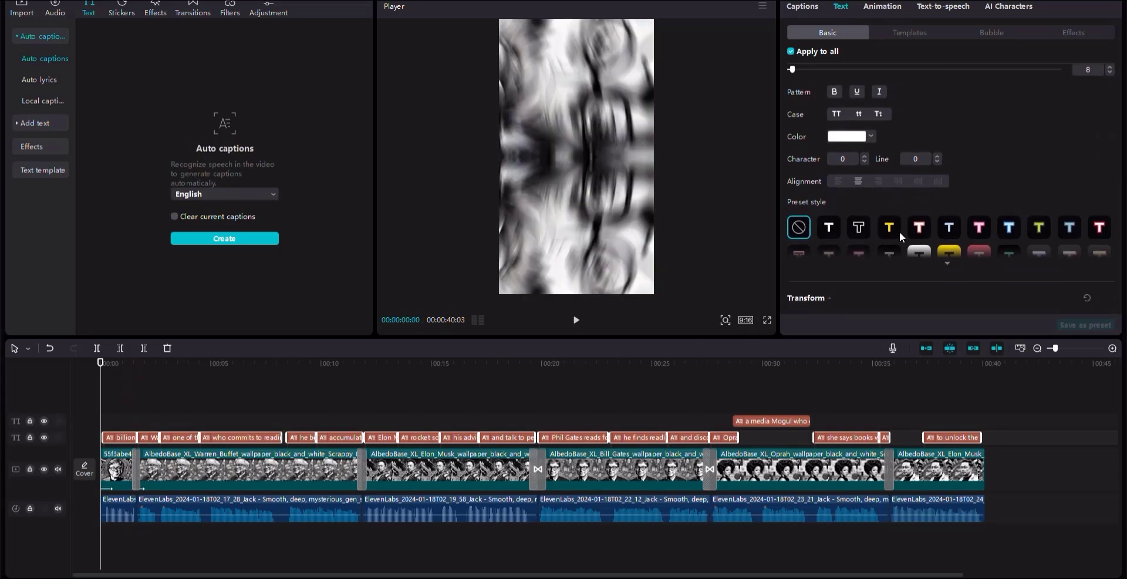
{"action": "scroll", "coordinate": [915, 188], "scroll_direction": "down", "scroll_amount": 1}
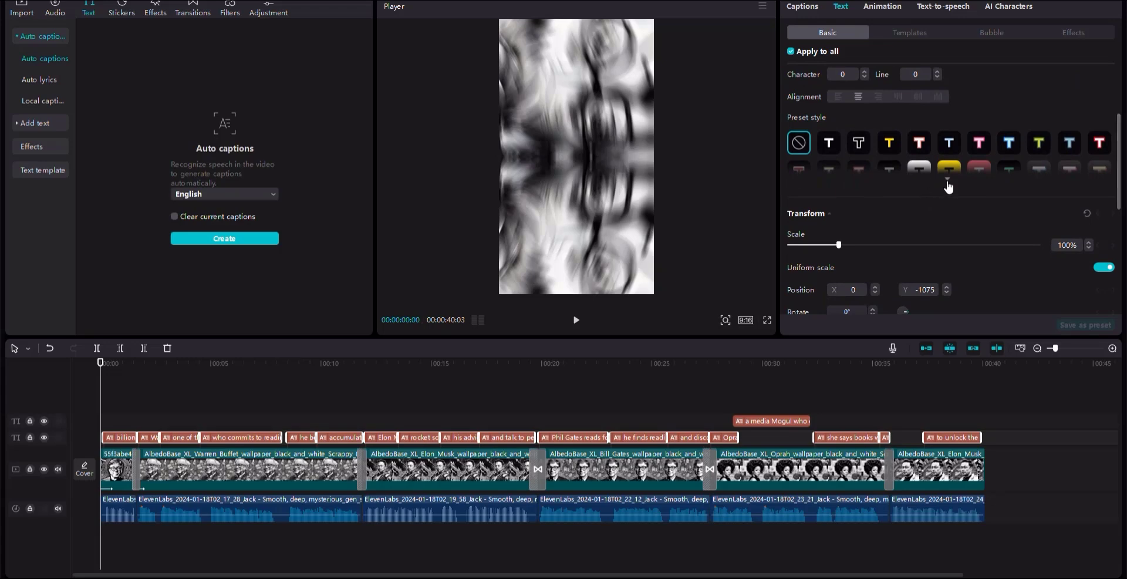
{"action": "left_click", "coordinate": [946, 179]}
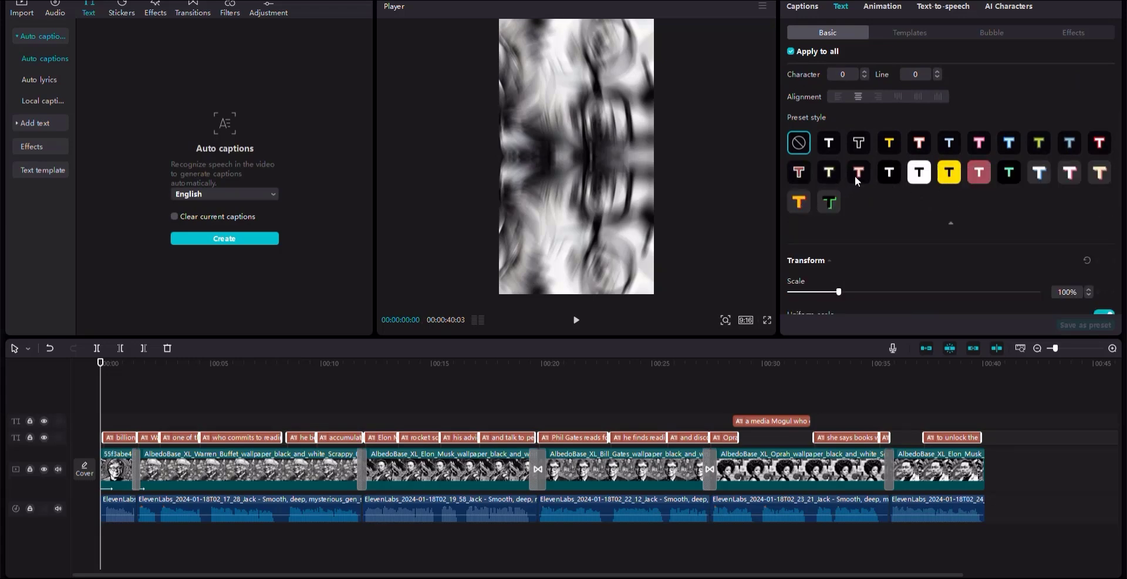
{"action": "left_click", "coordinate": [801, 173]}
{"action": "left_click", "coordinate": [890, 144]}
{"action": "scroll", "coordinate": [893, 144], "scroll_direction": "down", "scroll_amount": 5}
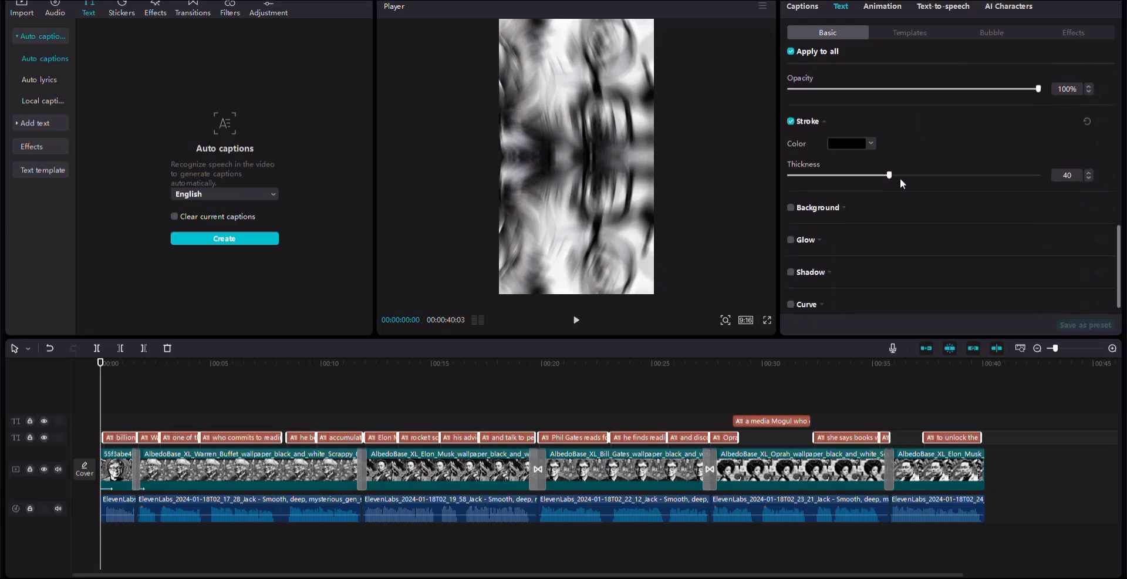
{"action": "scroll", "coordinate": [899, 178], "scroll_direction": "up", "scroll_amount": 6}
{"action": "scroll", "coordinate": [906, 192], "scroll_direction": "up", "scroll_amount": 2}
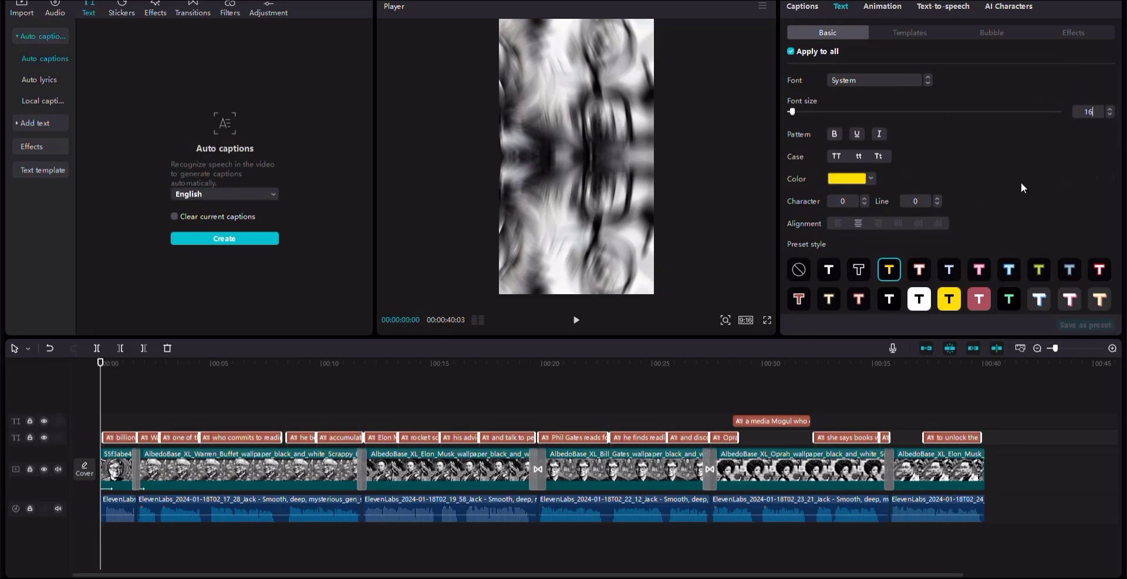
{"action": "left_click_drag", "start_coordinate": [121, 367], "coordinate": [115, 368]}
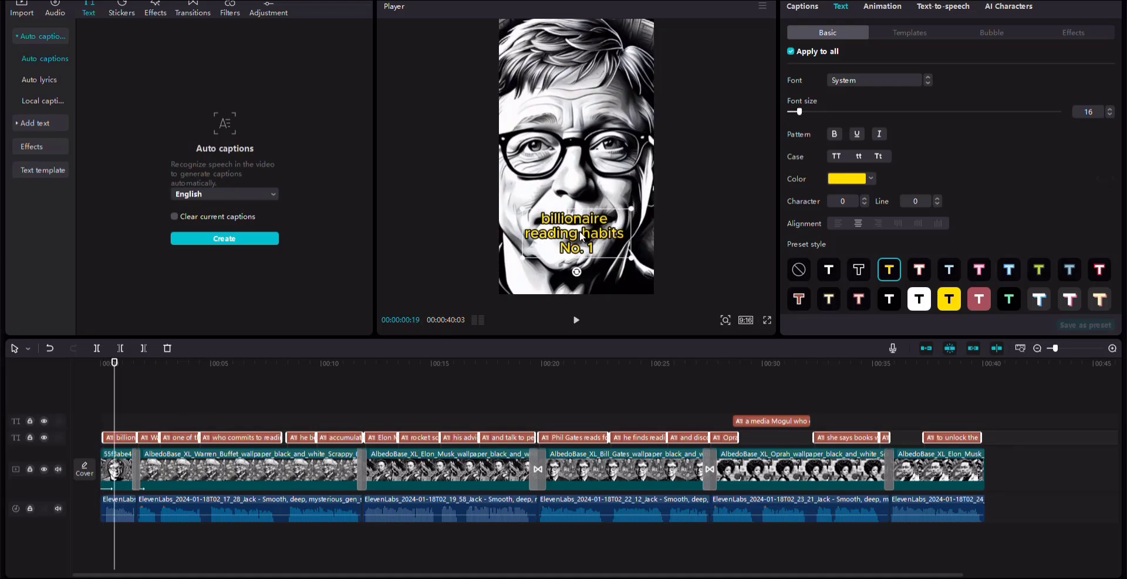
- Scale the captions up slightly in the preview, undo their repositioning and set the font size to 18
{"action": "left_click_drag", "start_coordinate": [631, 209], "coordinate": [646, 202]}
{"action": "mouse_move", "coordinate": [574, 204]}
{"action": "left_mouse_down"}
{"action": "mouse_move", "coordinate": [574, 157]}
{"action": "mouse_move", "coordinate": [578, 206]}
{"action": "left_mouse_up"}
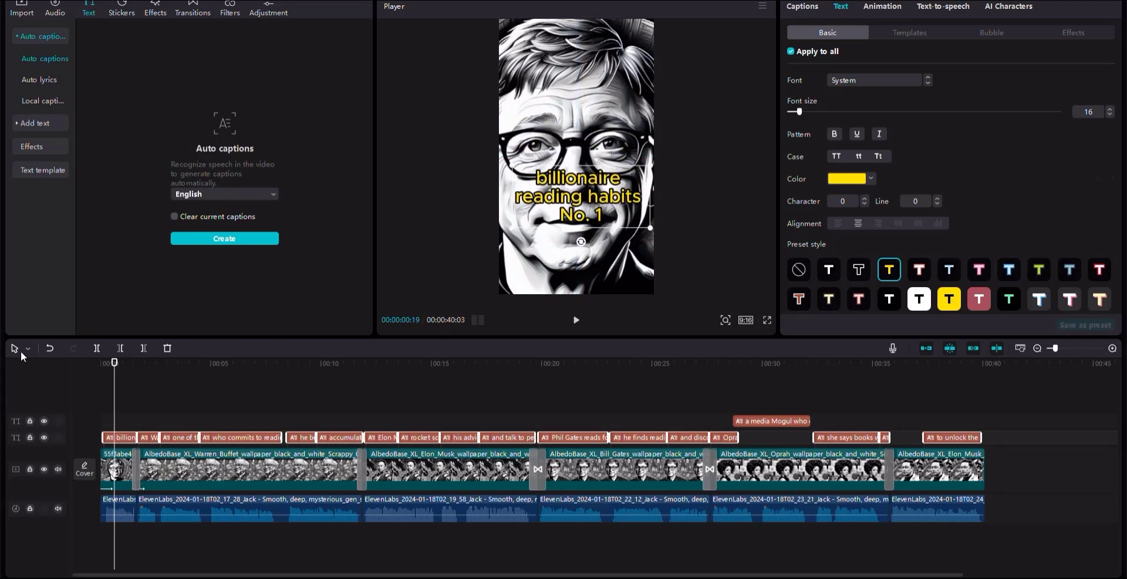
{"action": "left_click", "coordinate": [50, 348]}
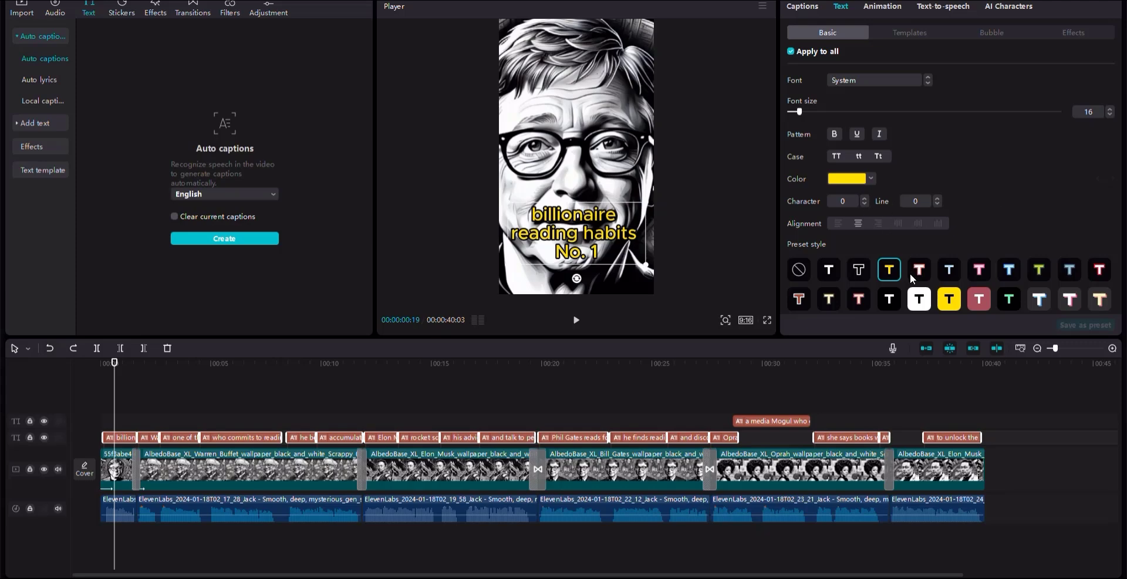
{"action": "left_click_drag", "start_coordinate": [799, 111], "coordinate": [801, 113]}
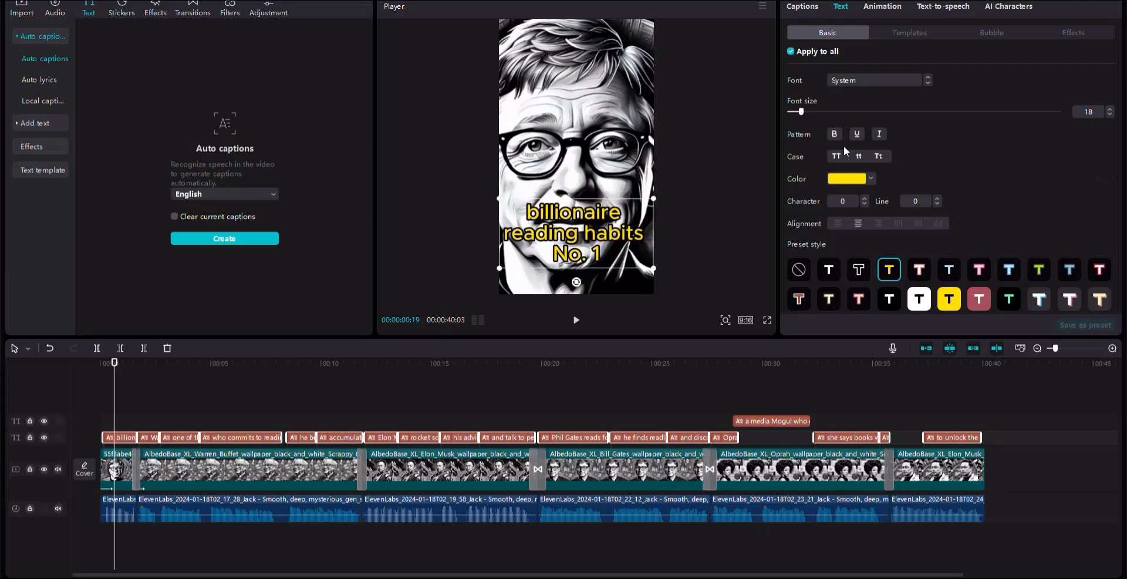
- Set the captions' stroke thickness to 51 and their line spacing to 1
{"action": "scroll", "coordinate": [918, 199], "scroll_direction": "down", "scroll_amount": 10}
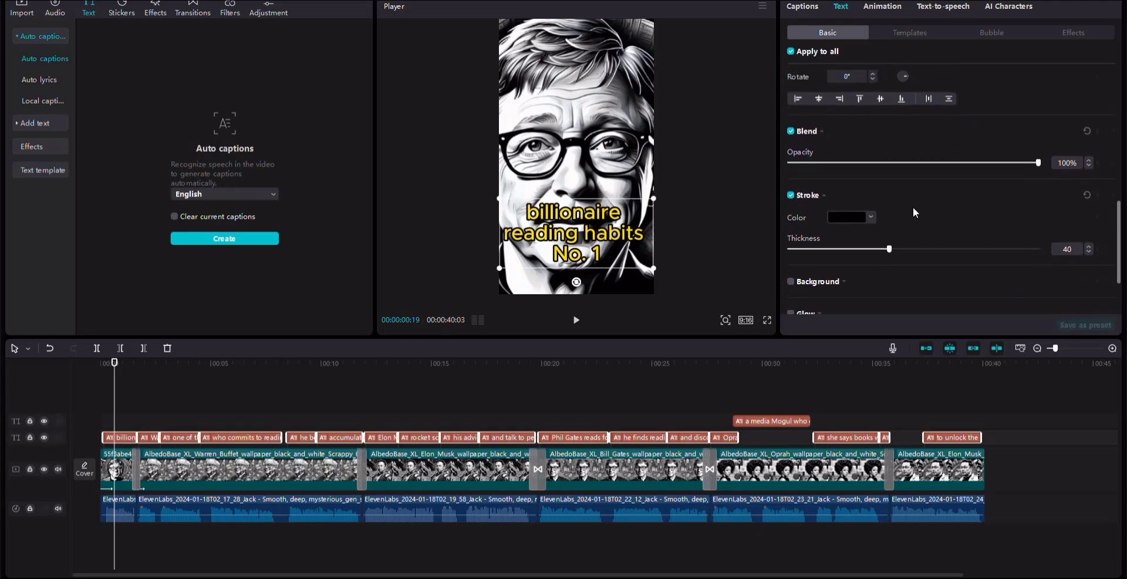
{"action": "scroll", "coordinate": [913, 212], "scroll_direction": "down", "scroll_amount": 3}
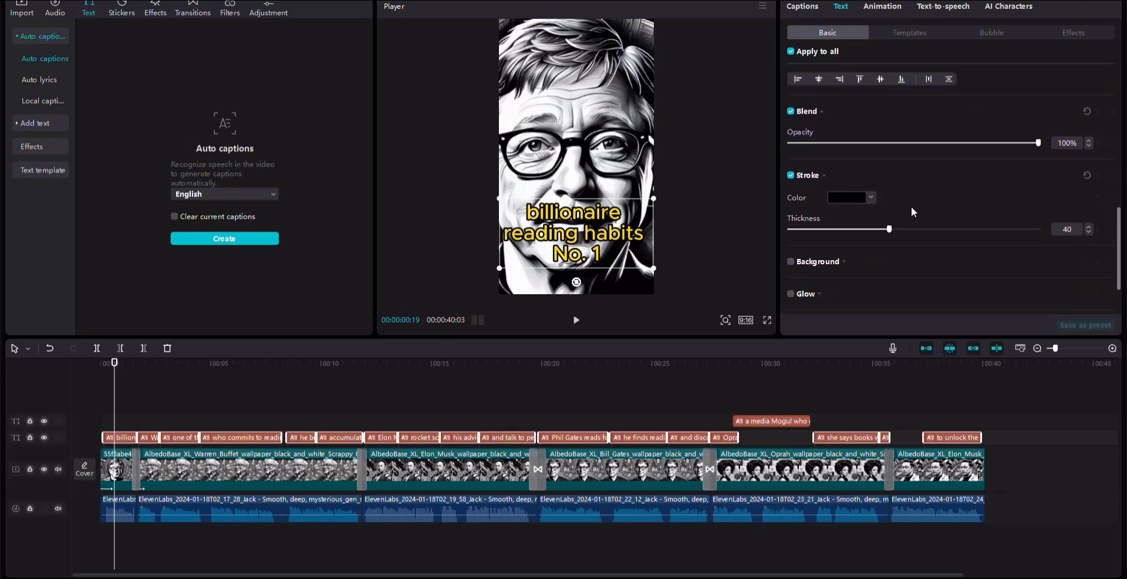
{"action": "left_click_drag", "start_coordinate": [888, 191], "coordinate": [917, 197]}
{"action": "scroll", "coordinate": [905, 218], "scroll_direction": "down", "scroll_amount": 1}
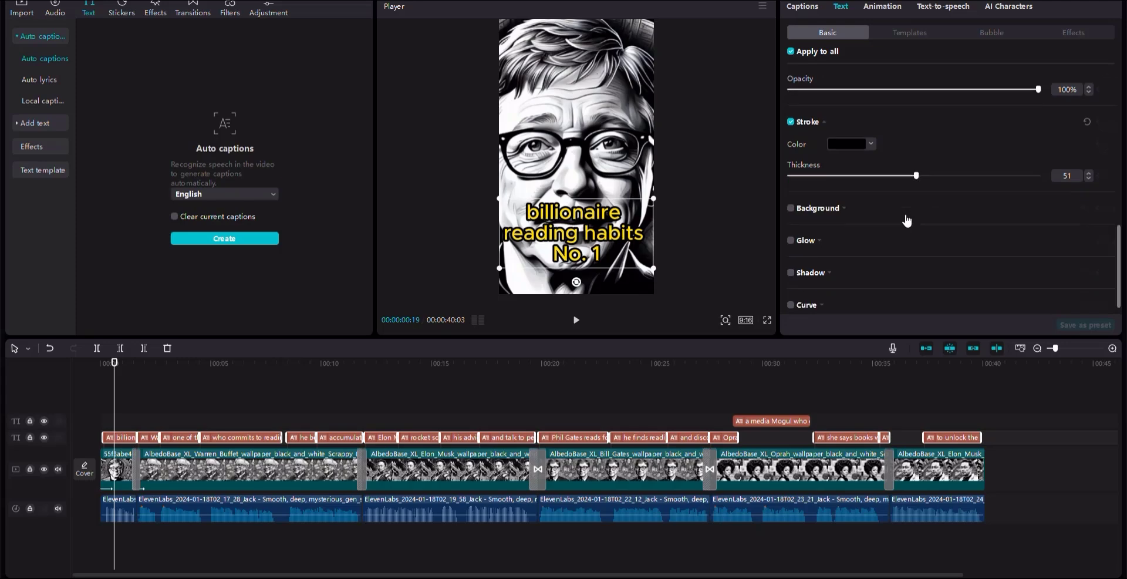
{"action": "scroll", "coordinate": [898, 220], "scroll_direction": "up", "scroll_amount": 10}
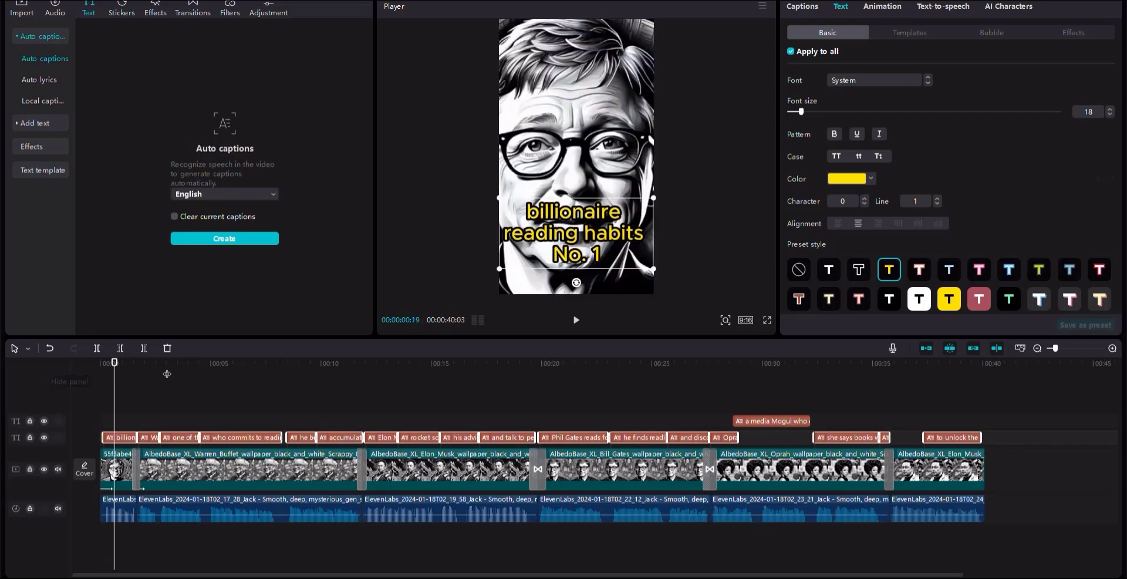
- Set the font size of the separate "a media Mogul who credits books for much of her success" caption to 18
{"action": "left_click_drag", "start_coordinate": [115, 364], "coordinate": [776, 420]}
{"action": "left_click", "coordinate": [760, 420]}
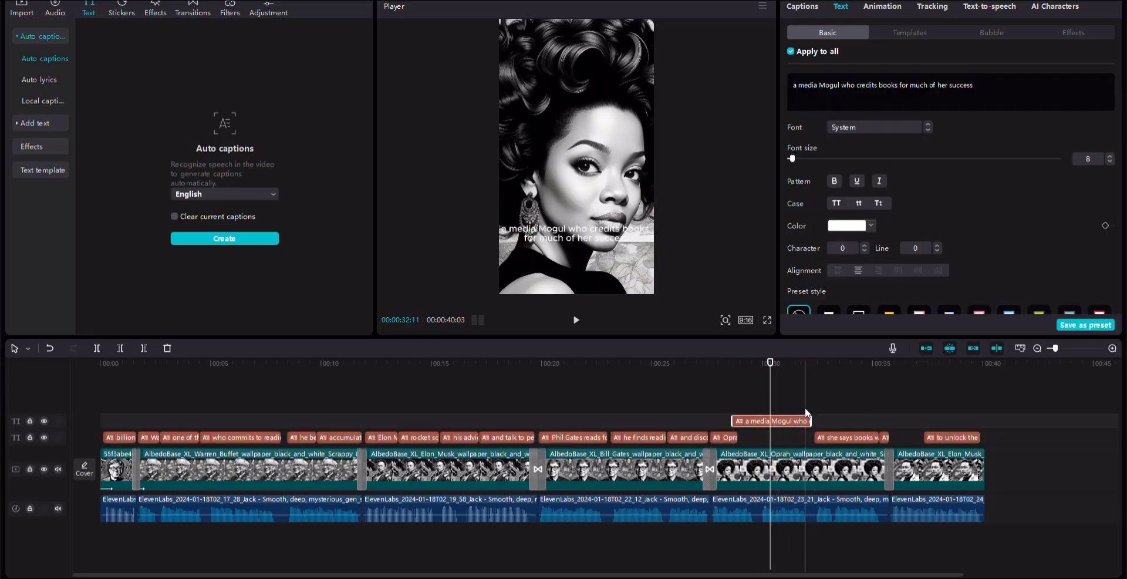
{"action": "left_click", "coordinate": [720, 437]}
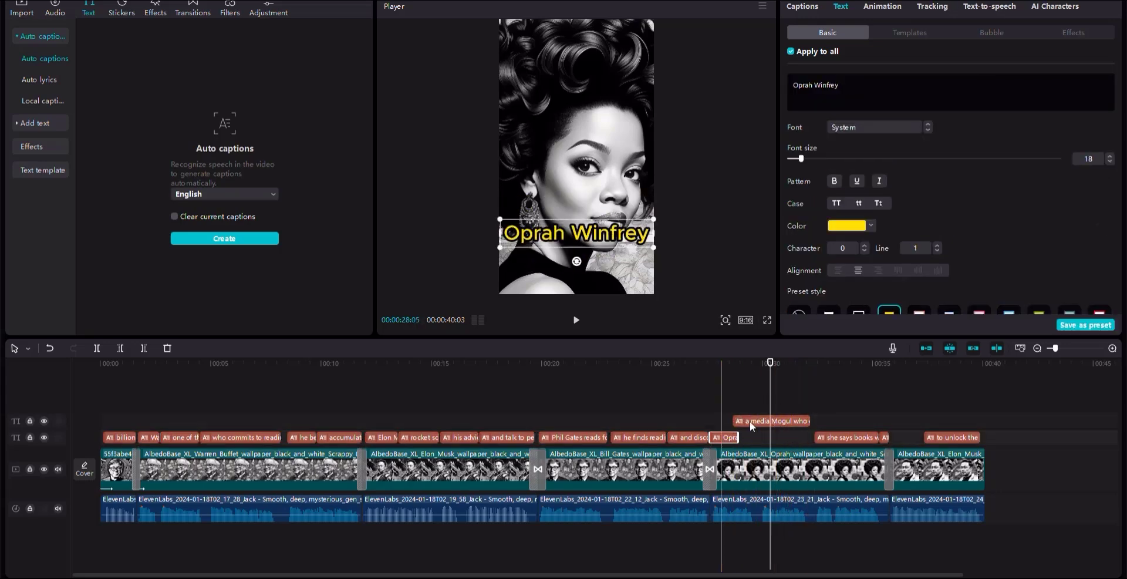
{"action": "left_click", "coordinate": [737, 420]}
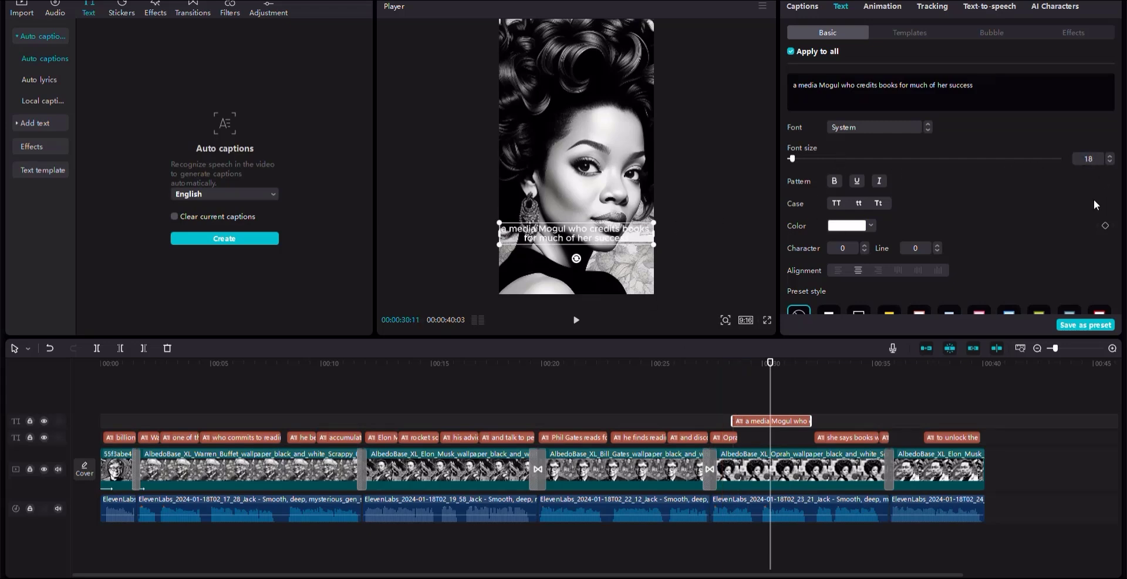
{"action": "key", "text": "Return"}
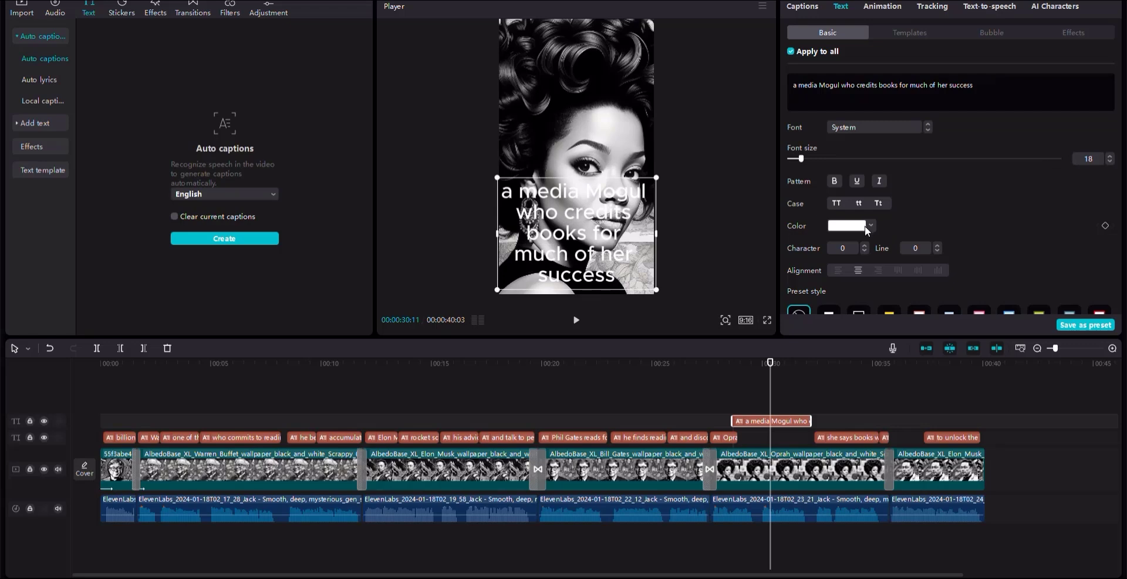
- Apply the yellow preset style with black outline to the media Mogul caption and set its stroke thickness to 56
{"action": "left_click", "coordinate": [866, 227]}
{"action": "left_click", "coordinate": [984, 214]}
{"action": "scroll", "coordinate": [939, 246], "scroll_direction": "down", "scroll_amount": 2}
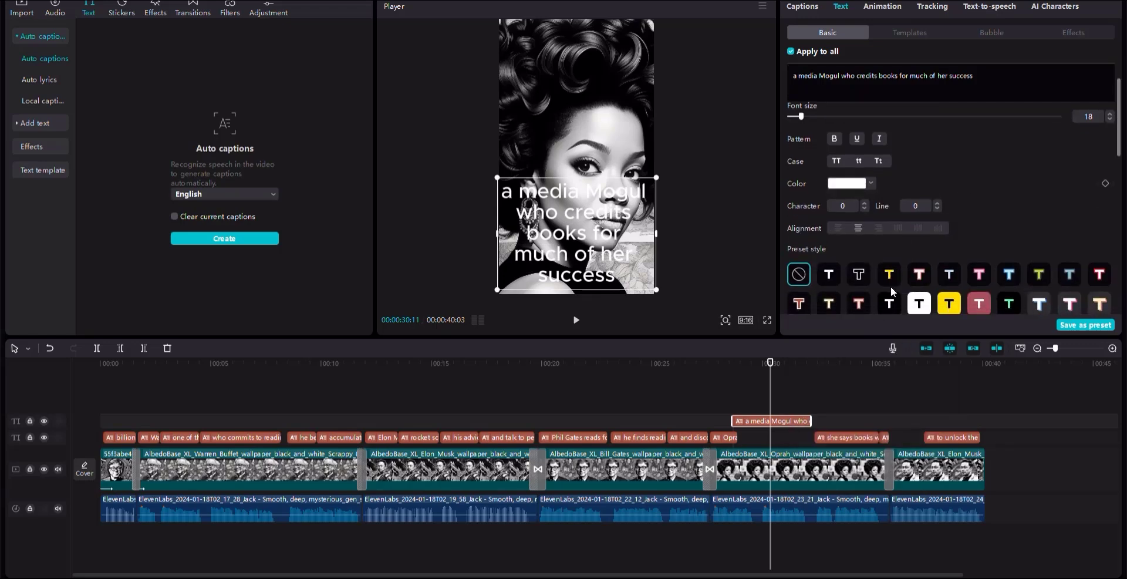
{"action": "left_click", "coordinate": [888, 273]}
{"action": "scroll", "coordinate": [953, 223], "scroll_direction": "down", "scroll_amount": 6}
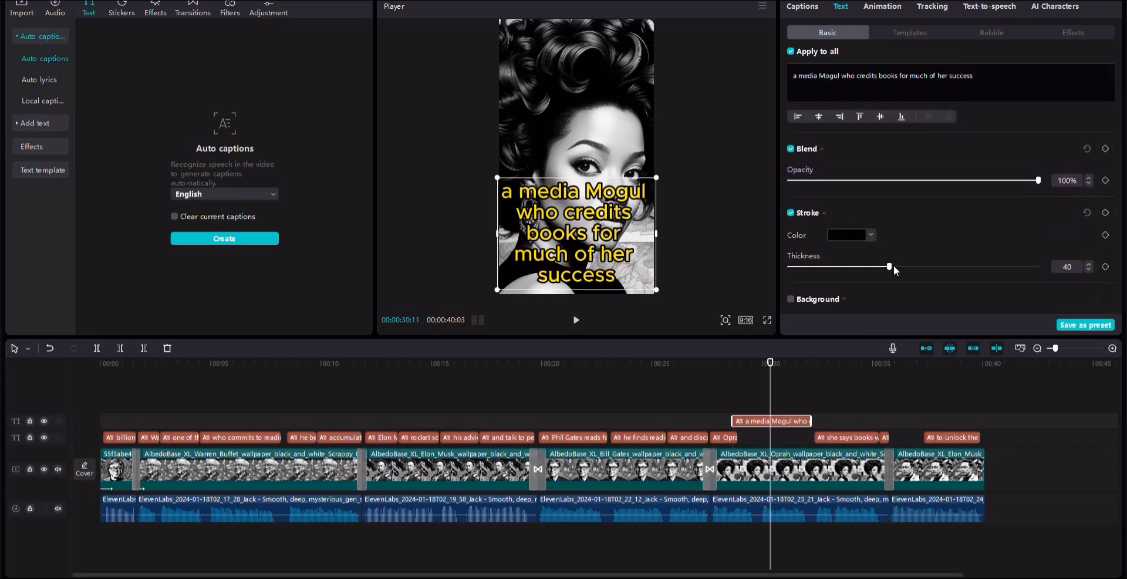
{"action": "left_click_drag", "start_coordinate": [893, 266], "coordinate": [935, 264]}
{"action": "scroll", "coordinate": [935, 259], "scroll_direction": "up", "scroll_amount": 1}
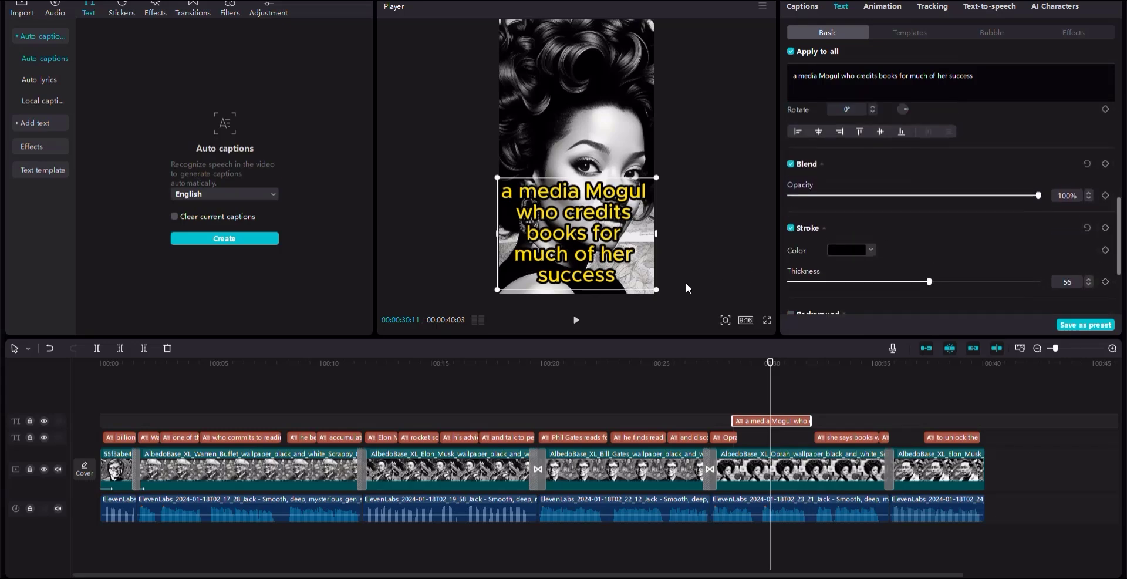
- Scale down the media Mogul caption to fit within the frame and undo the accidental shift of the Oprah image
{"action": "left_click_drag", "start_coordinate": [657, 288], "coordinate": [639, 235]}
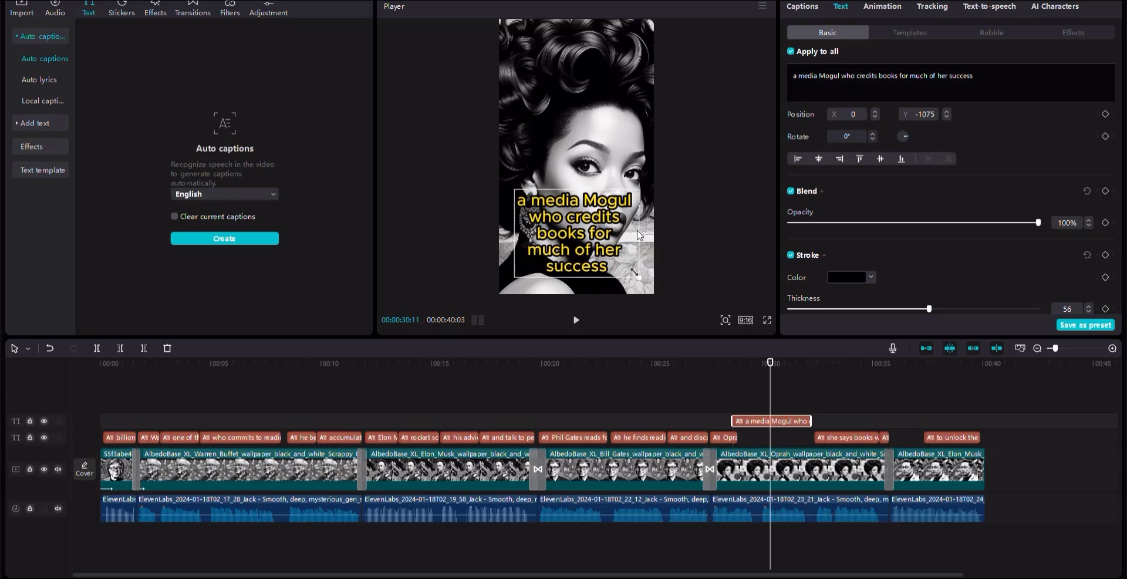
{"action": "left_click", "coordinate": [649, 238]}
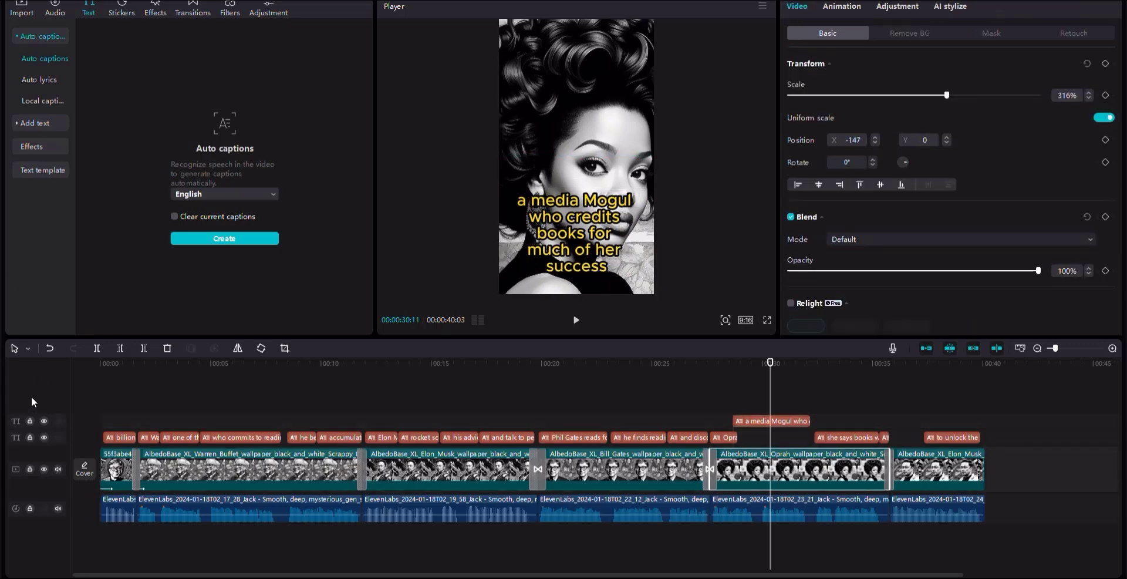
{"action": "left_click", "coordinate": [48, 348]}
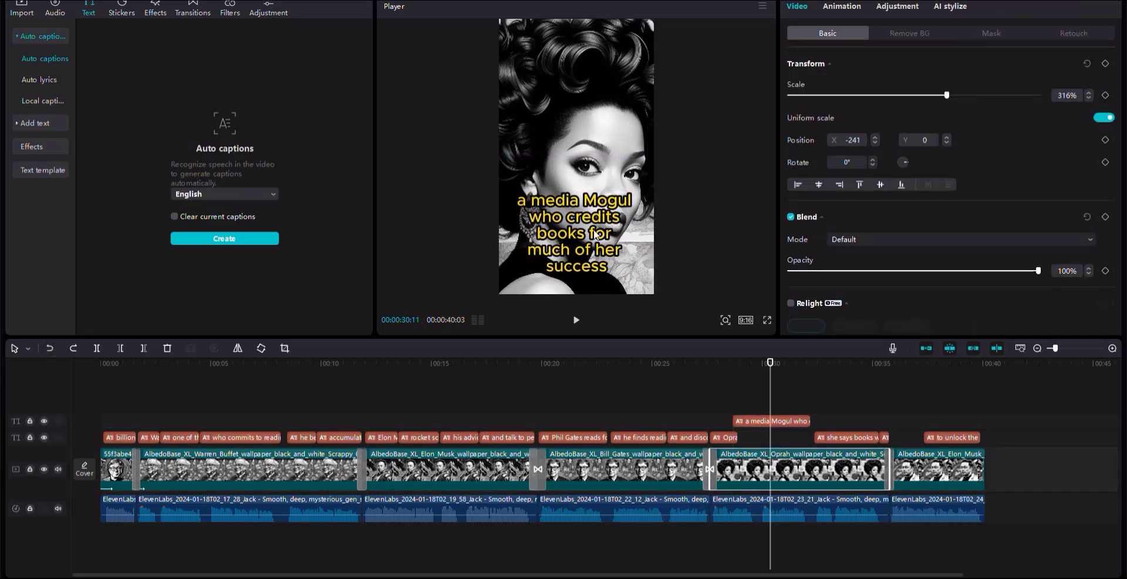
- Widen the media Mogul caption's text box so it wraps onto four lines and reposition it in the frame
{"action": "left_click", "coordinate": [584, 246]}
{"action": "scroll", "coordinate": [886, 133], "scroll_direction": "up", "scroll_amount": 3}
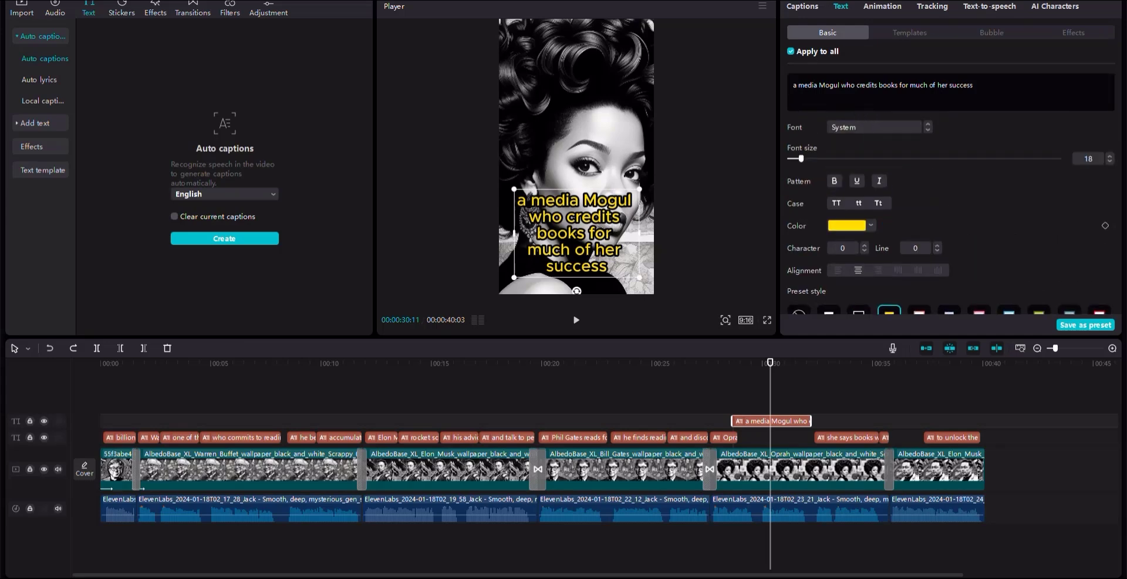
{"action": "left_click_drag", "start_coordinate": [640, 233], "coordinate": [657, 232]}
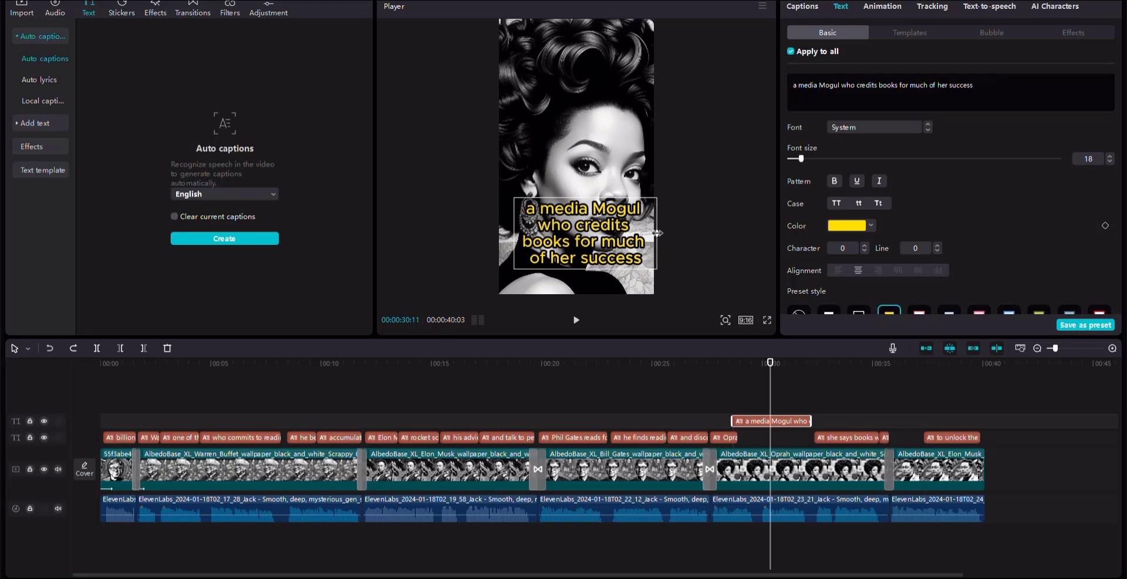
{"action": "left_click_drag", "start_coordinate": [594, 248], "coordinate": [591, 250]}
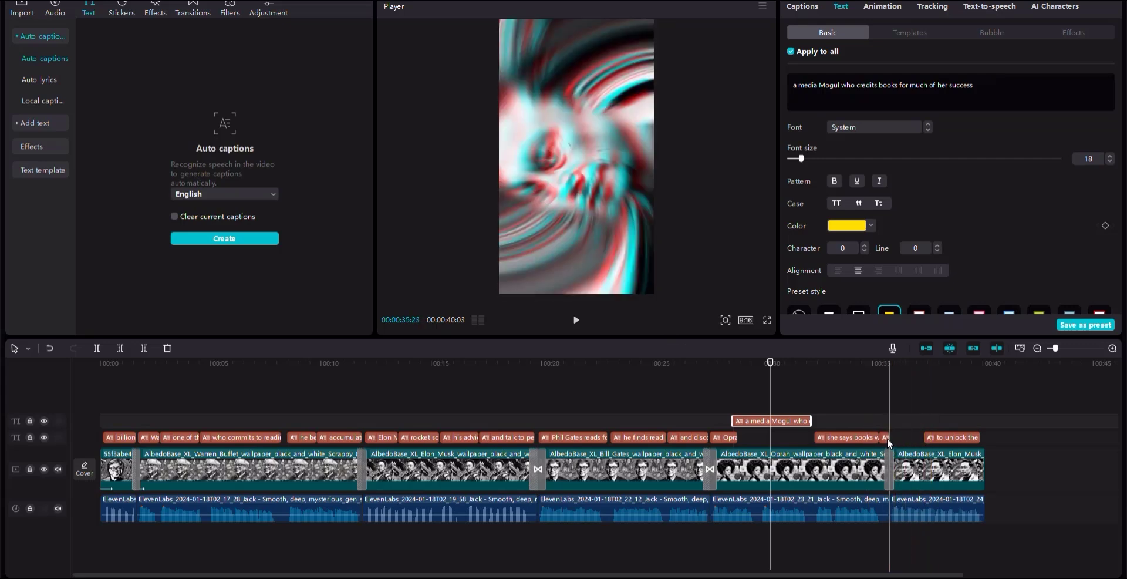
- Extend the "and I will embrace these billionaire habits" caption to the start of the following caption
{"action": "left_click_drag", "start_coordinate": [888, 437], "coordinate": [908, 438]}
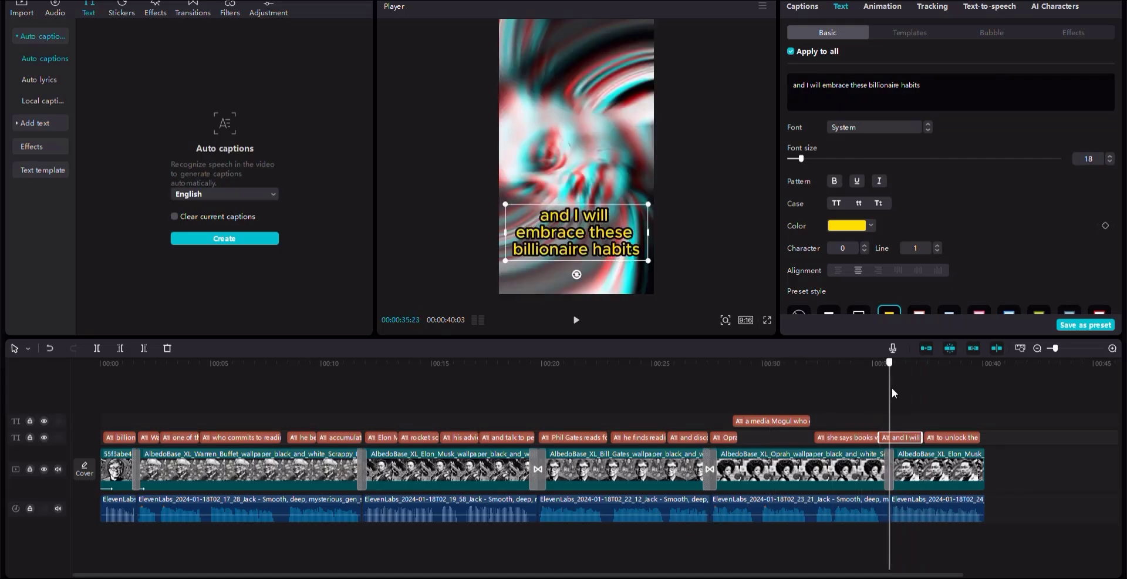
- Play the reel from the beginning in full screen to check the captions and transitions
{"action": "left_click", "coordinate": [784, 392]}
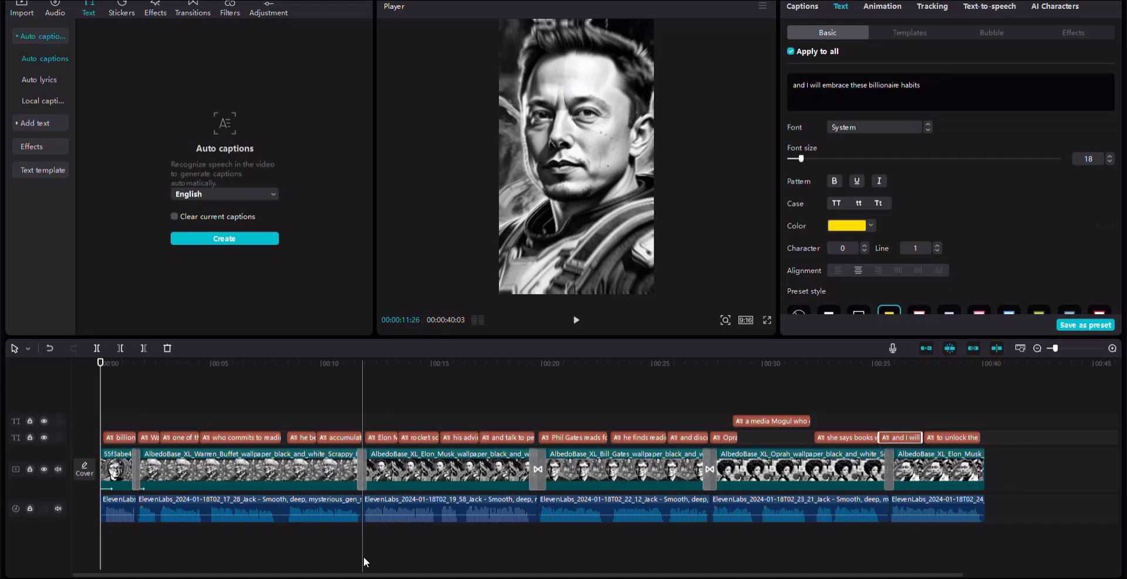
{"action": "left_click", "coordinate": [767, 320]}
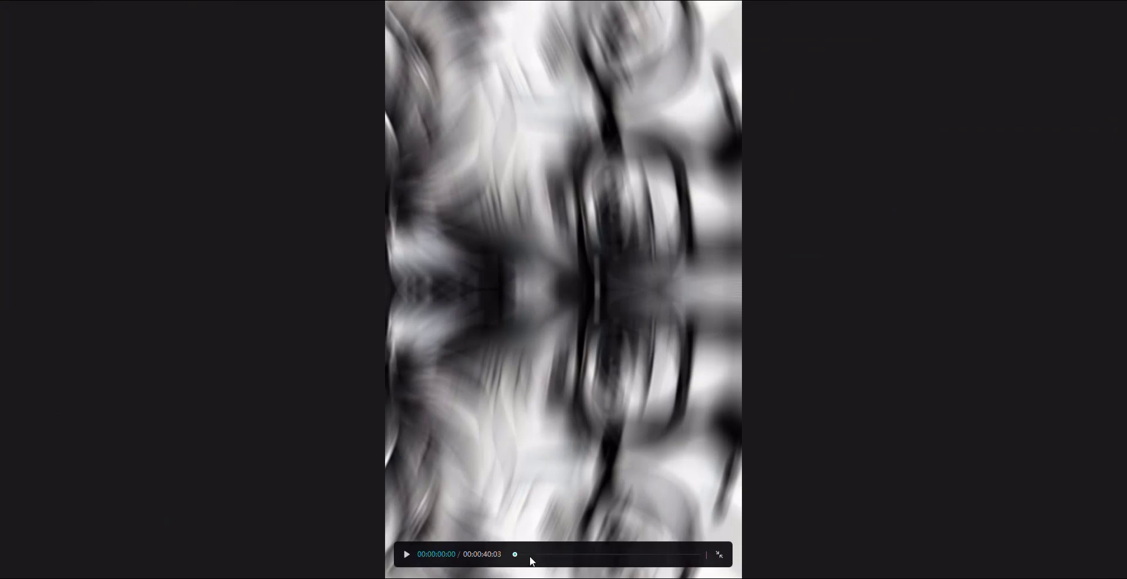
{"action": "left_click", "coordinate": [407, 554]}
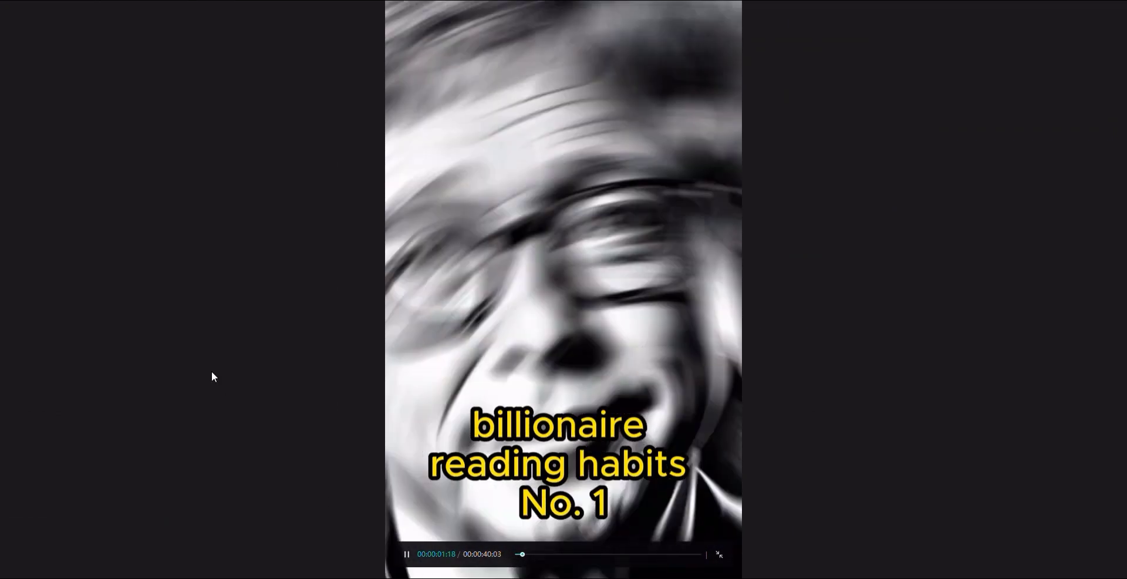